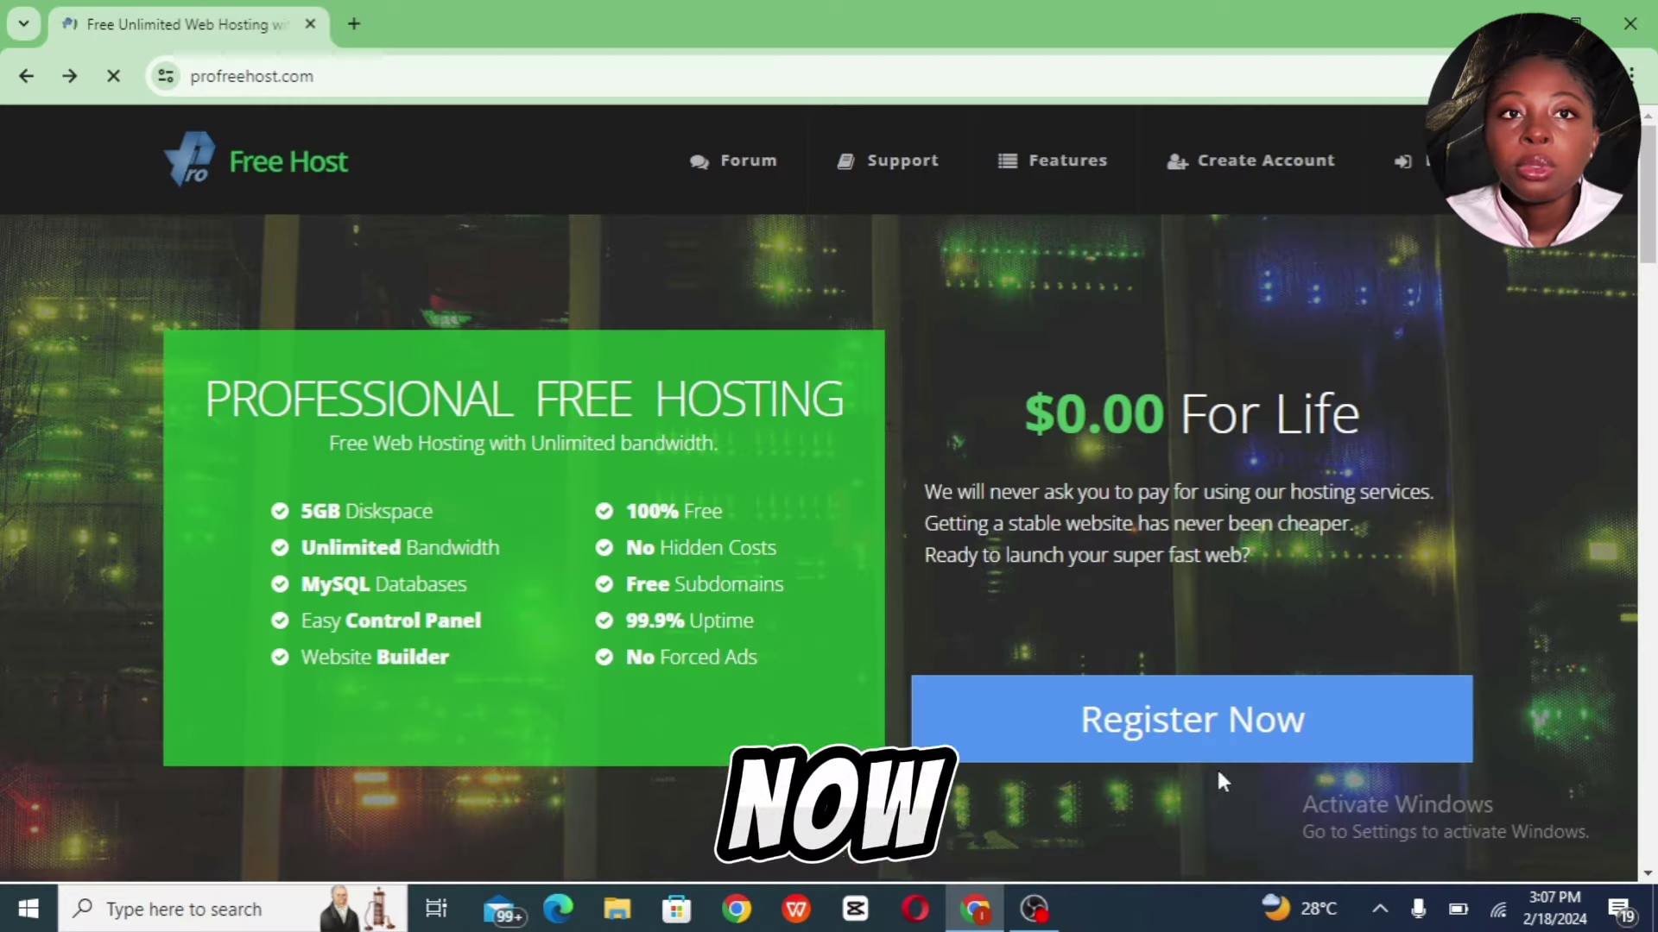
Step: Try registering with the saved account e-mail and a password, solving the car-image CAPTCHA
left_click(1192, 736)
left_click(1199, 477)
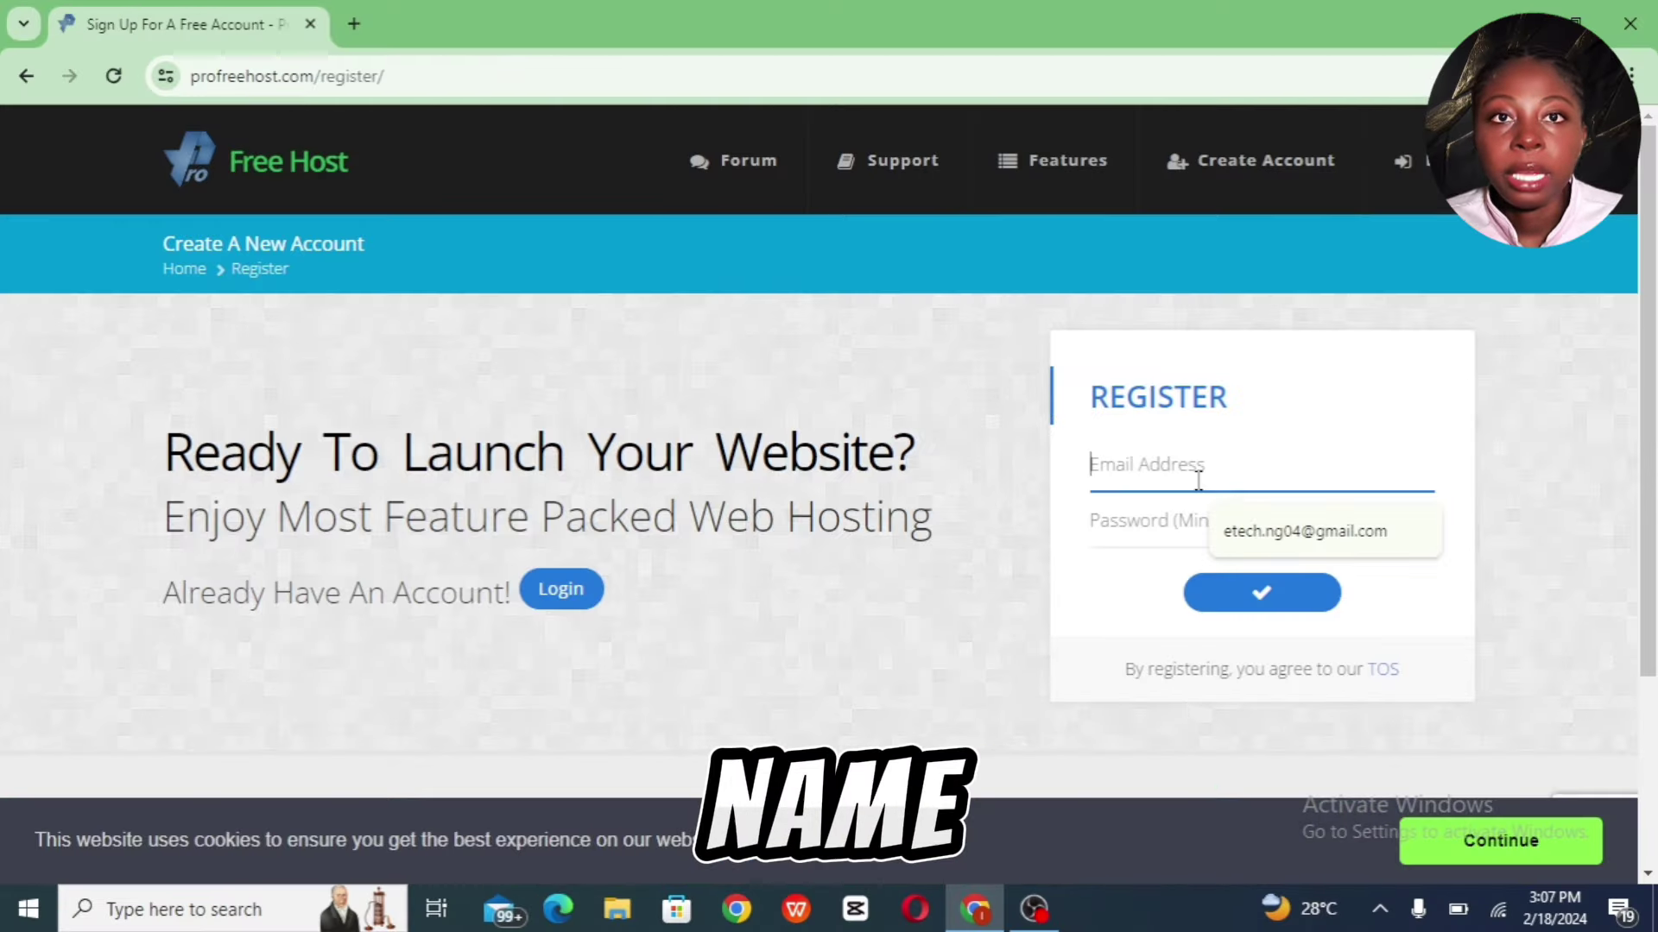
left_click(1258, 529)
left_click(1124, 509)
type("......")
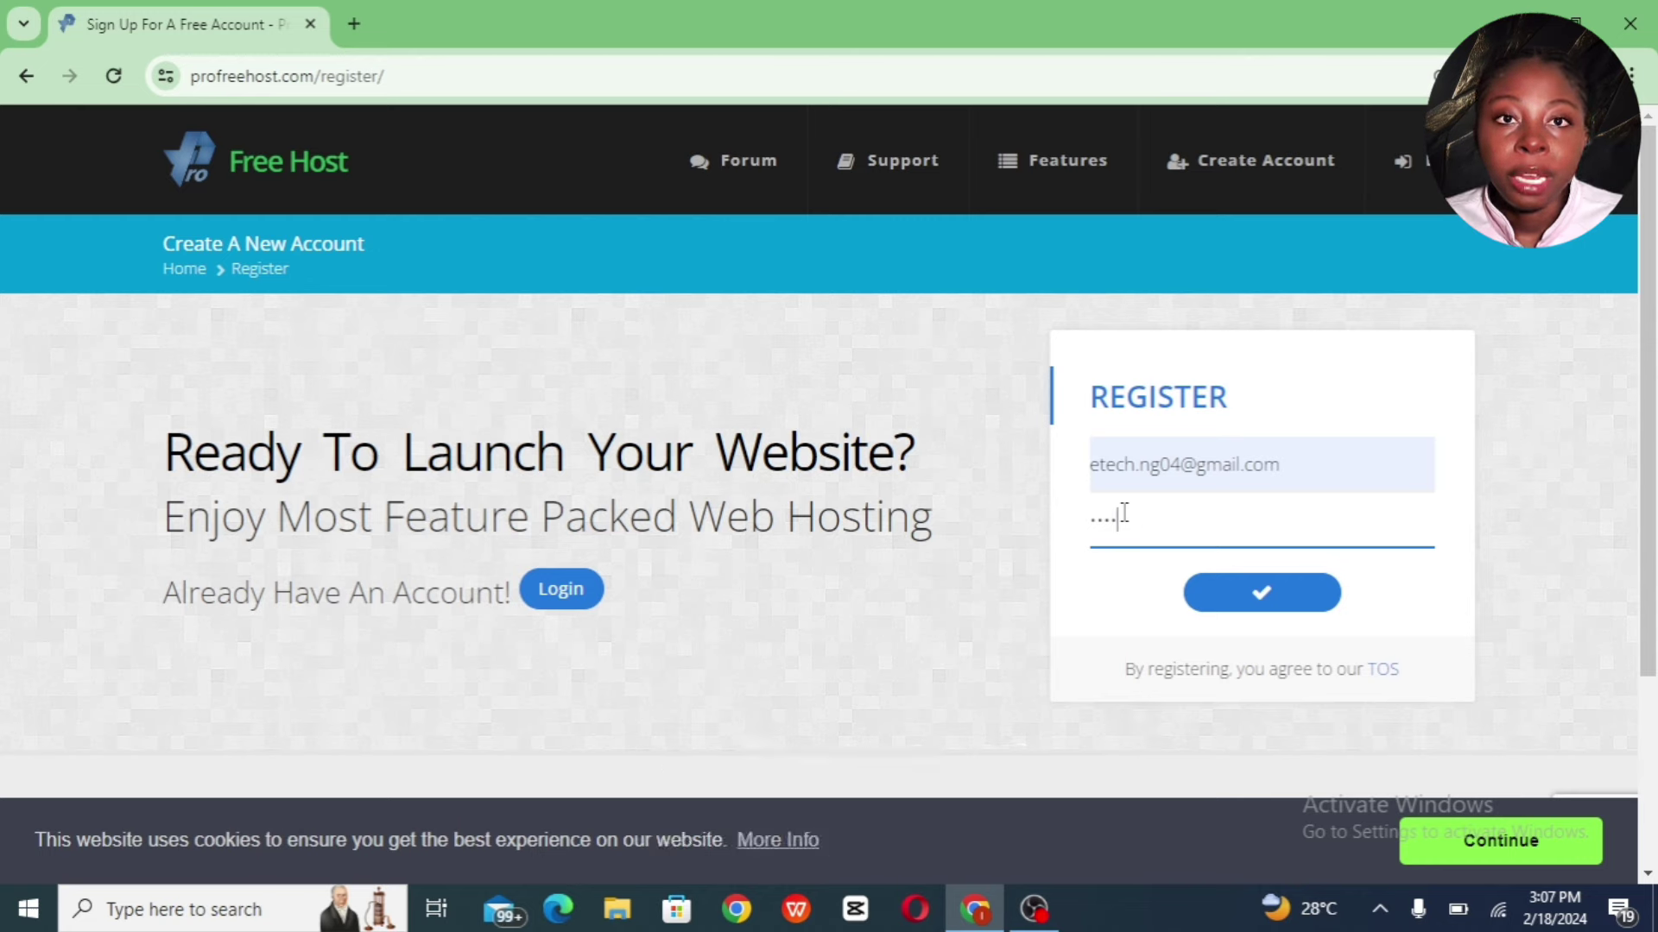
type(".")
left_click(1212, 592)
left_click(723, 507)
left_click(819, 495)
left_click(661, 653)
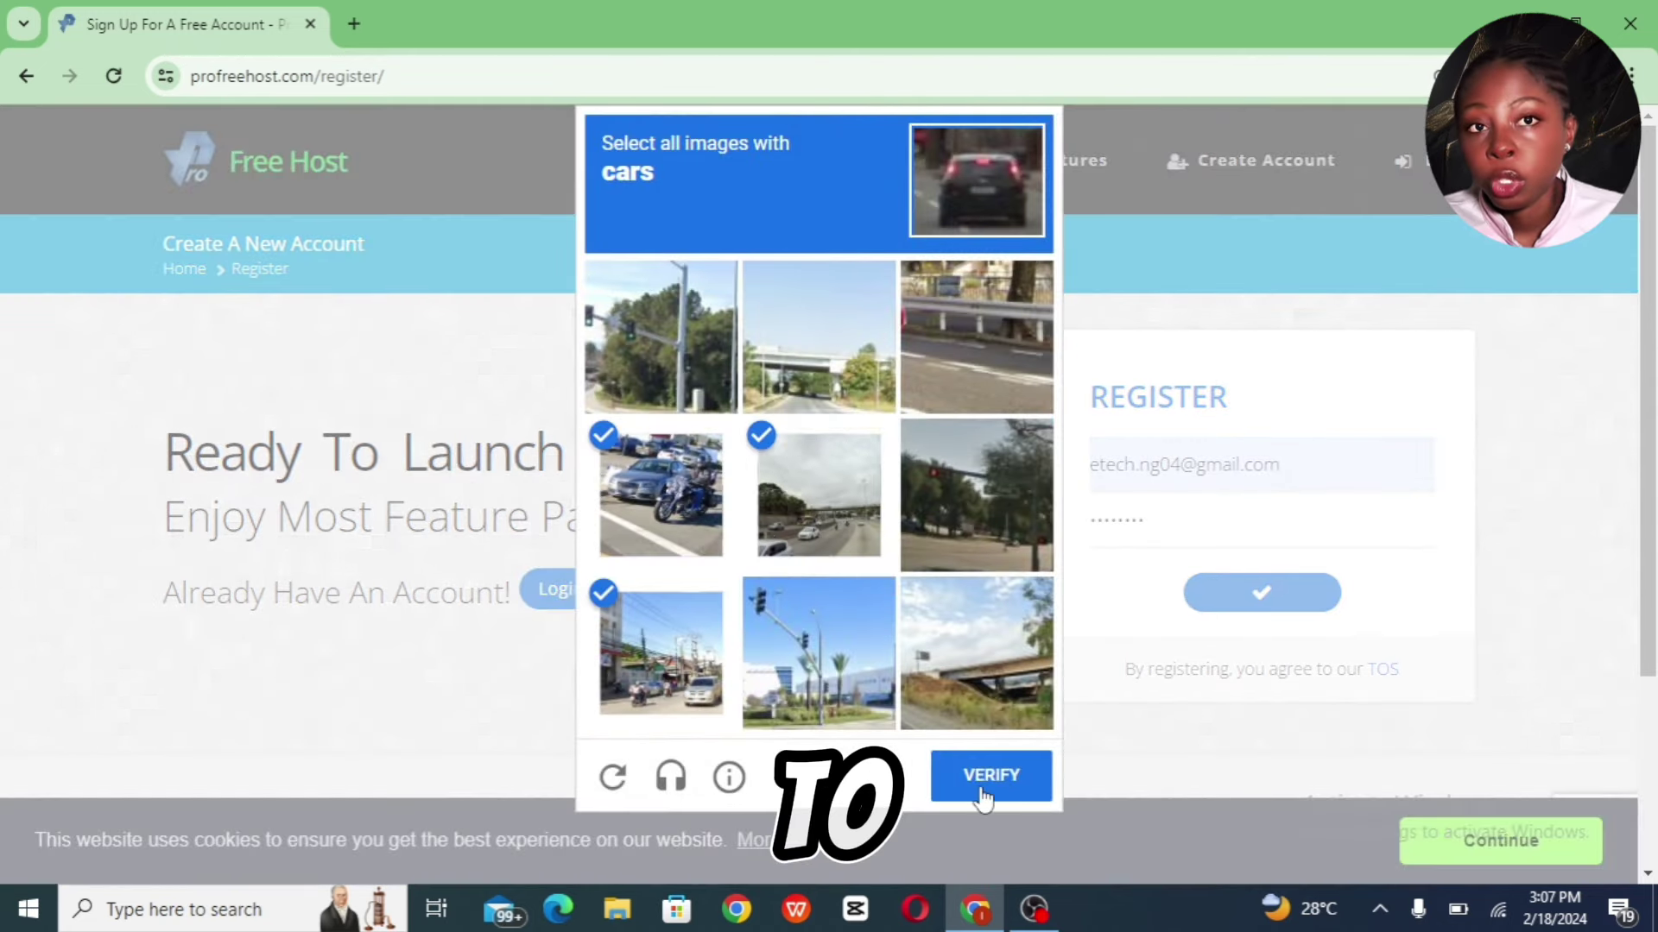
left_click(984, 777)
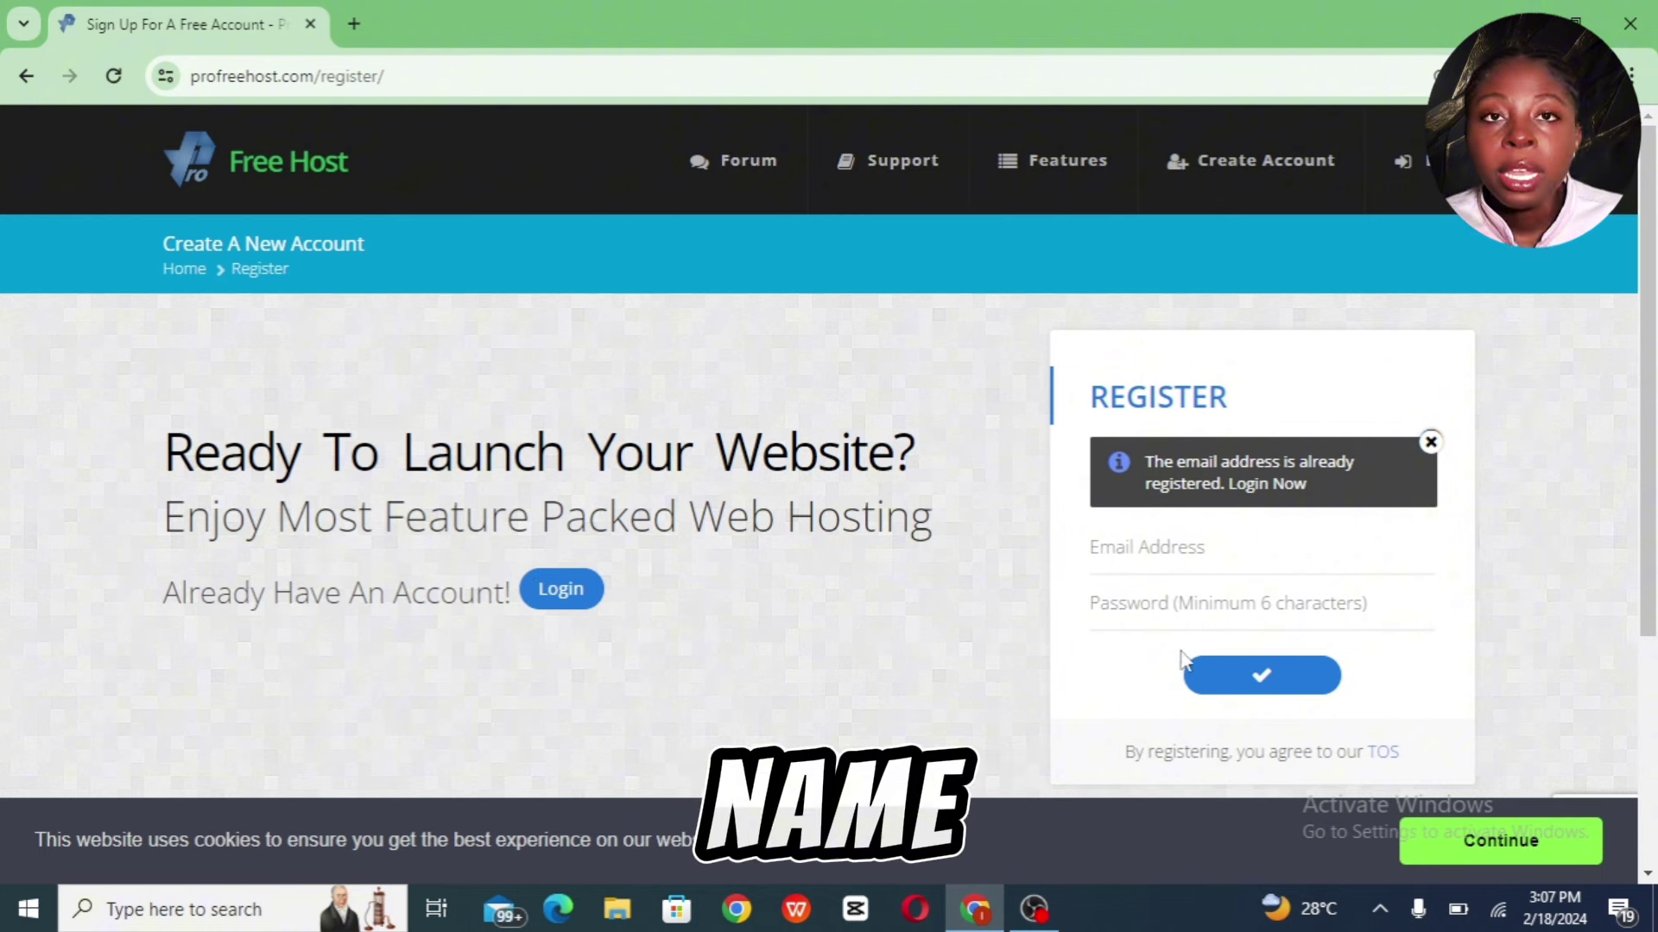
Step: Log in to the existing ProFreeHost account with the saved e-mail and account password
left_click(570, 588)
left_click(1121, 474)
left_click(1183, 525)
type("........")
left_click(1260, 648)
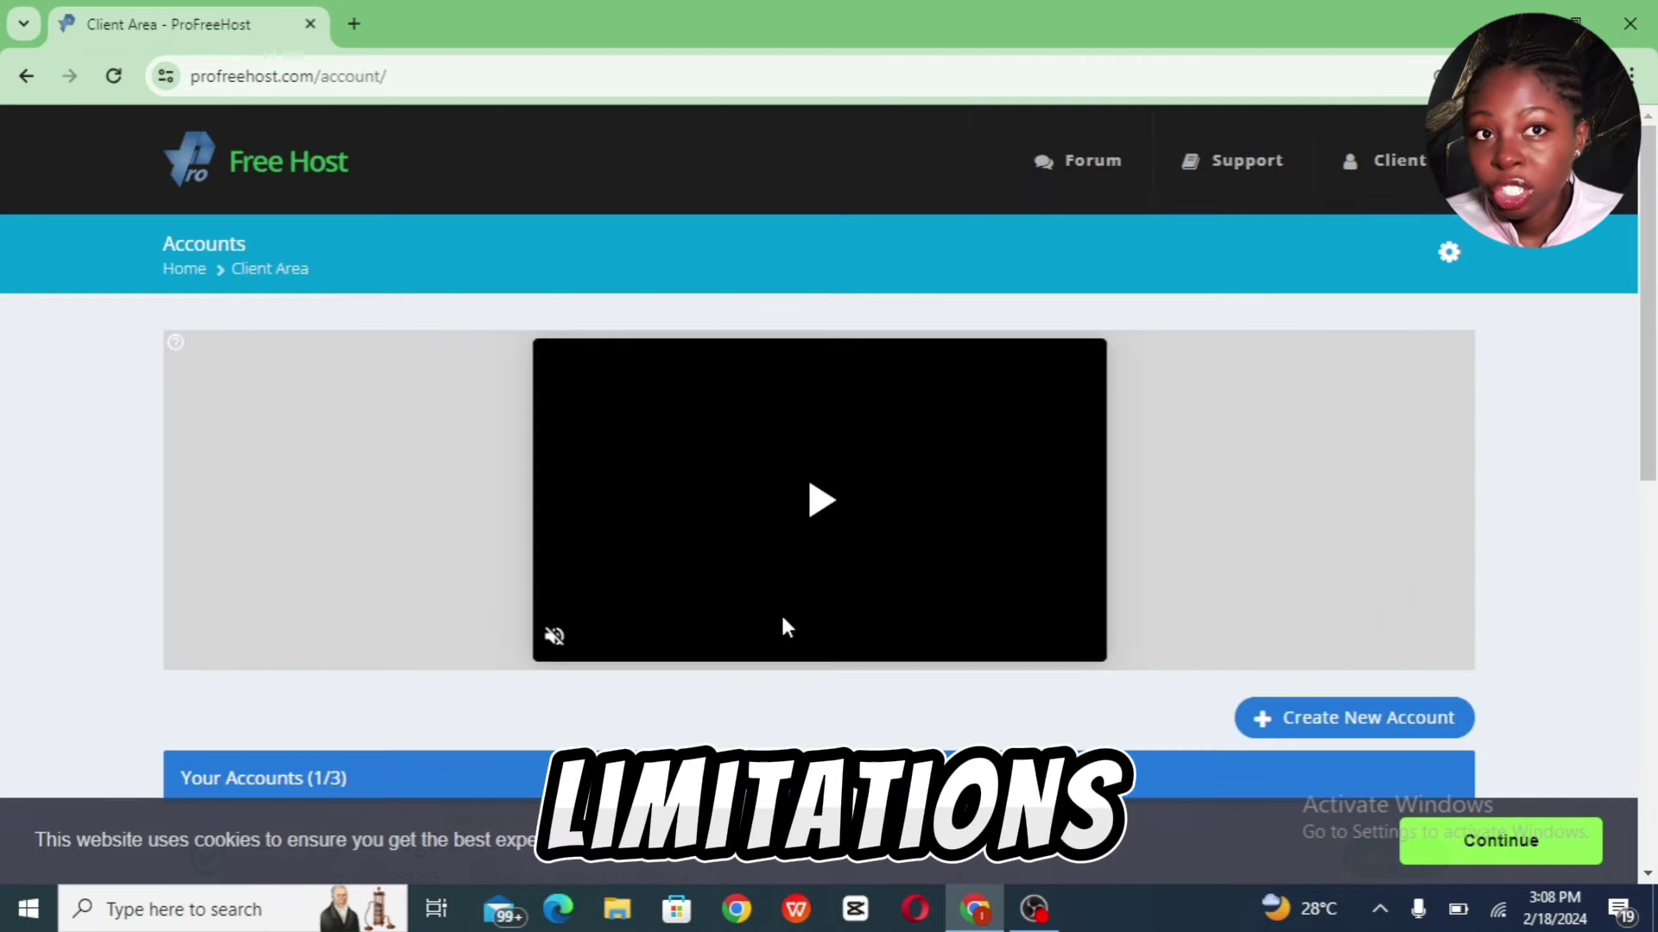
Step: Dismiss the full-page advertisement covering the client area accounts page
left_click(844, 494)
scroll(846, 494, "down", 1)
scroll(819, 406, "down", 4)
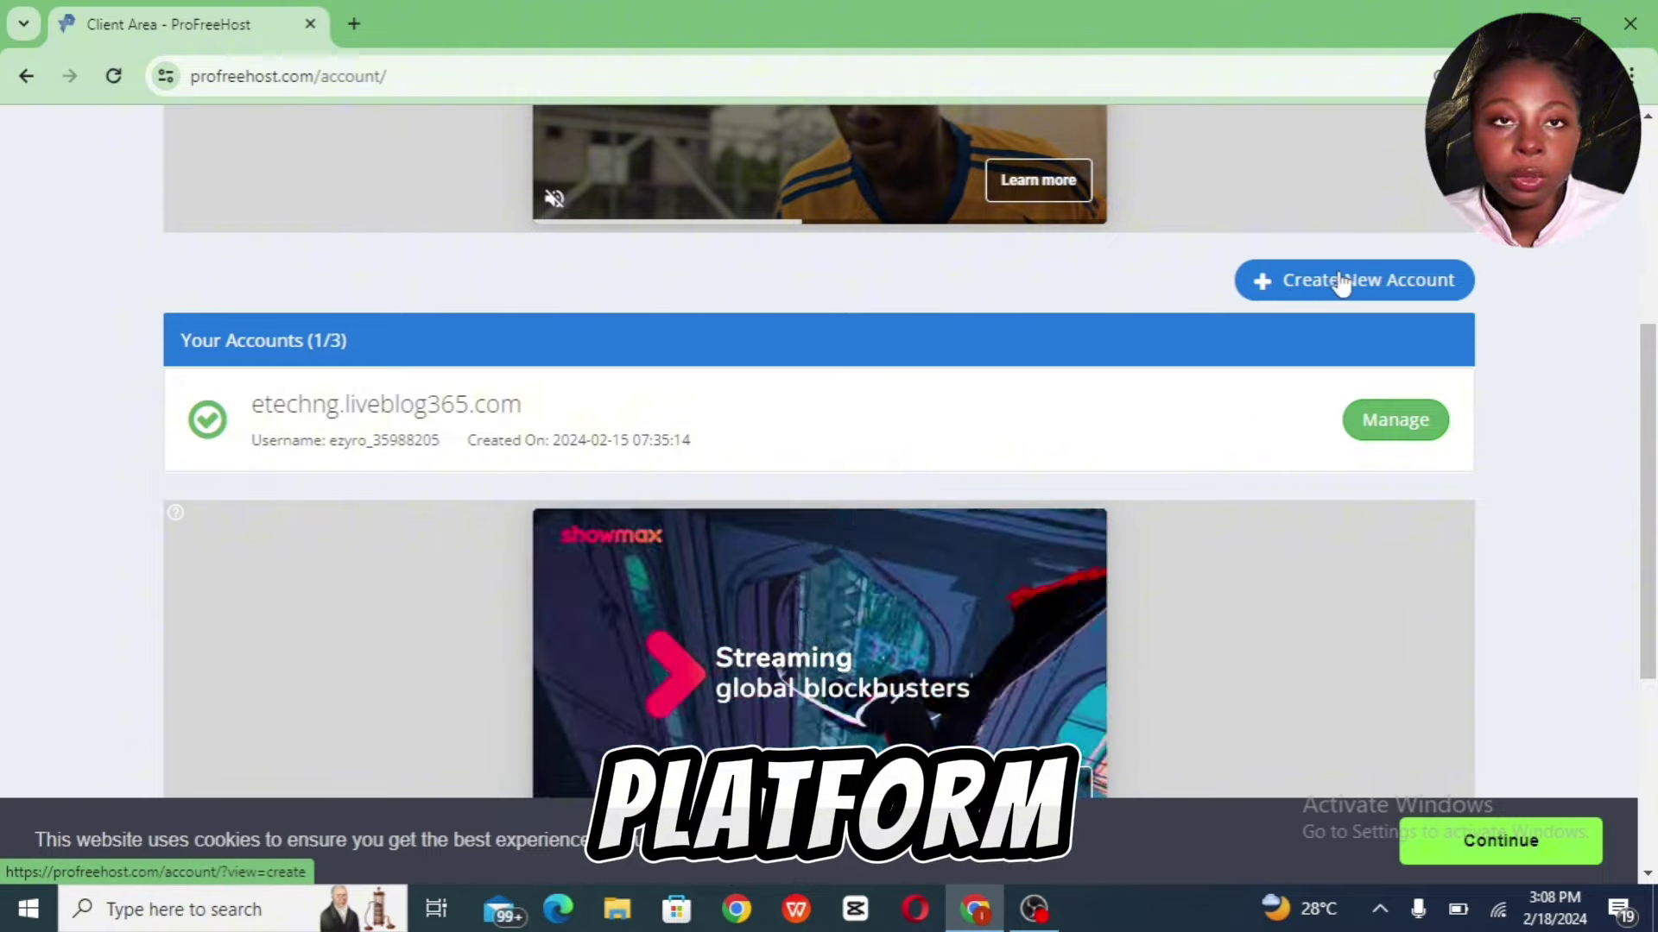
left_click(1361, 278)
left_click(1202, 321)
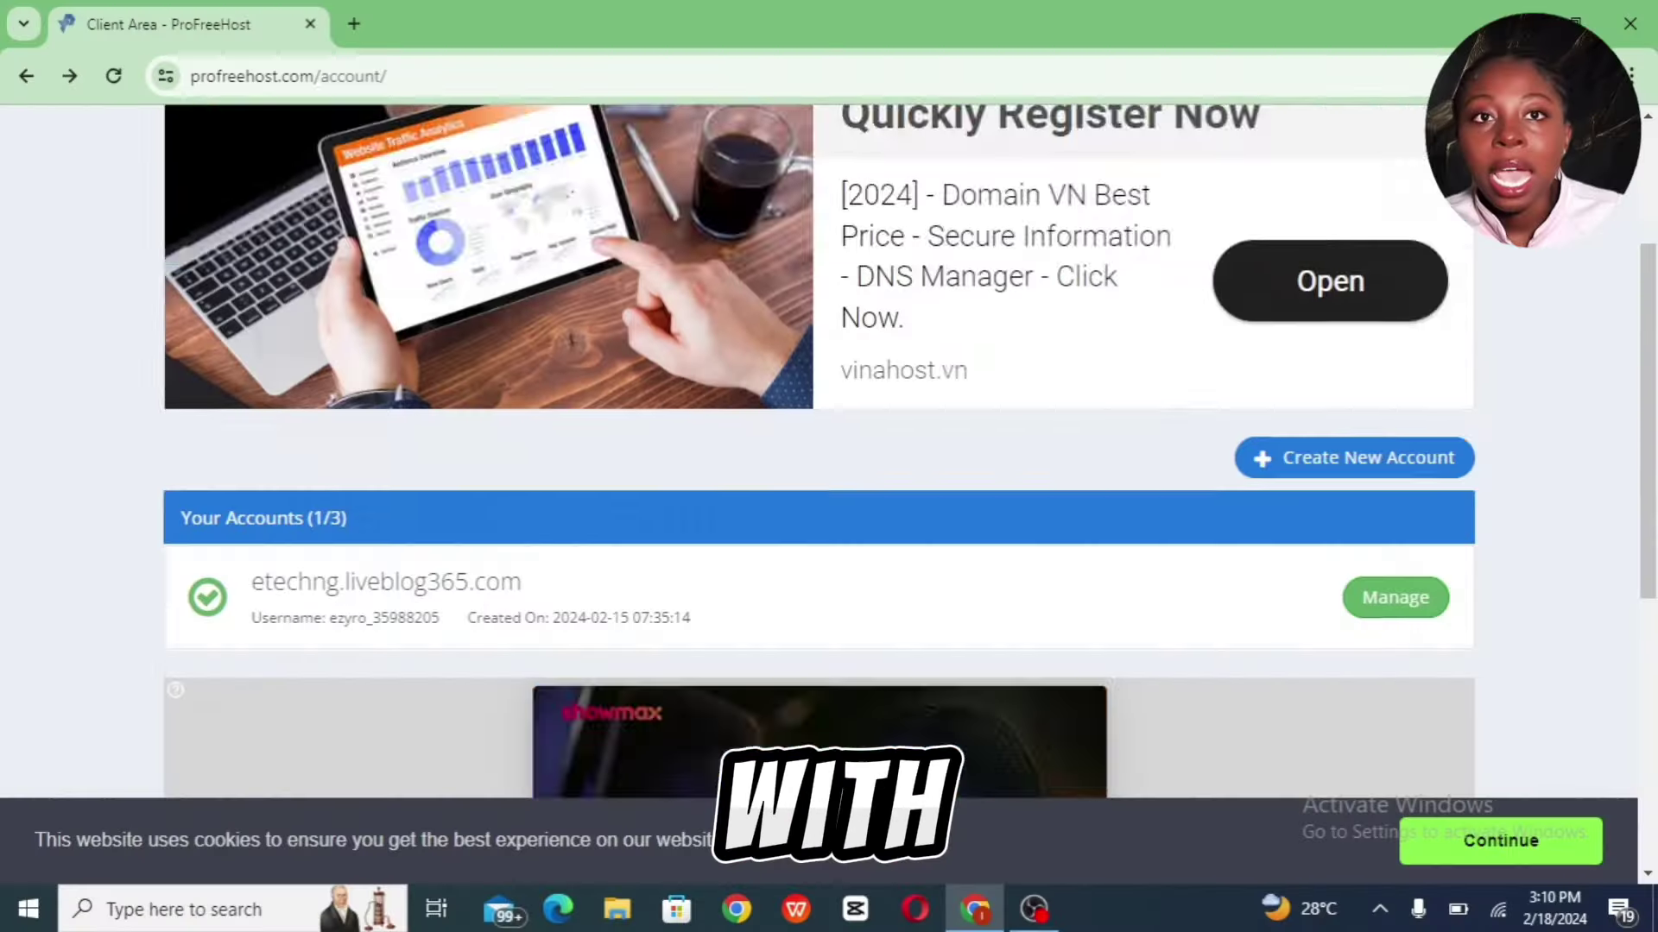
Step: Open the Control Panel from the etechng.liveblog365.com account's Manage page
scroll(1391, 440, "down", 1)
left_click(1393, 438)
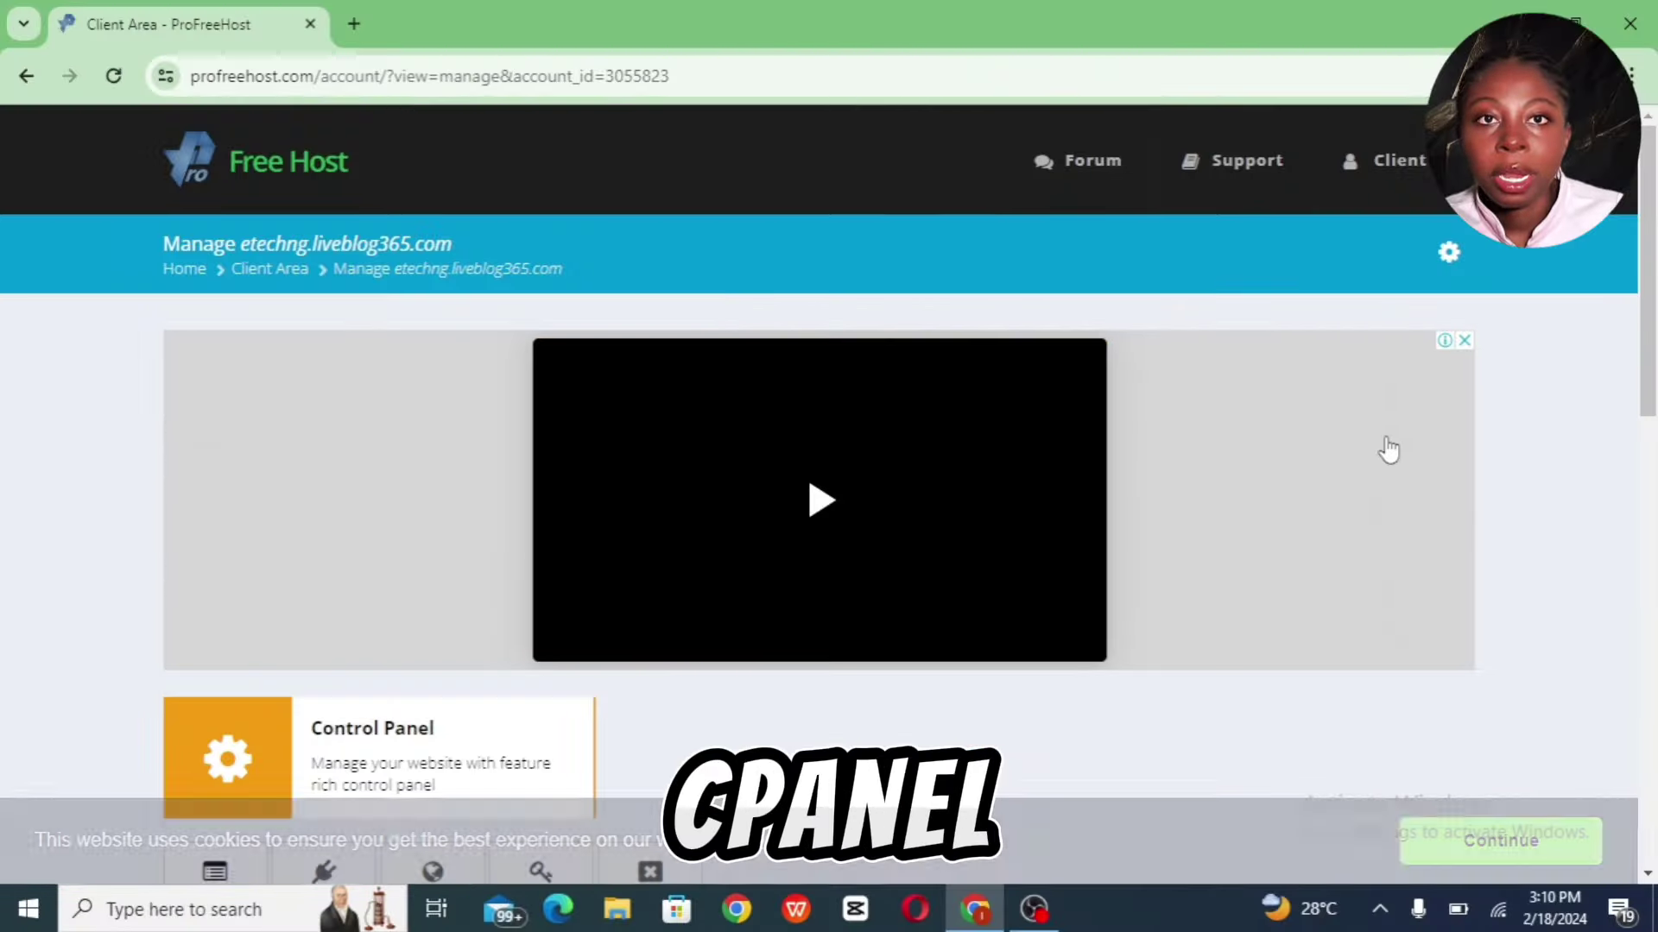
scroll(1388, 452, "down", 5)
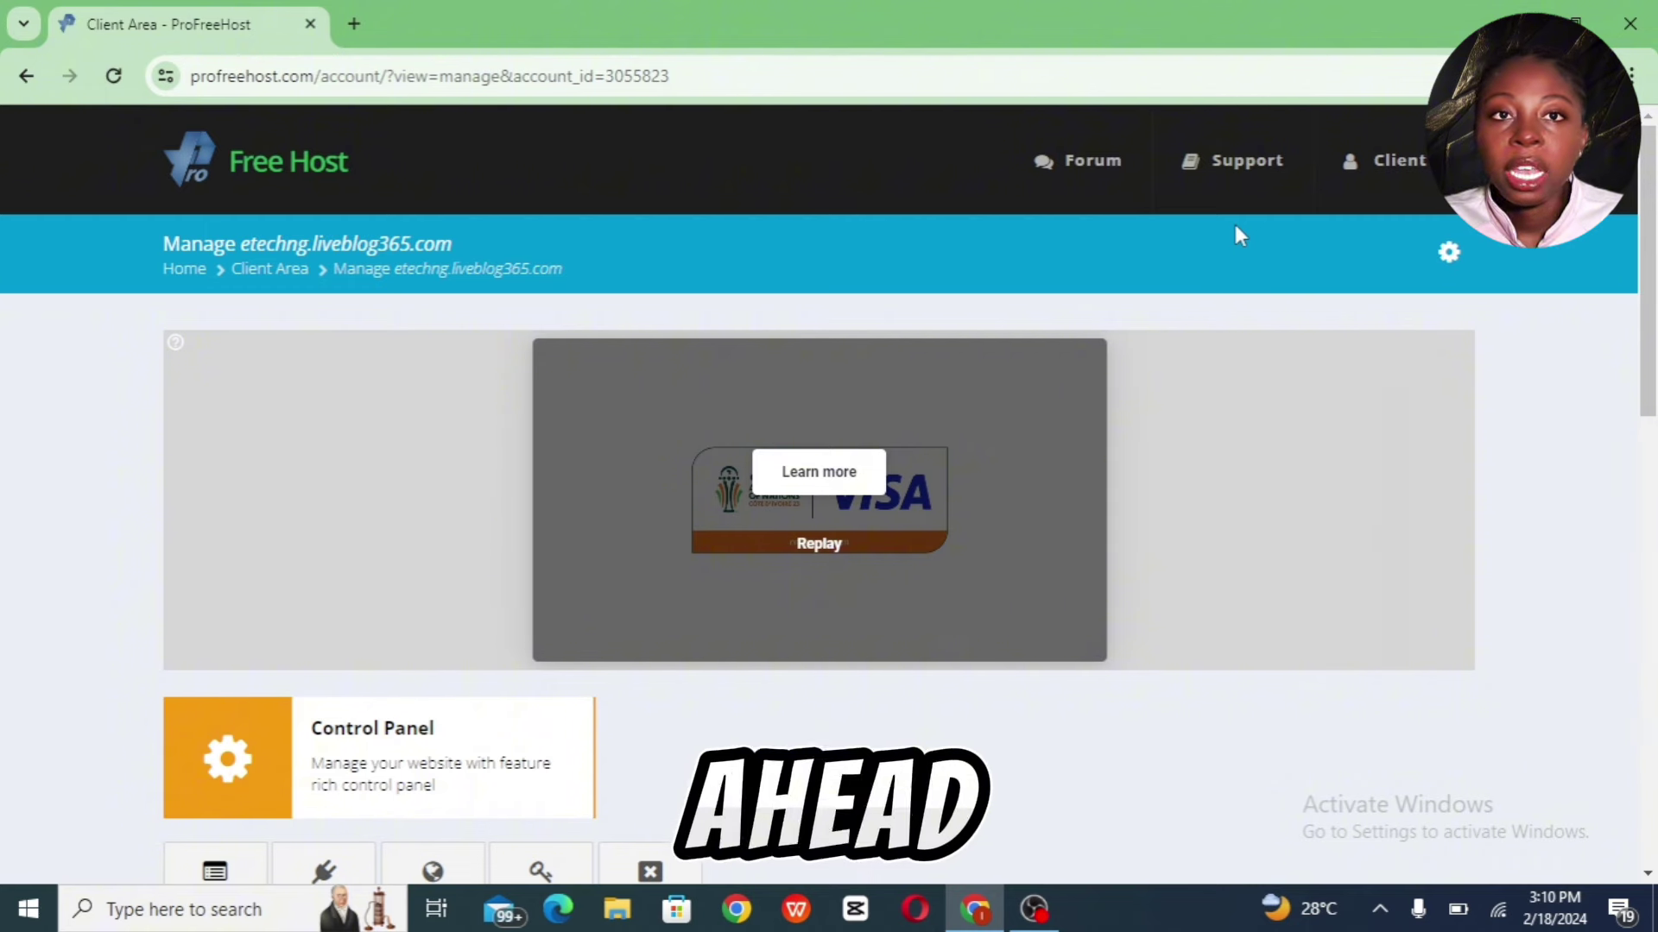
scroll(1235, 227, "down", 2)
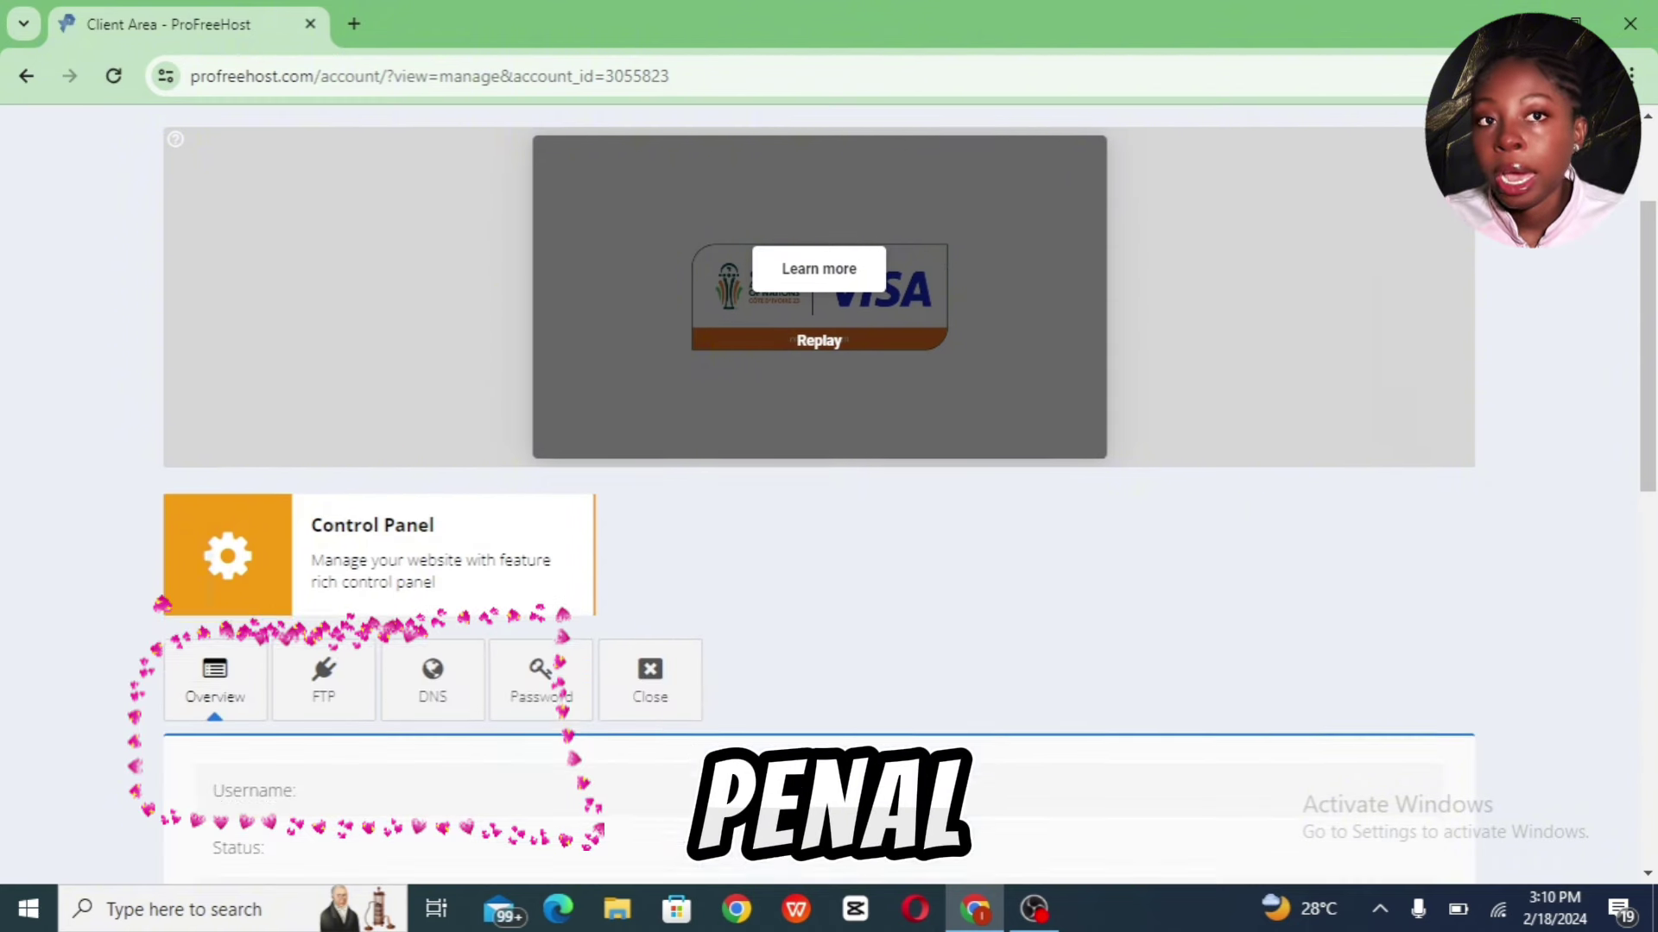
left_click(400, 617)
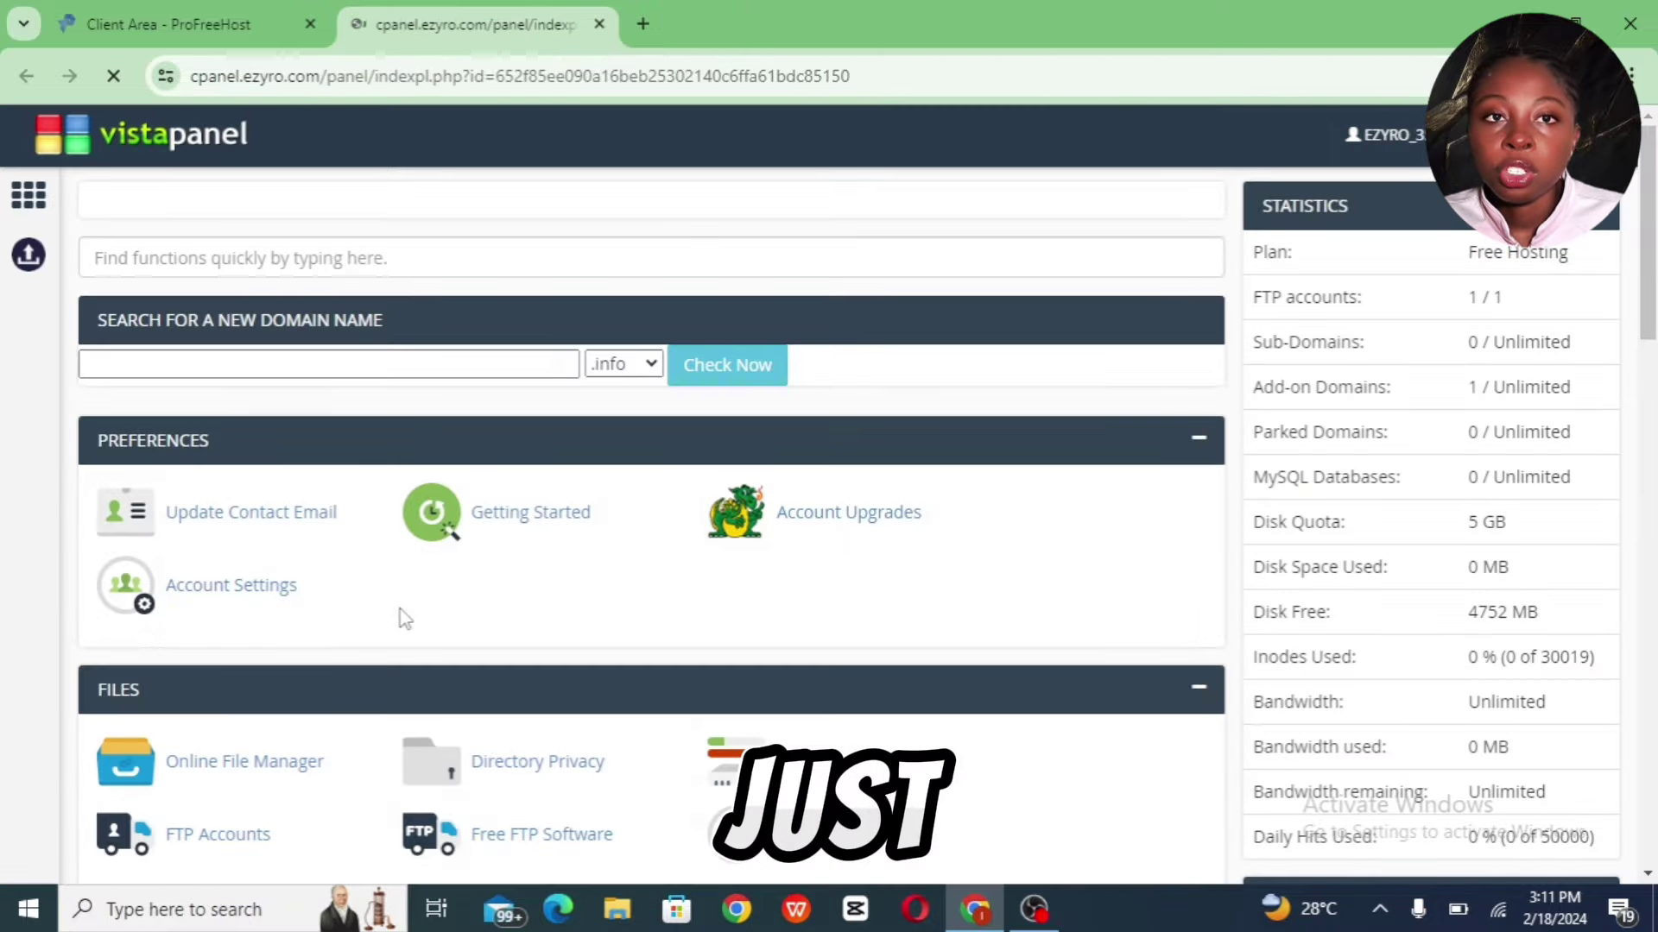
Step: Launch Softaculous Apps Installer from VistaPanel's Software section and view its Top Scripts
scroll(404, 618, "down", 12)
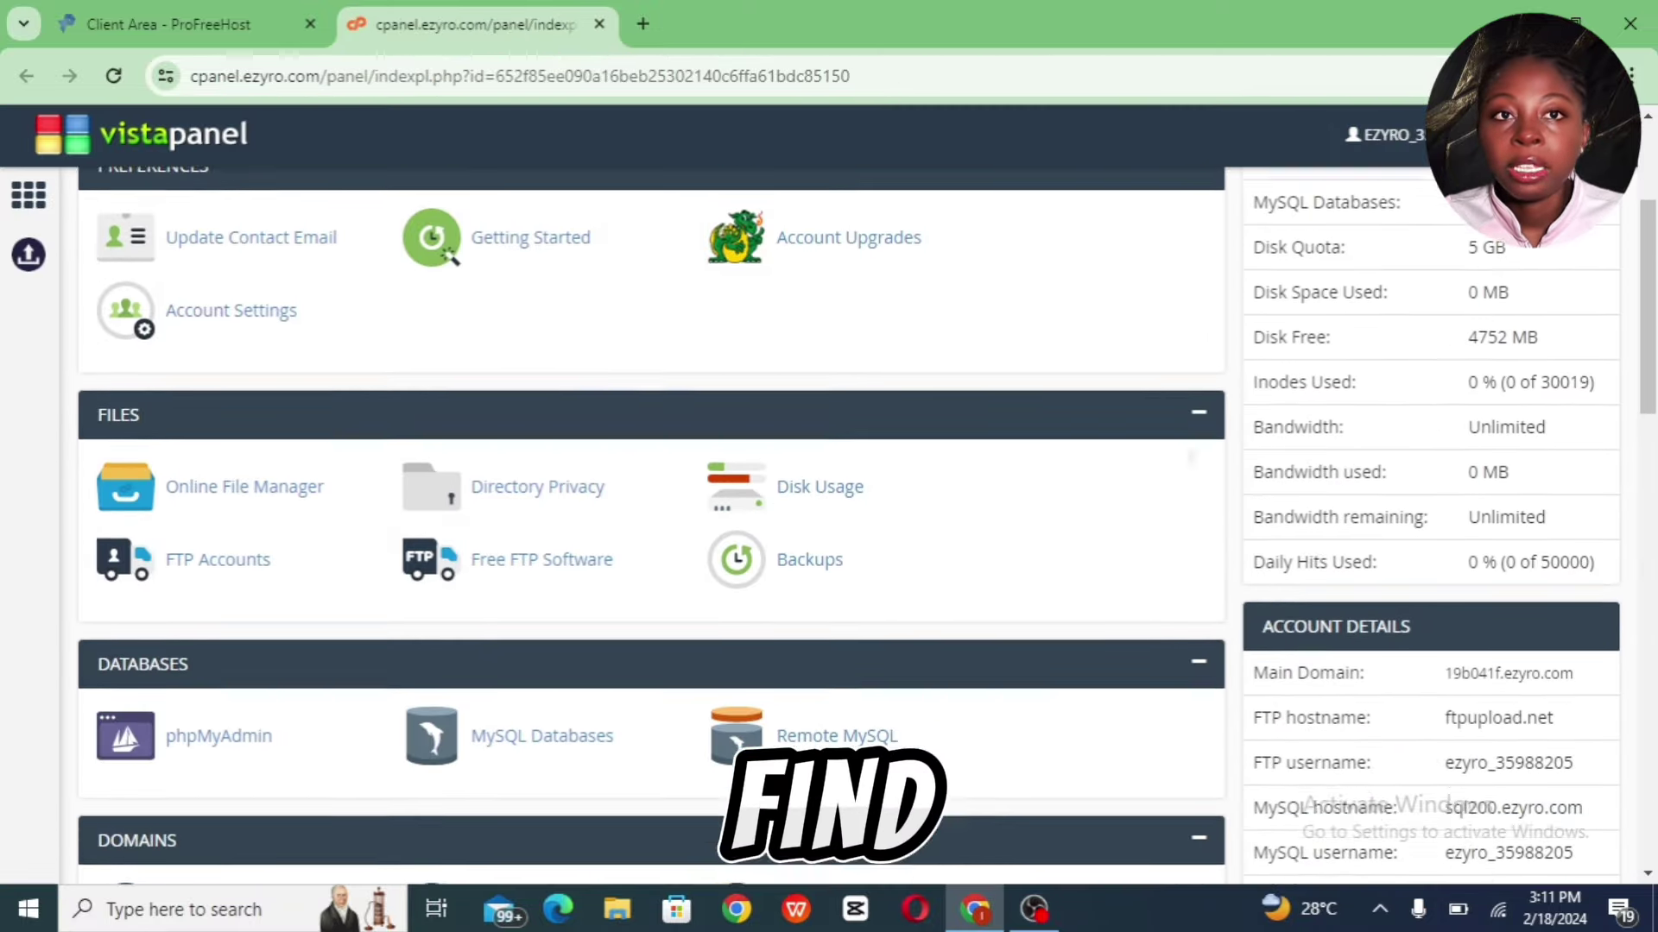
scroll(651, 518, "down", 7)
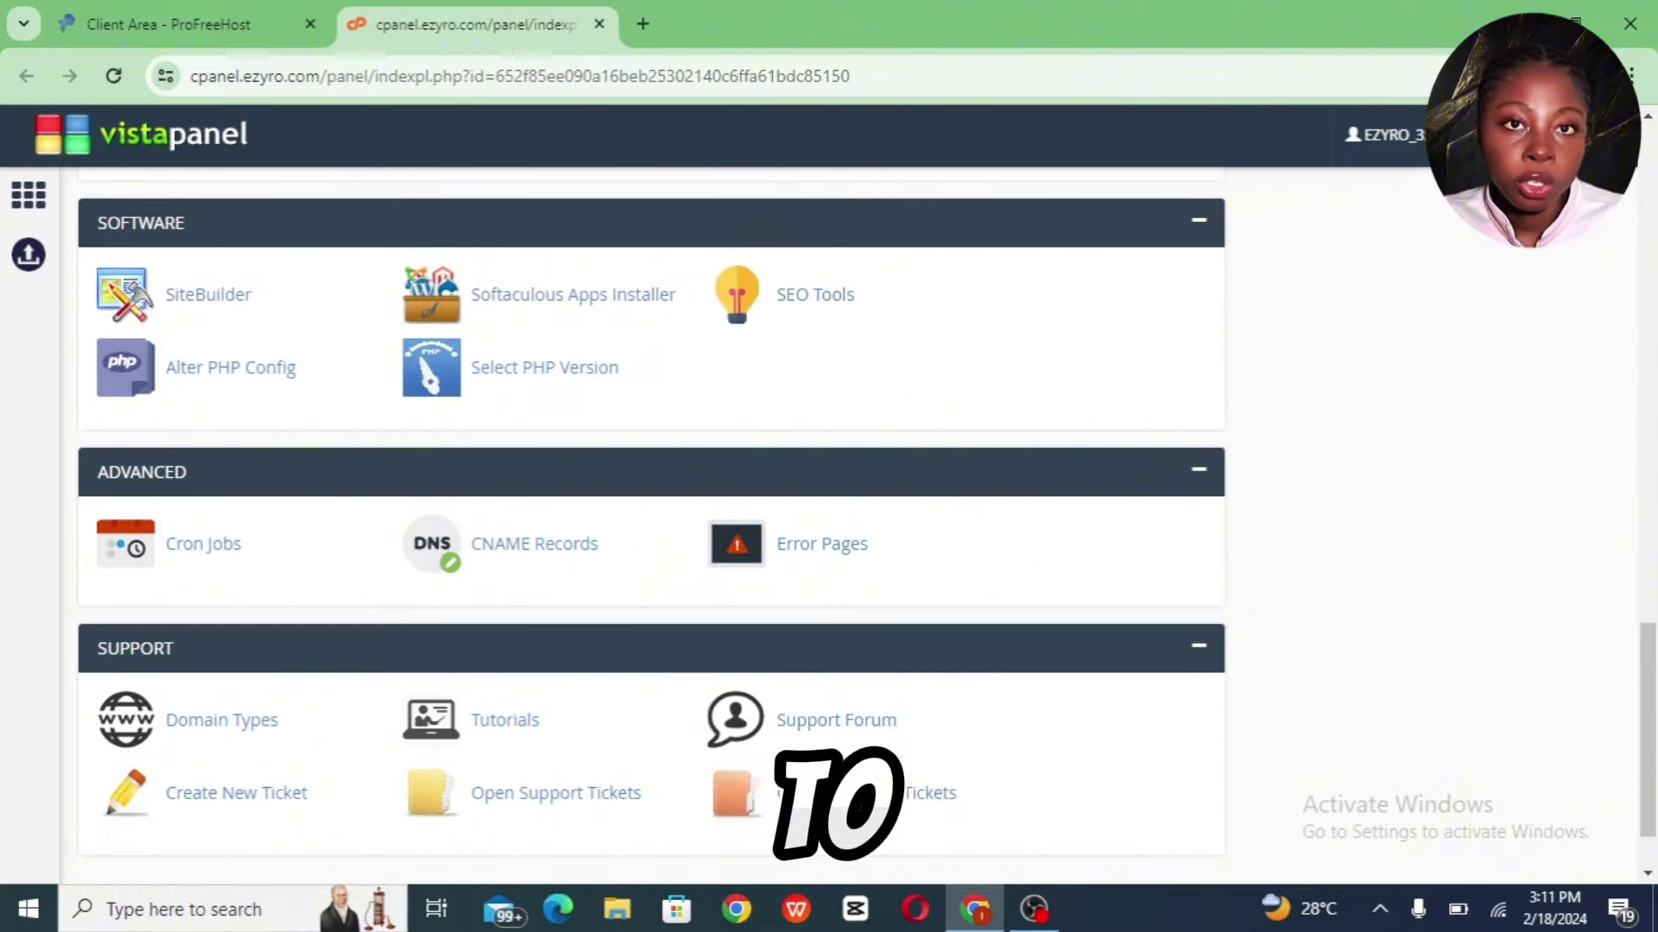
left_click(573, 294)
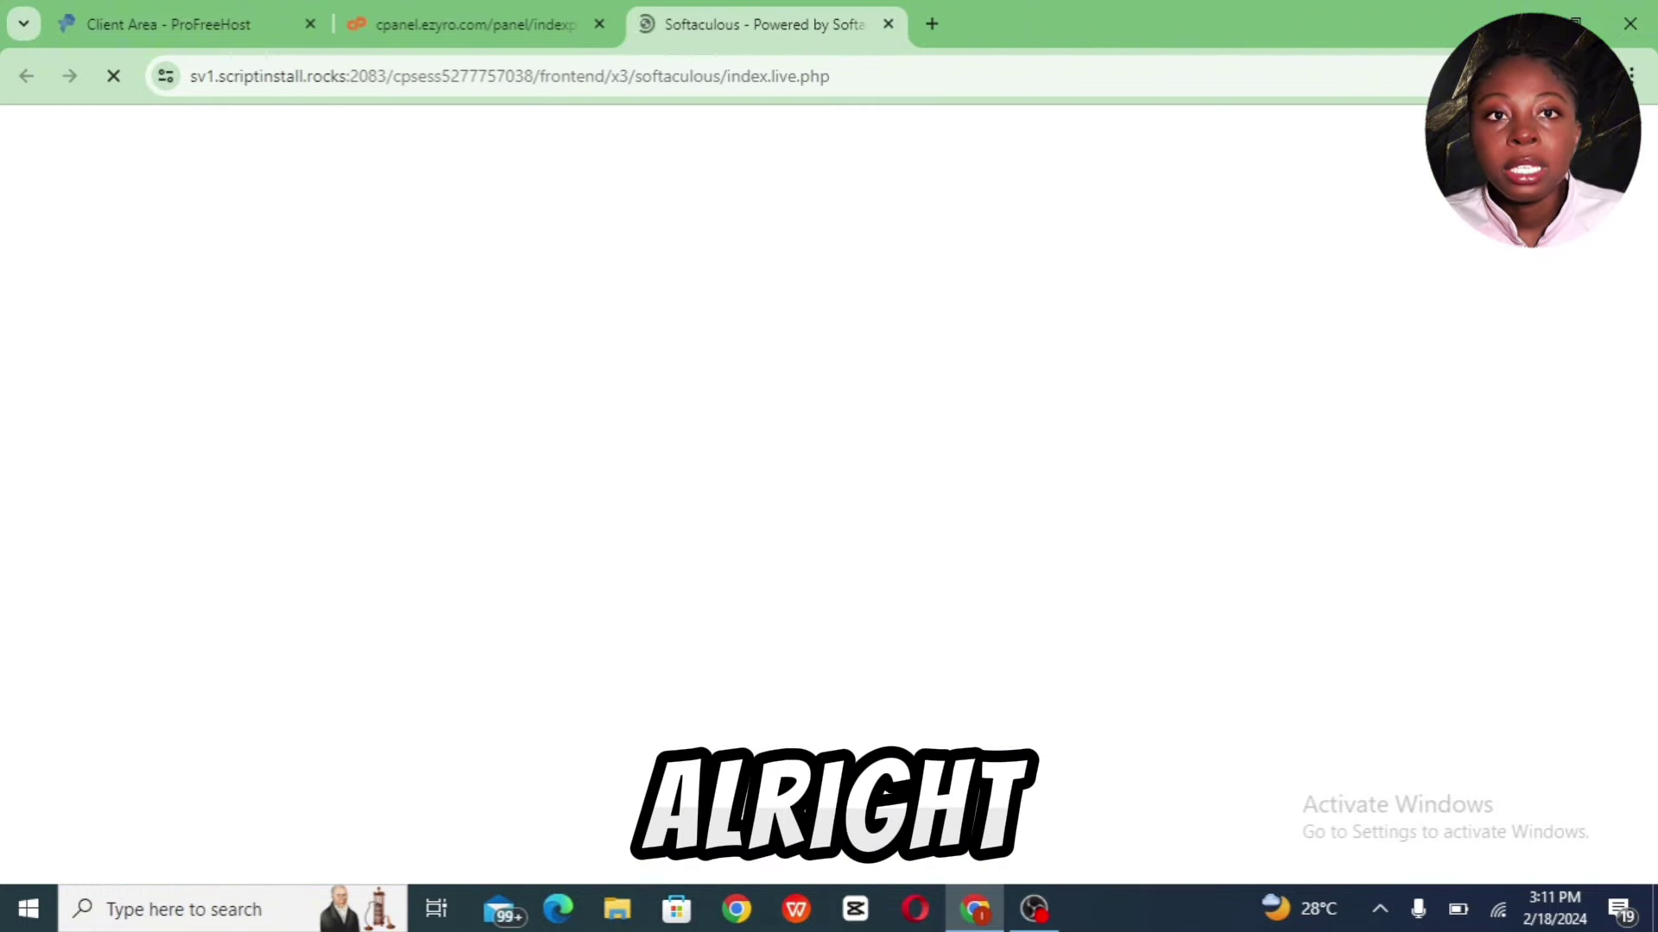
scroll(950, 492, "down", 5)
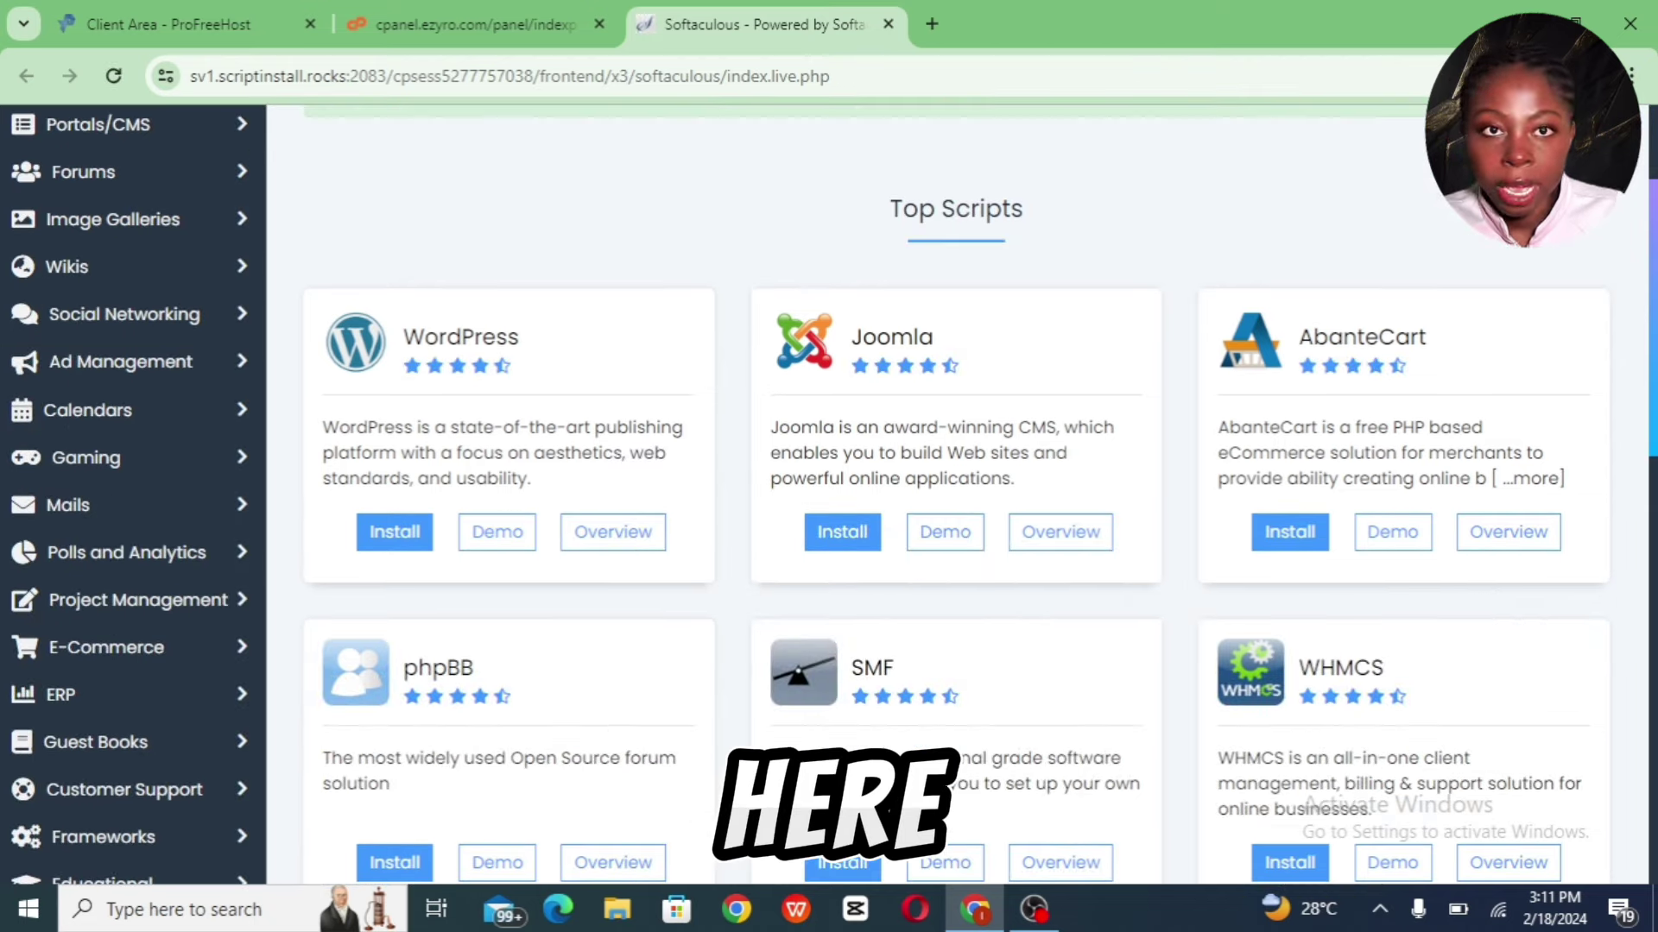
Step: Start a WordPress installation in Softaculous and review its settings form
left_click(395, 532)
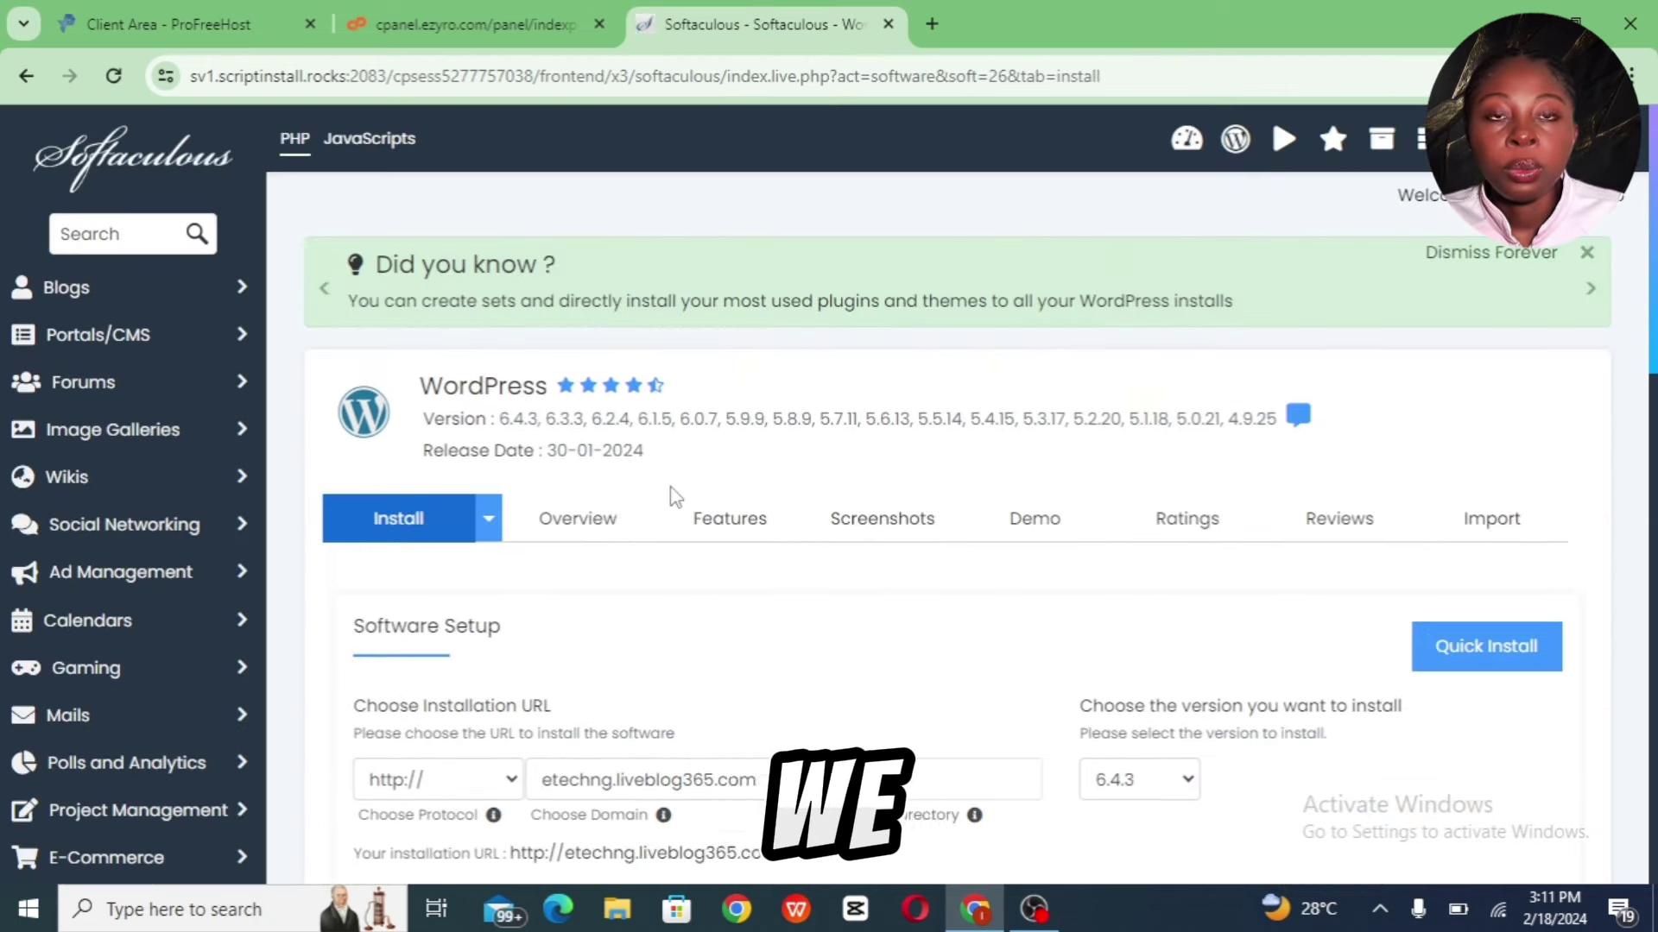
scroll(676, 497, "down", 5)
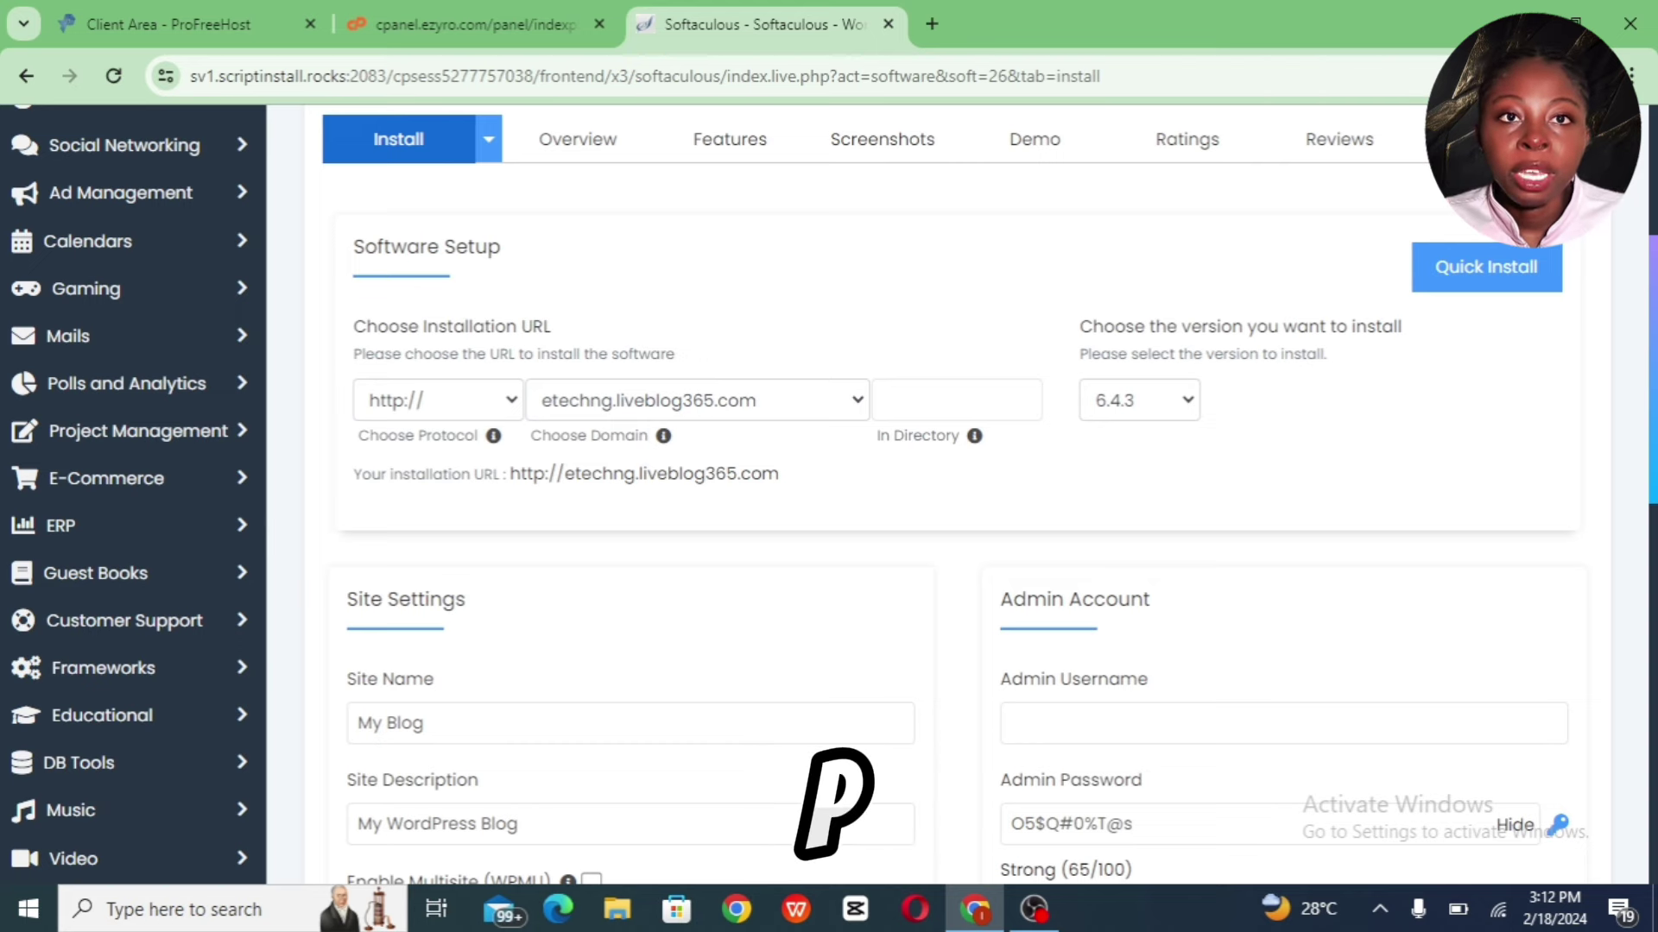
scroll(920, 494, "down", 3)
Step: Enter a custom admin username and replace the generated admin password, then run the install
left_click(1284, 463)
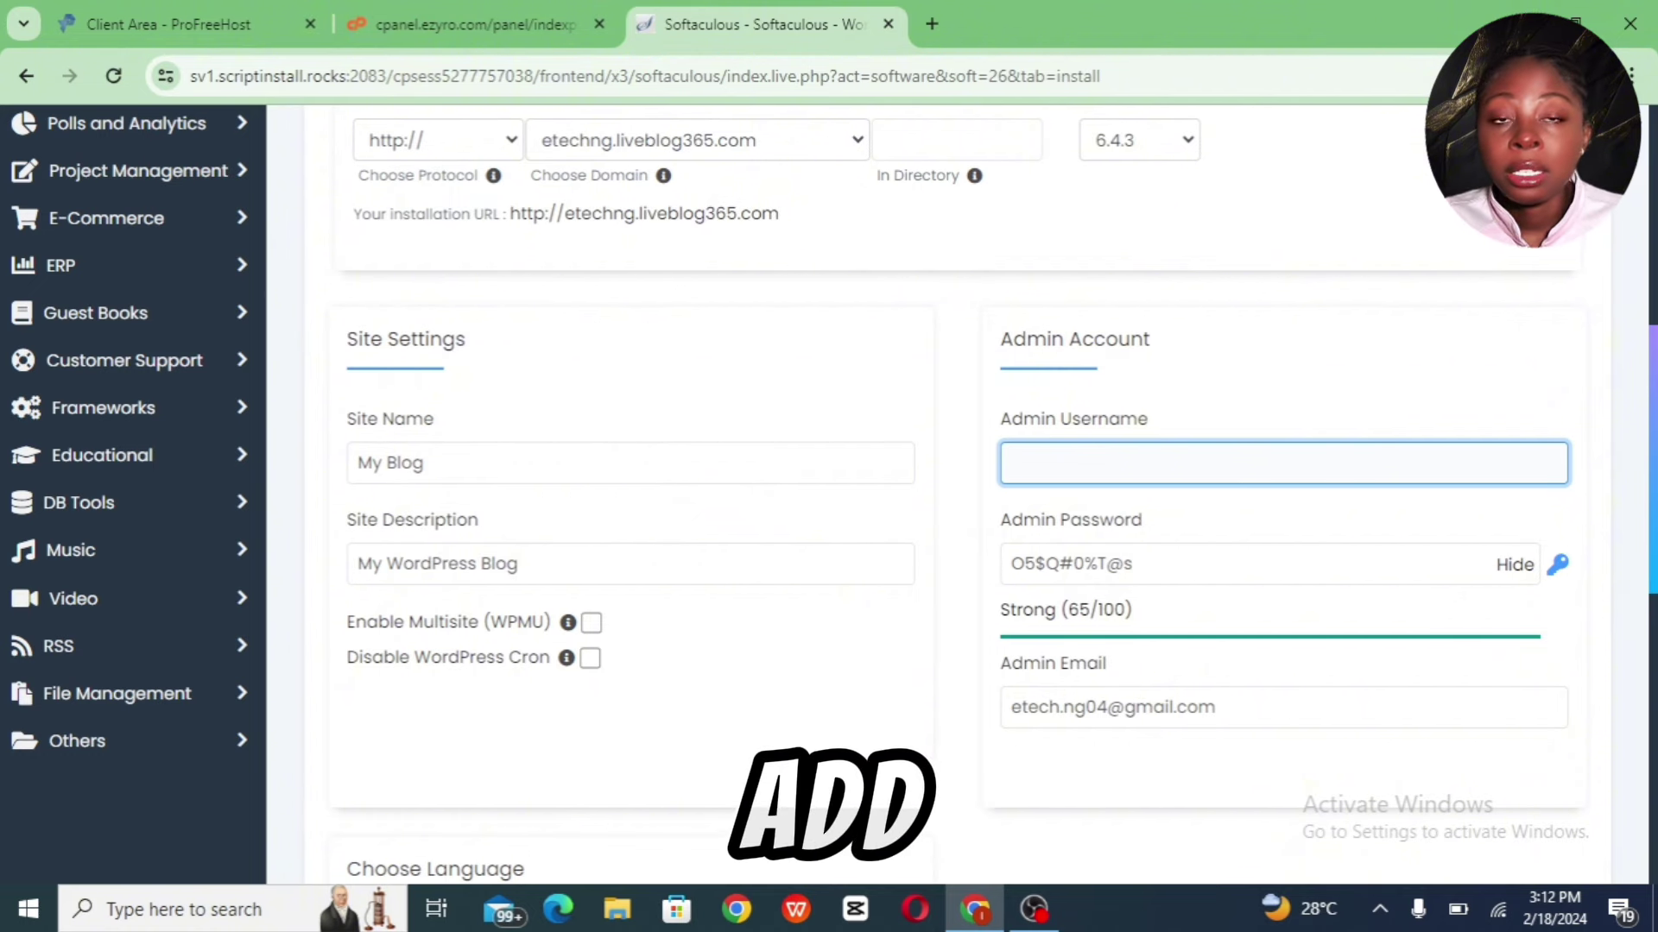
type("Paul")
left_click(1203, 562)
key("ctrl+a")
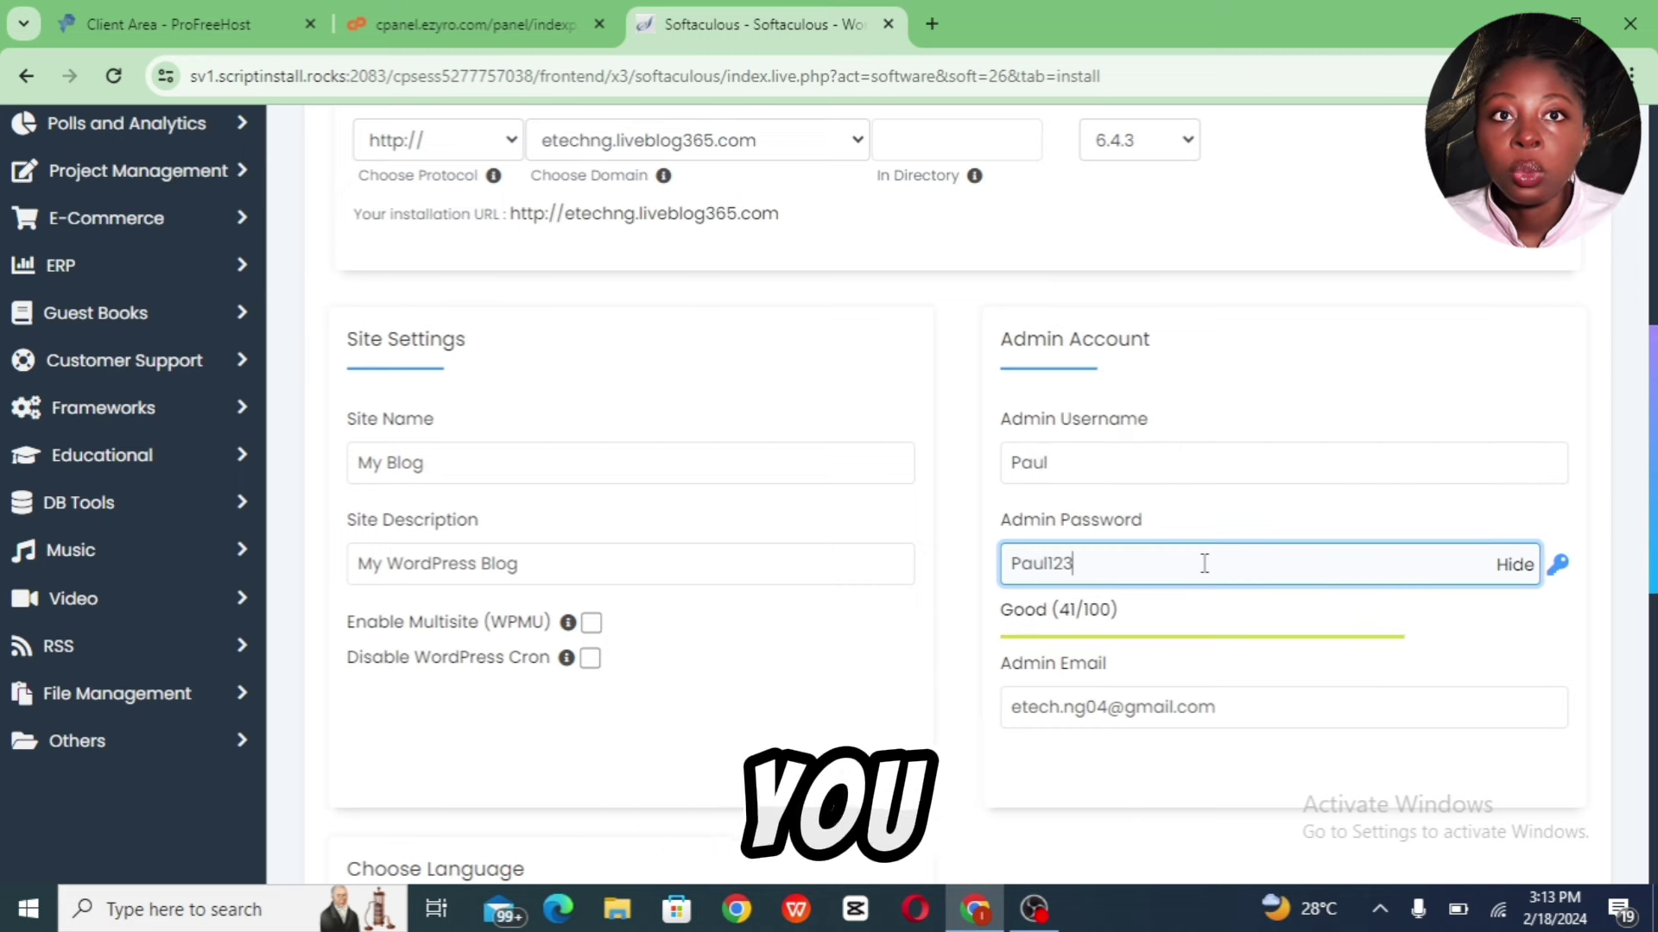
scroll(1248, 637, "down", 3)
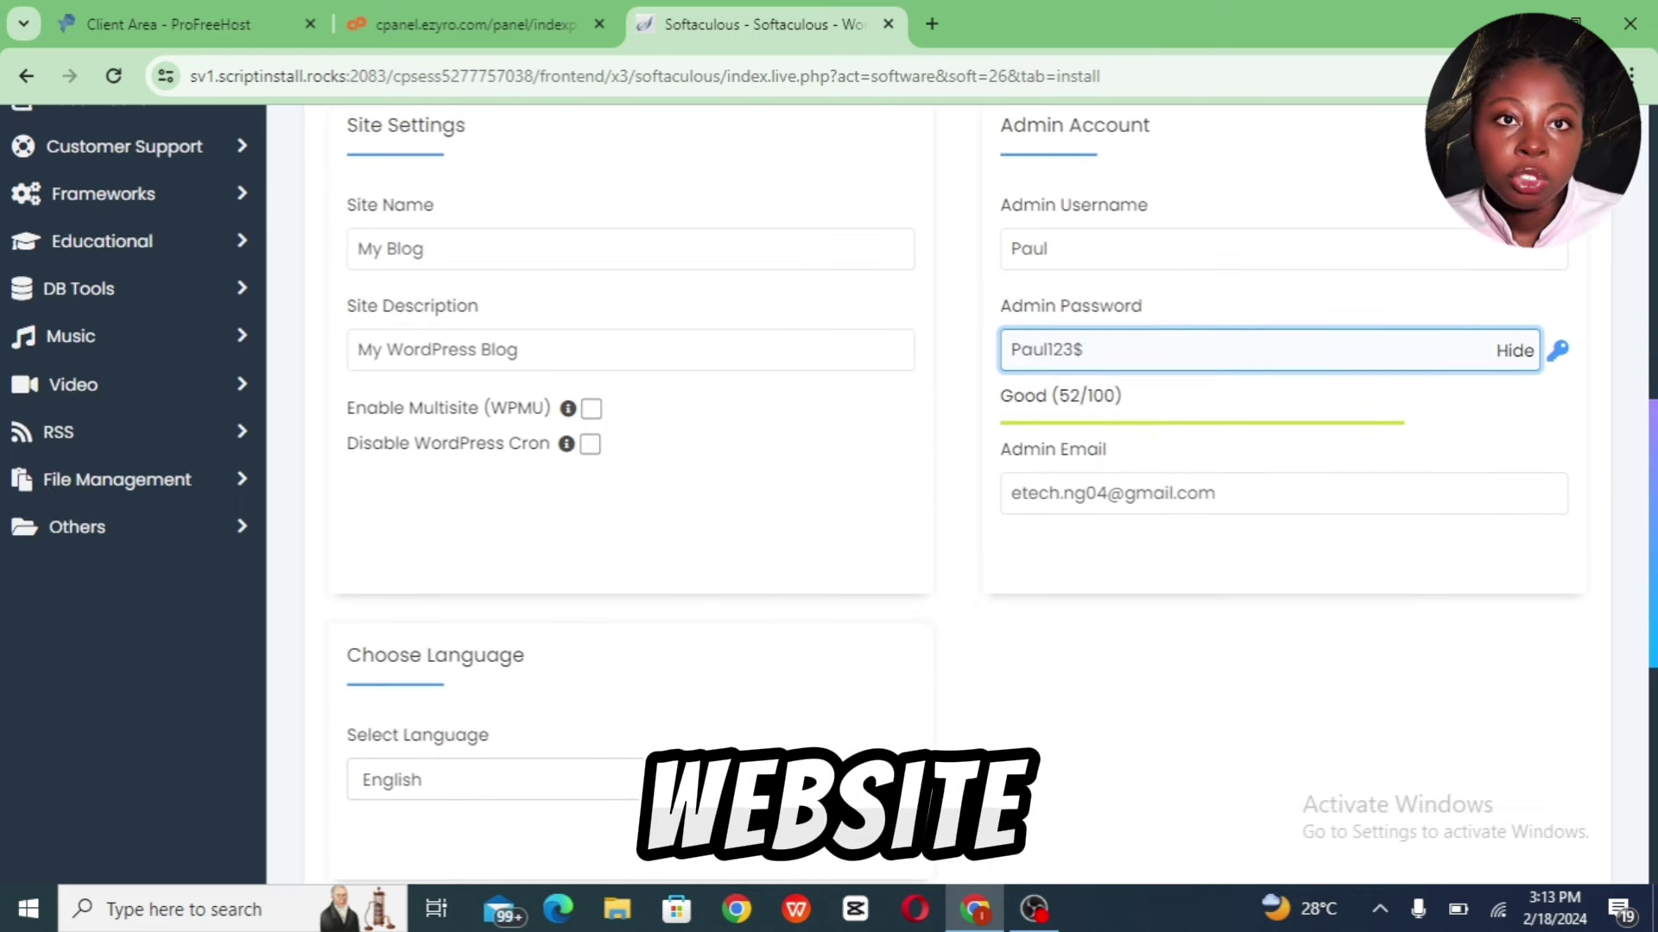
type("$")
scroll(950, 518, "down", 5)
left_click(981, 814)
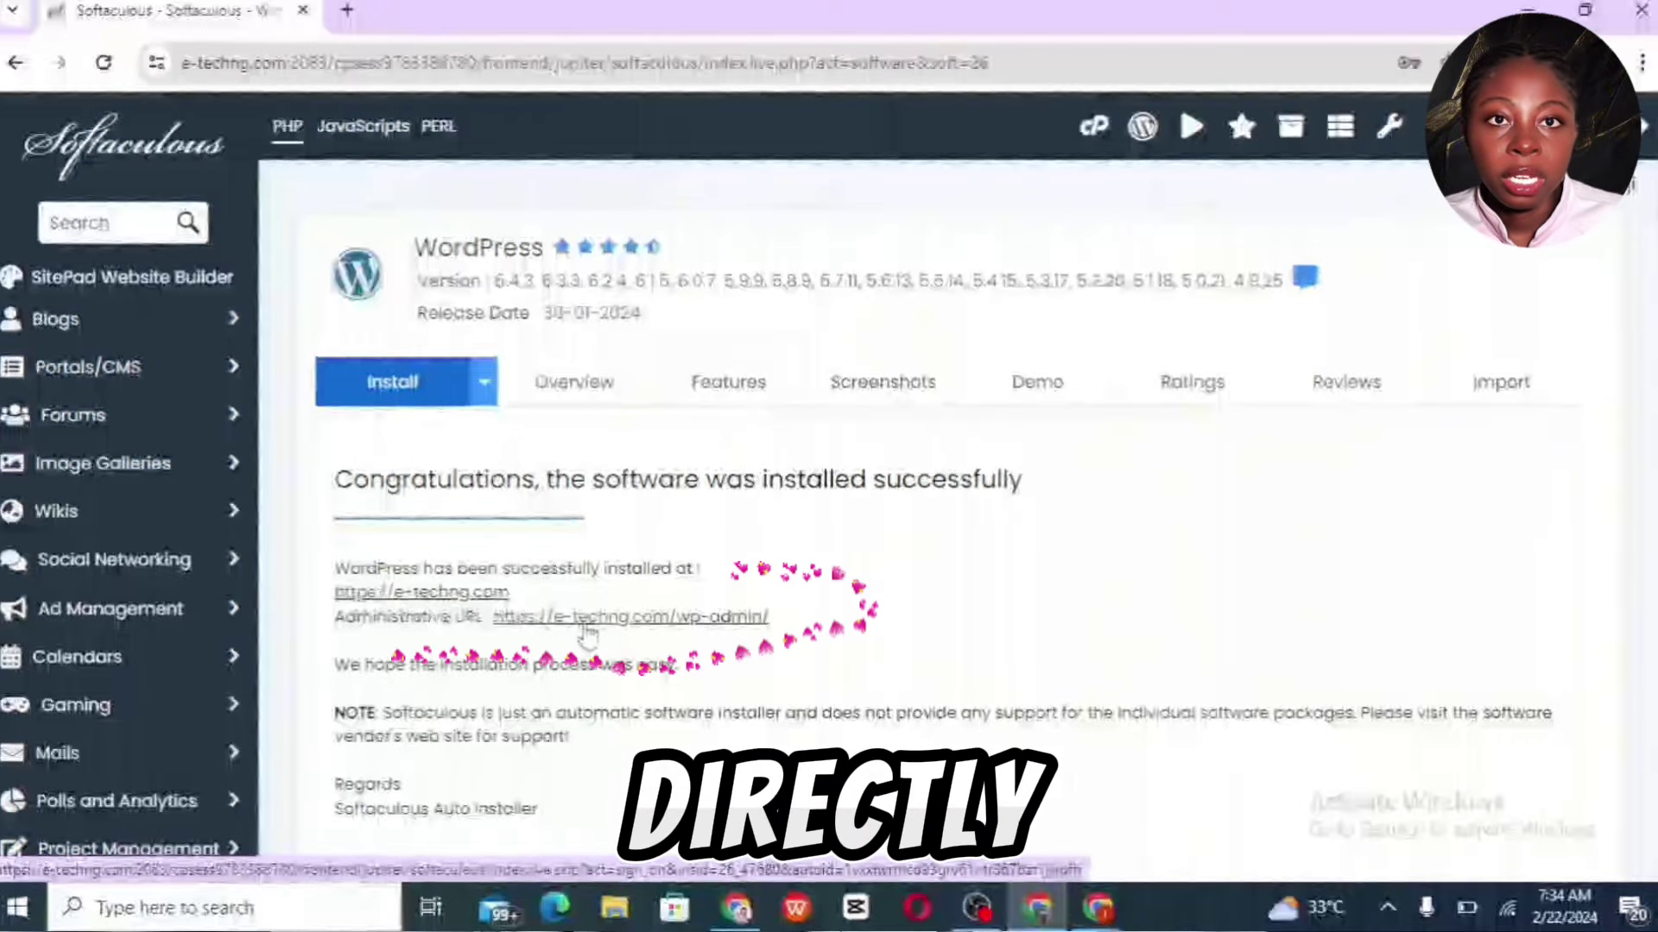
Step: Follow the Administrative URL link to the new site's wp-admin dashboard
left_click(584, 618)
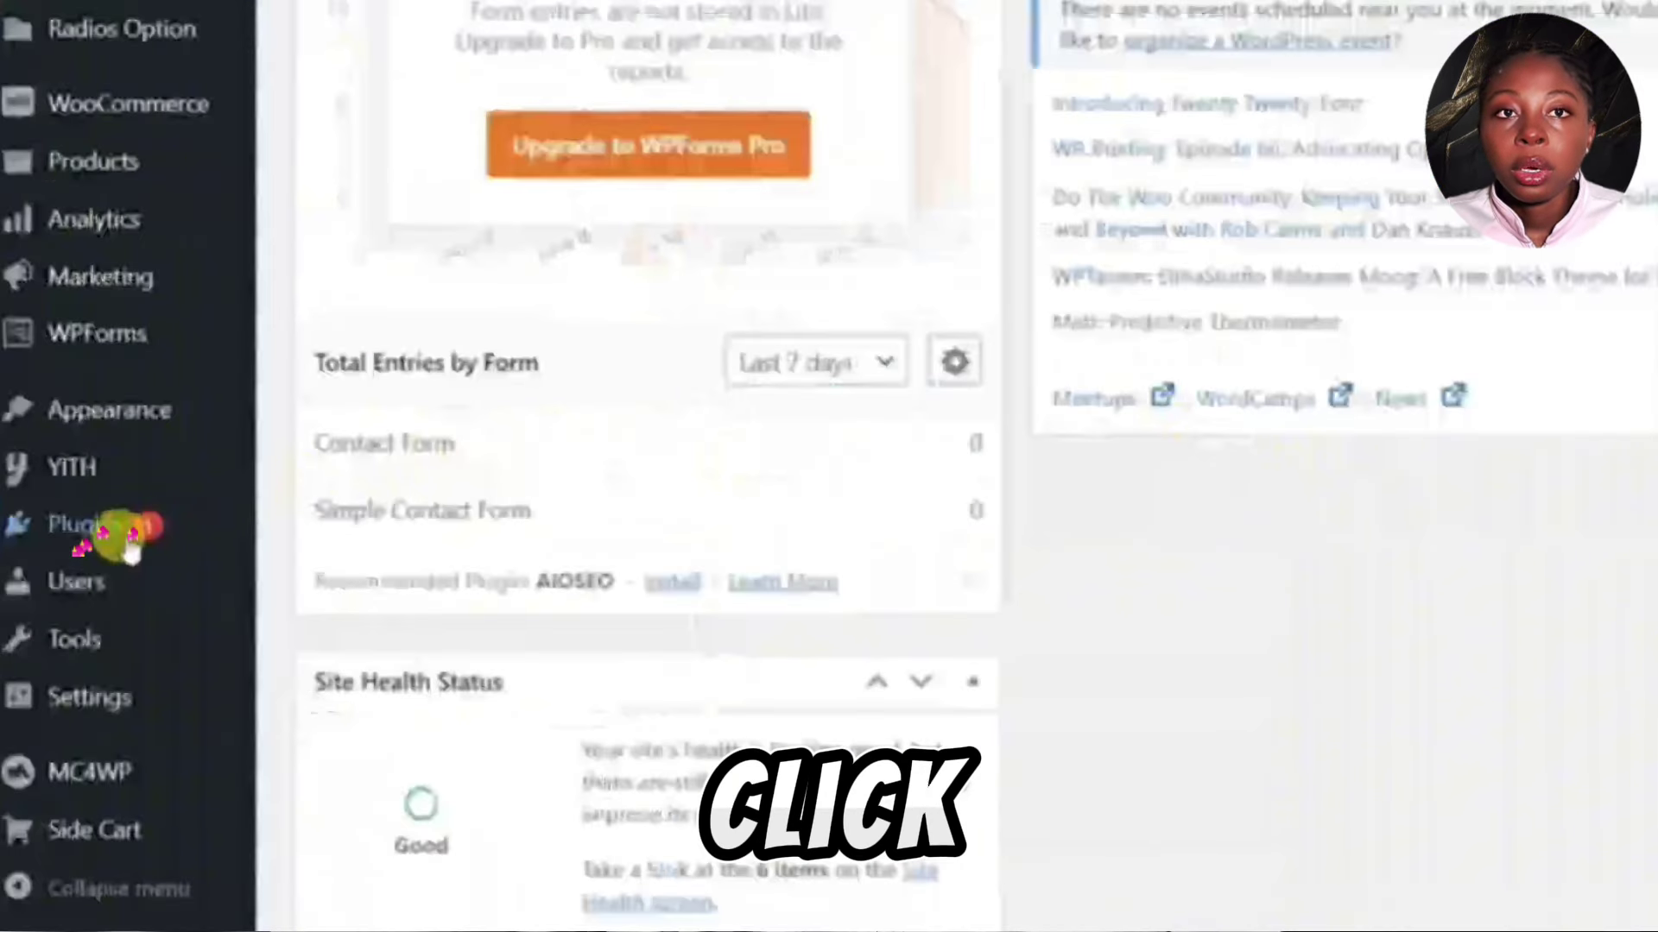
Step: Search for Elementor under Plugins > Add New Plugin, then install and activate it
mouse_move(65, 529)
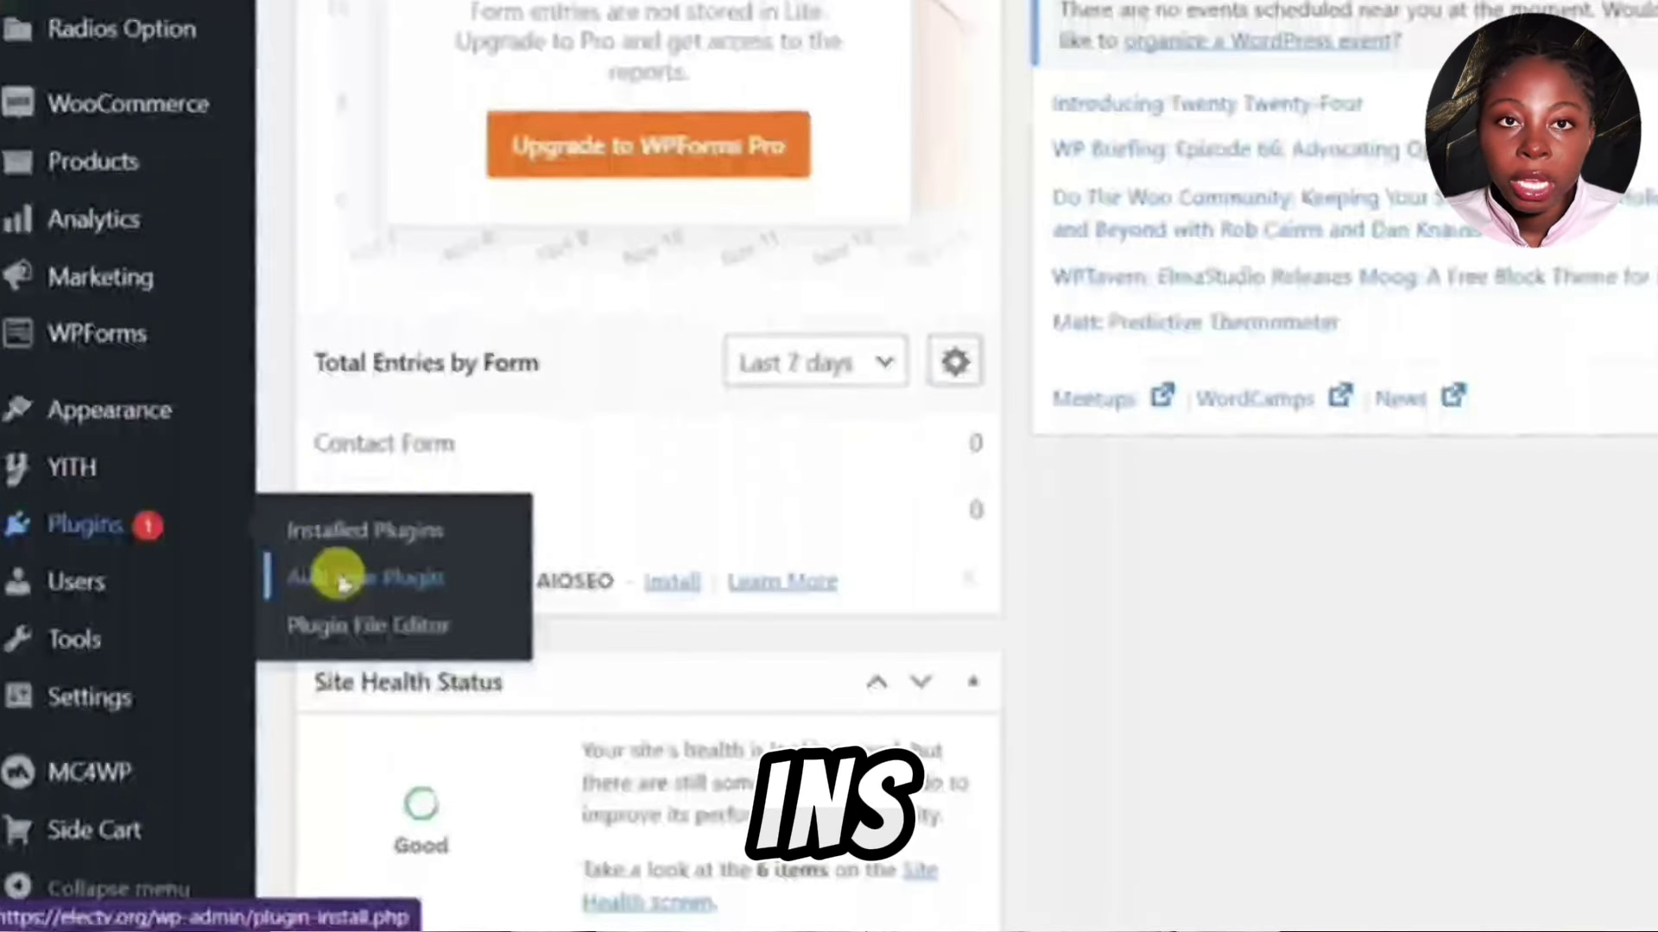
left_click(341, 583)
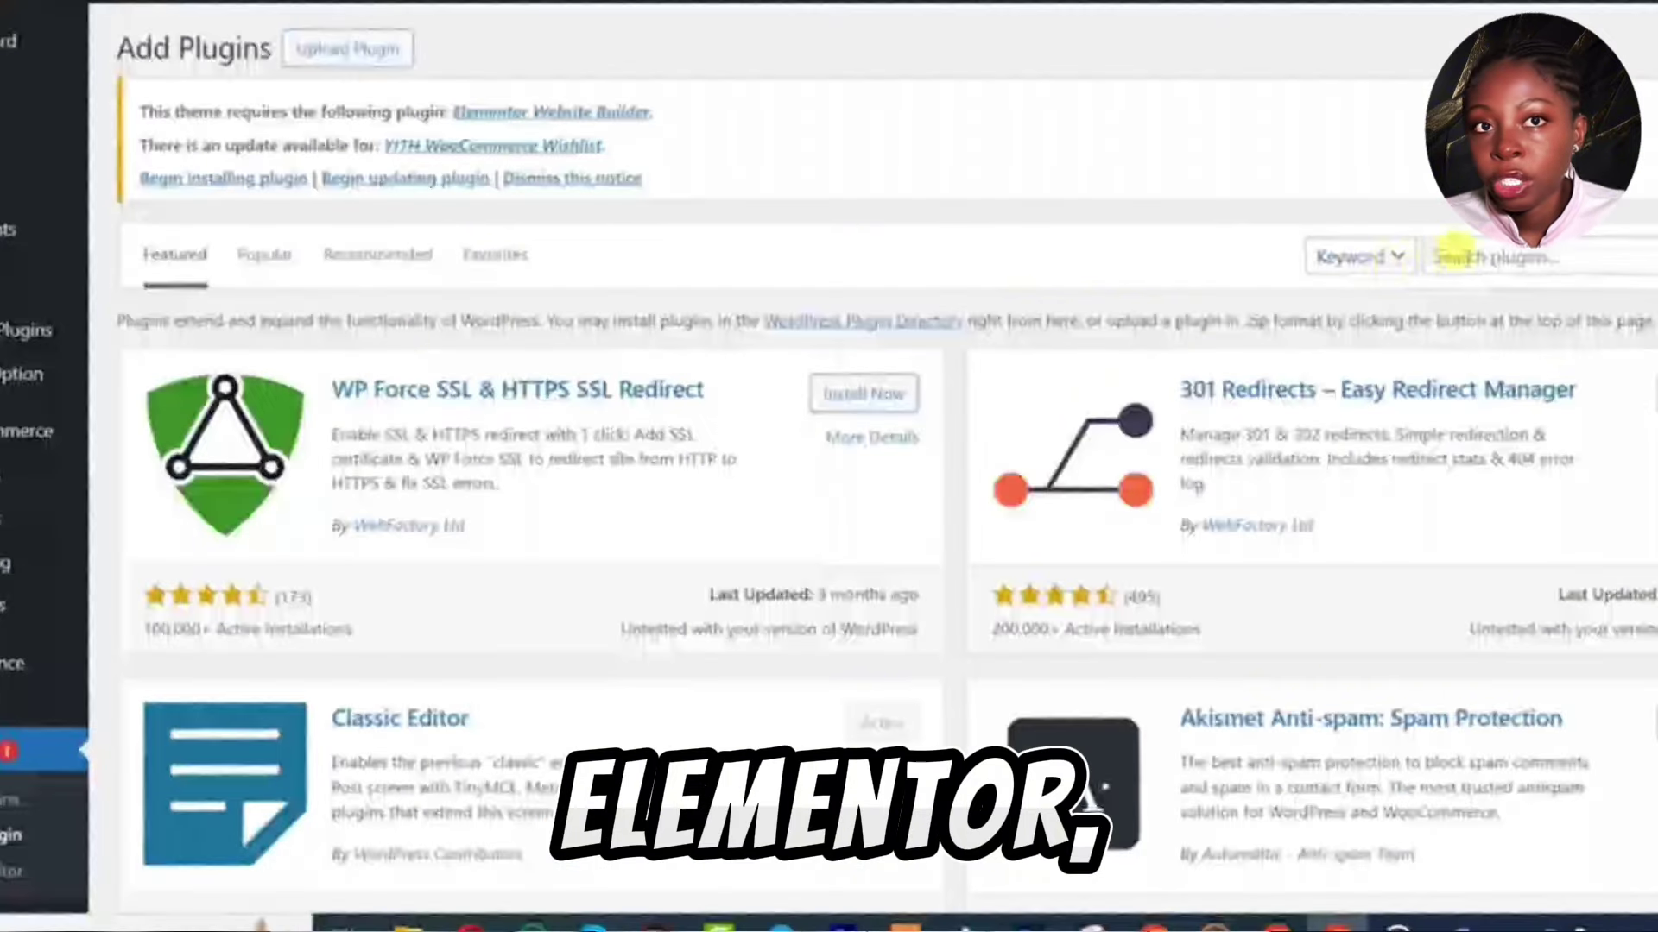
left_click(1455, 256)
type("Elementor")
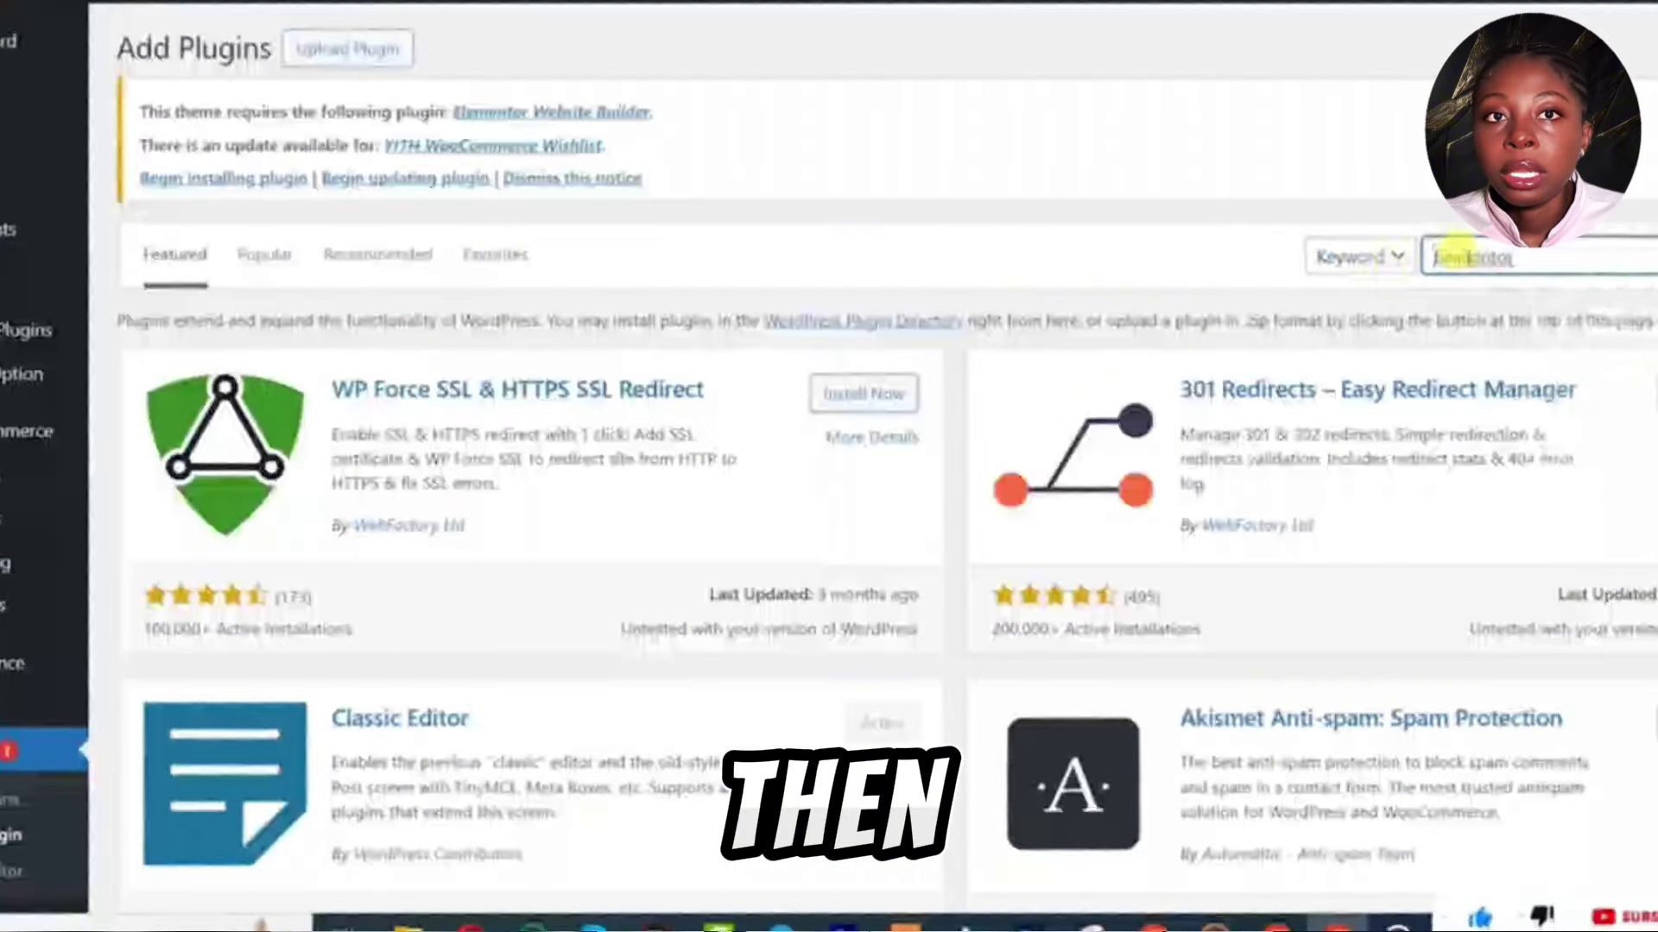
left_click(848, 404)
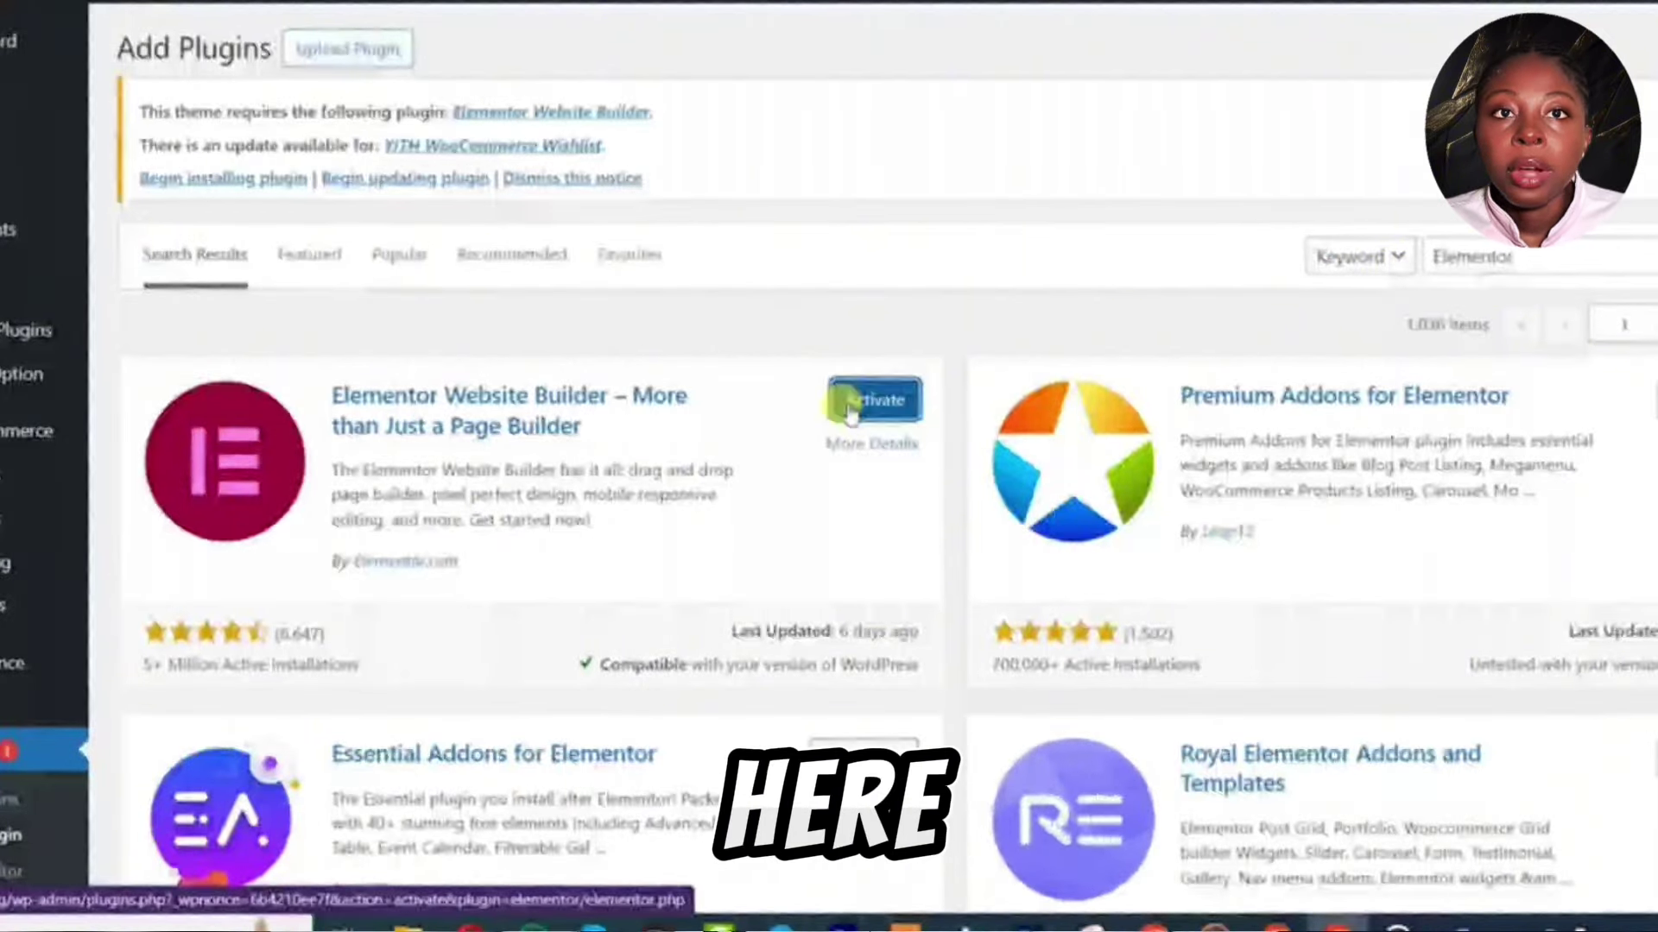
left_click(874, 400)
Step: Go to Elementor > Settings and scroll through the settings page
mouse_move(52, 434)
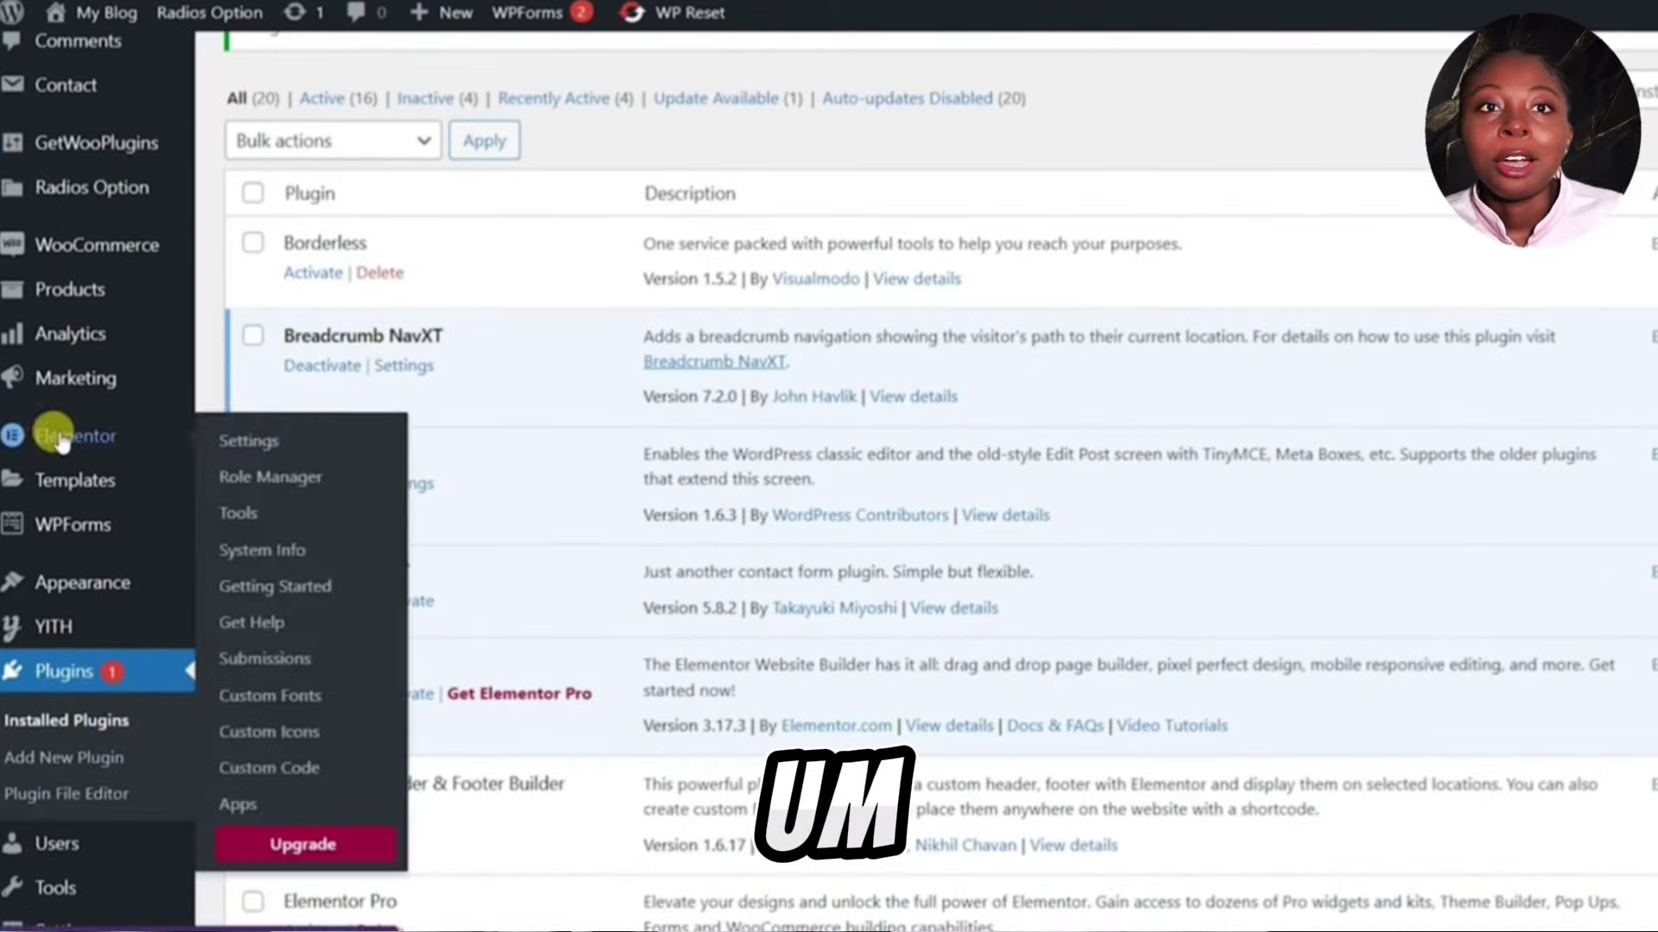
left_click(240, 438)
scroll(924, 484, "down", 2)
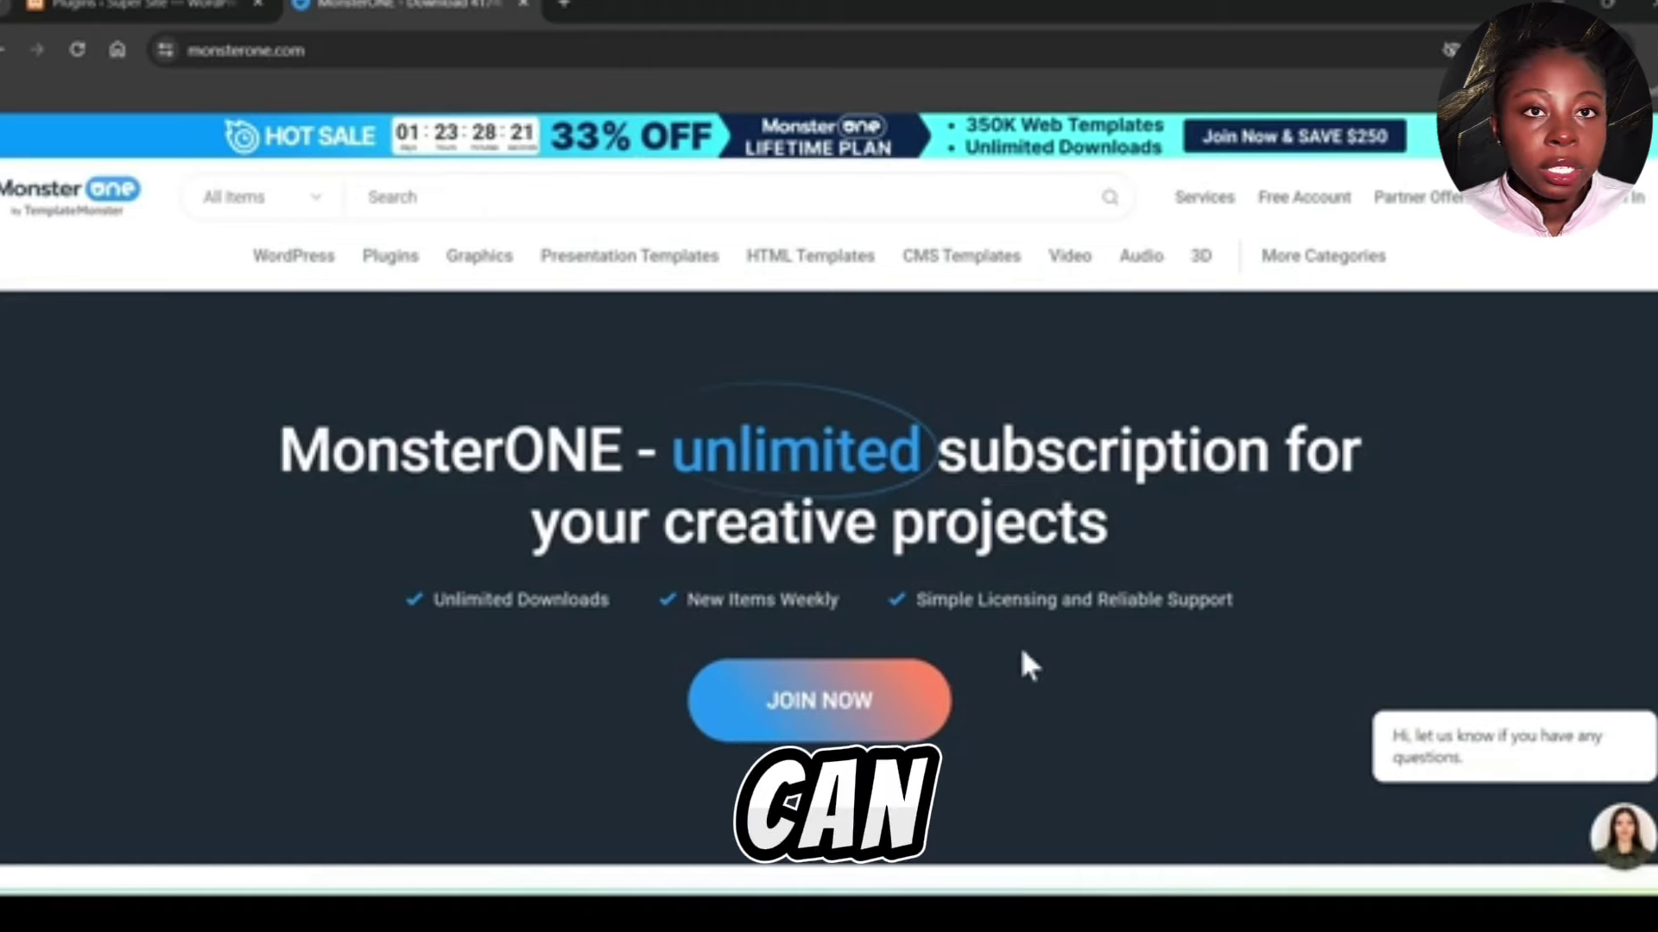
Step: Log in to the free MonsterONE account and browse the dashboard's asset categories
scroll(1024, 669, "down", 1)
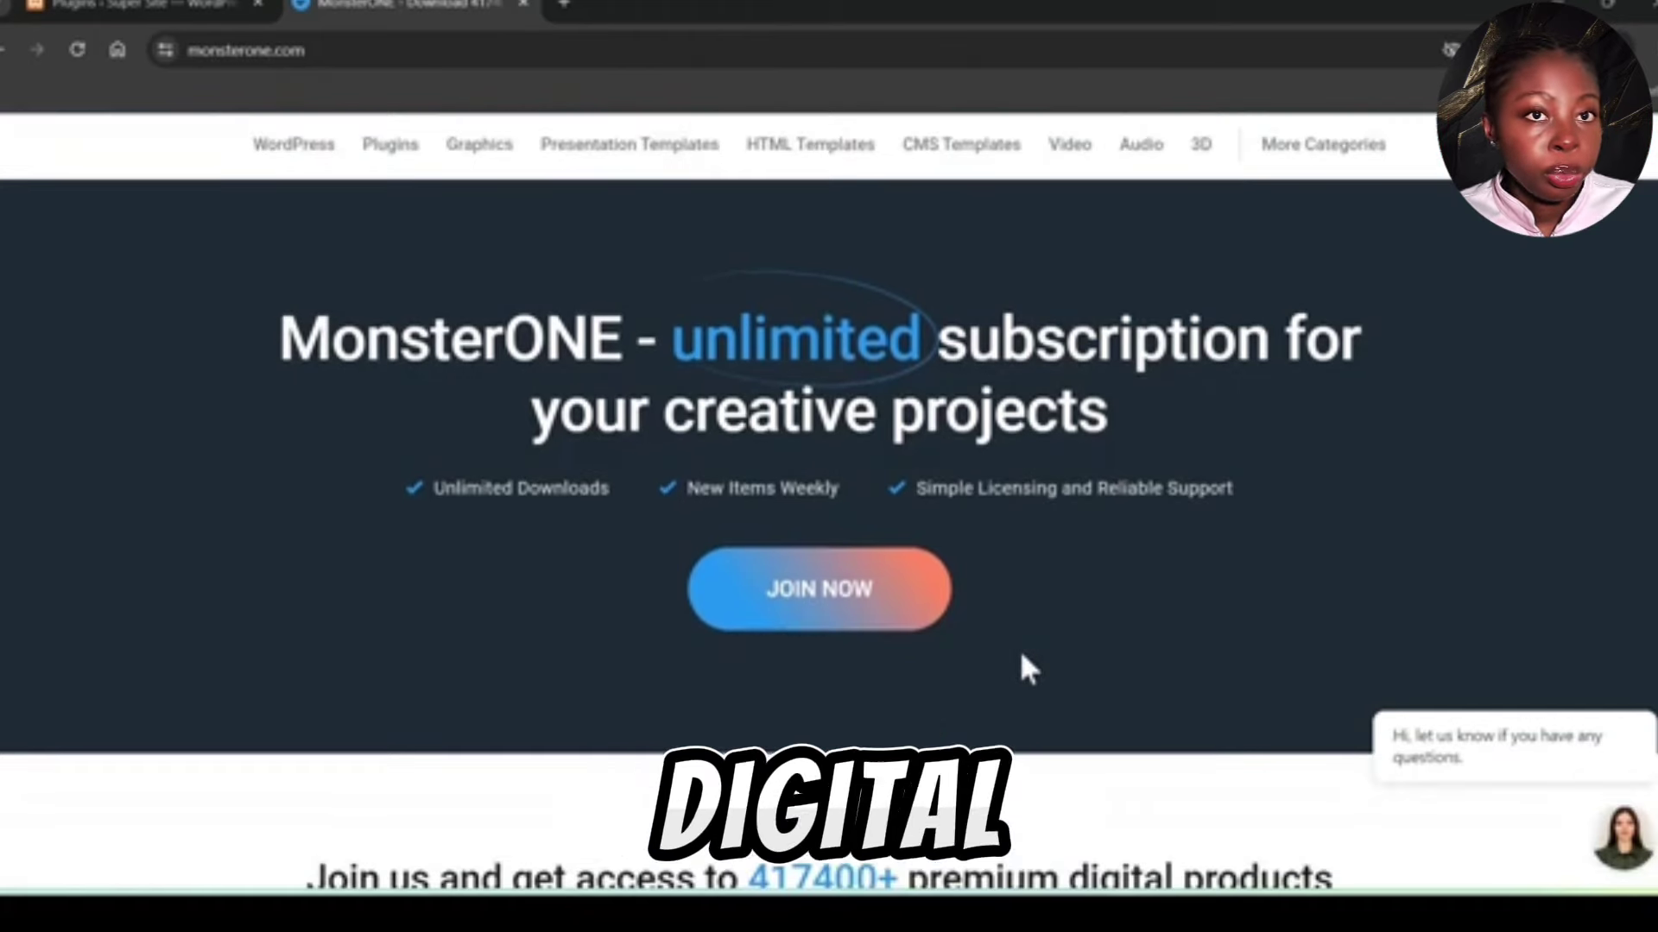
scroll(1017, 677, "down", 5)
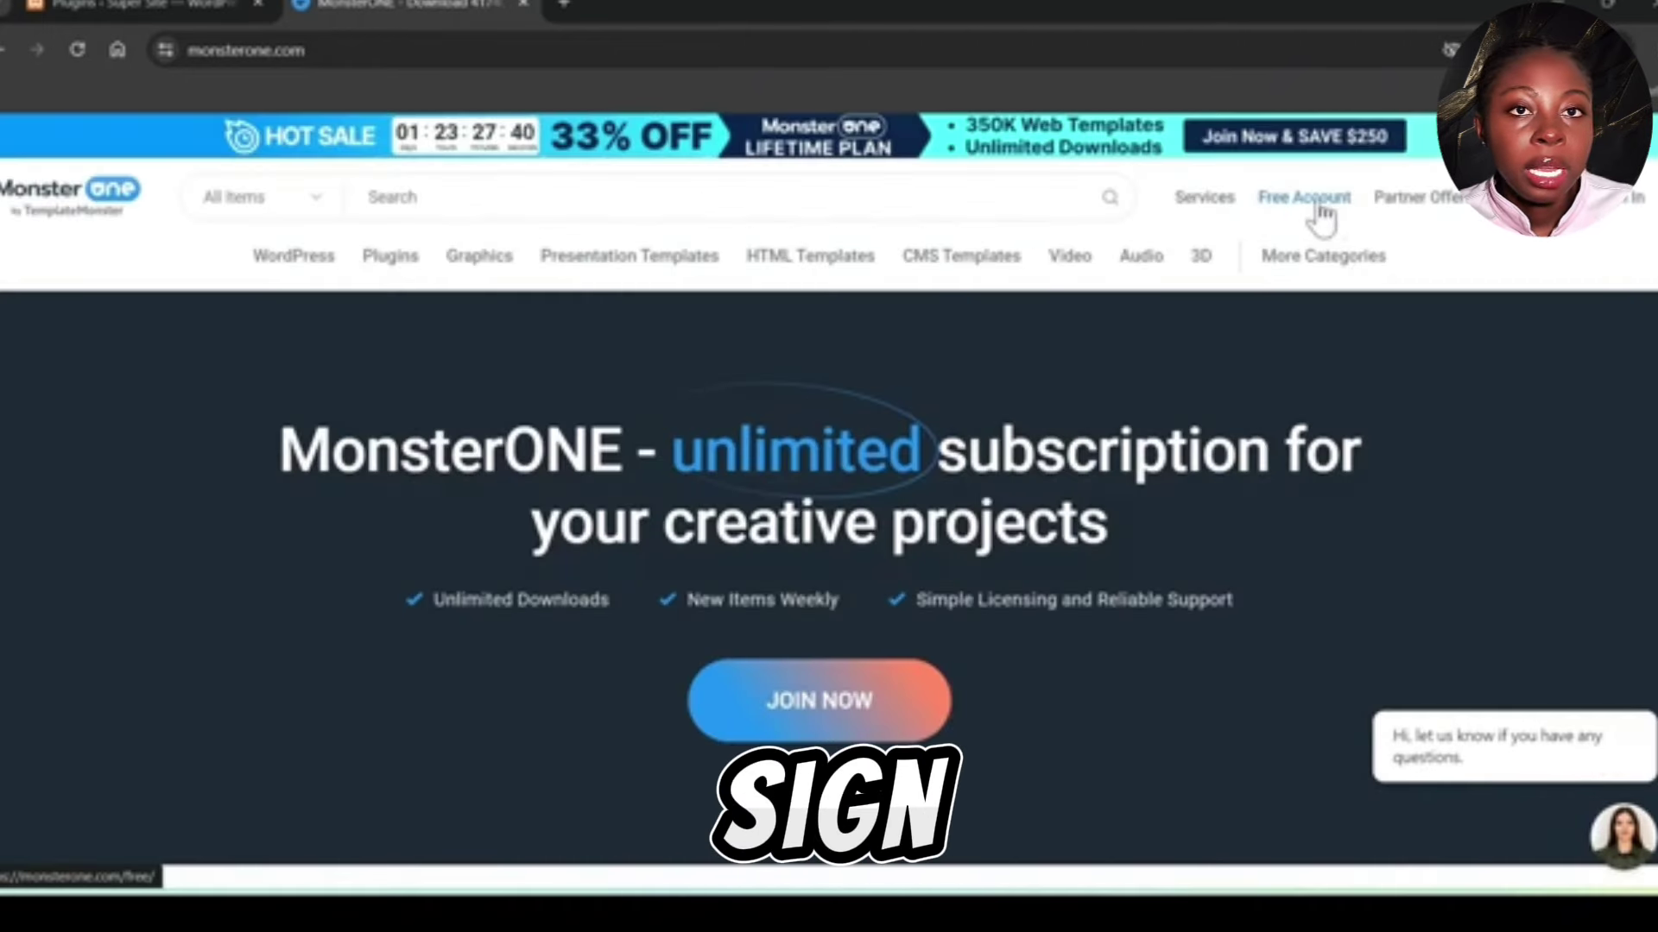
left_click(1314, 202)
left_click(819, 619)
key("Tab")
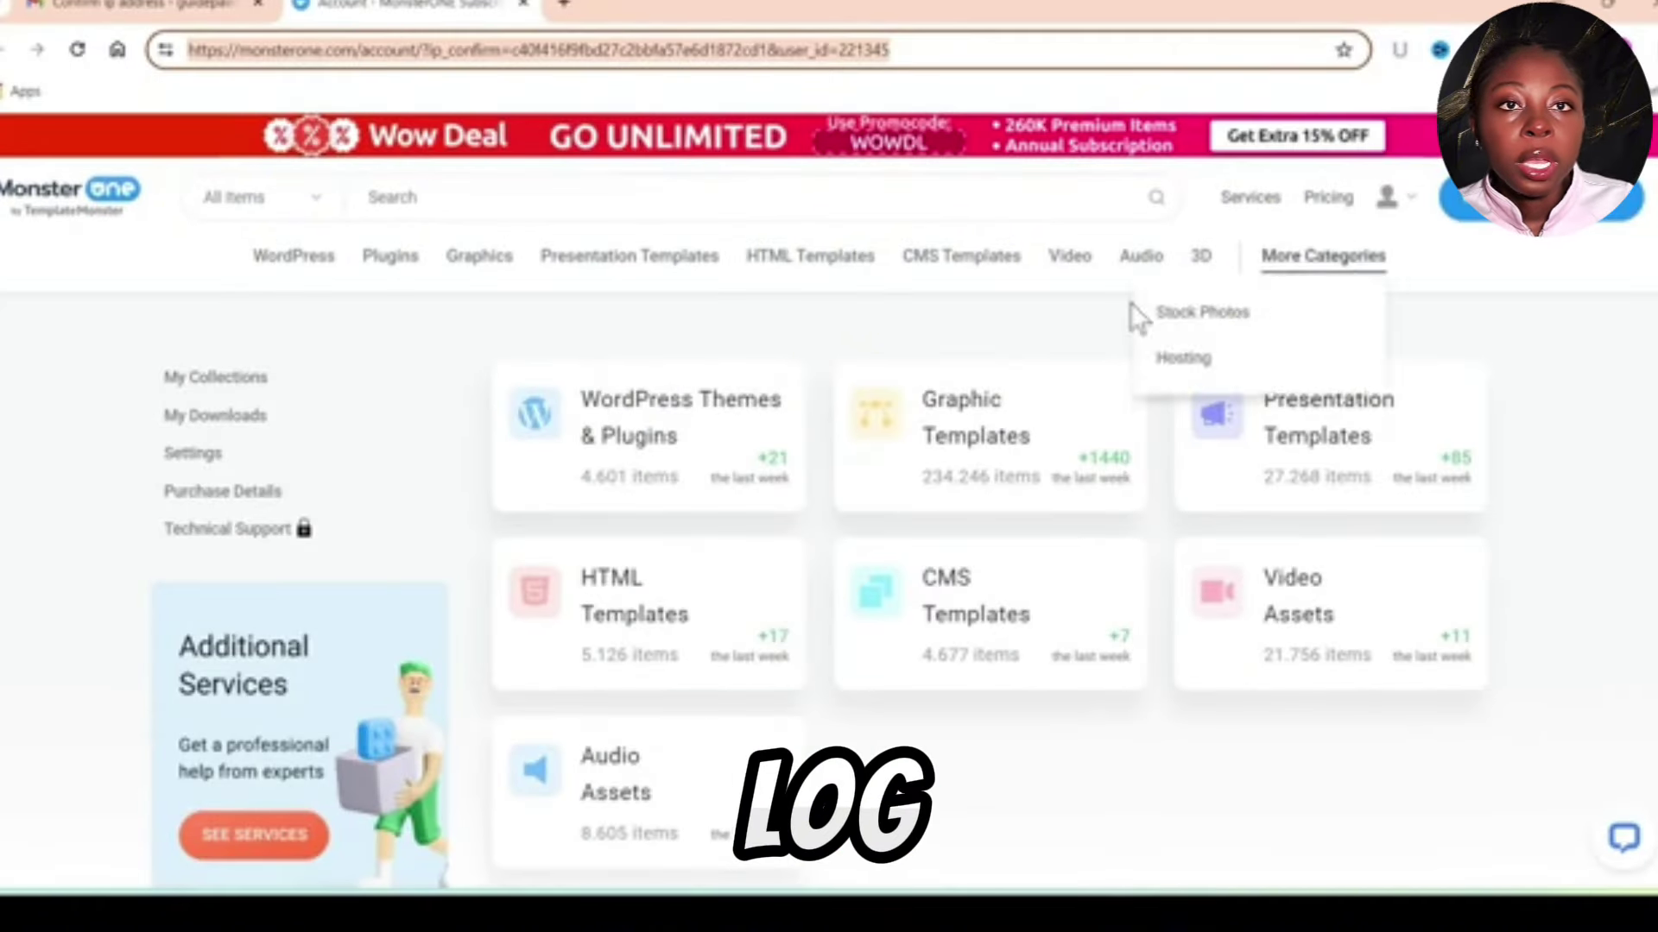
scroll(841, 553, "down", 10)
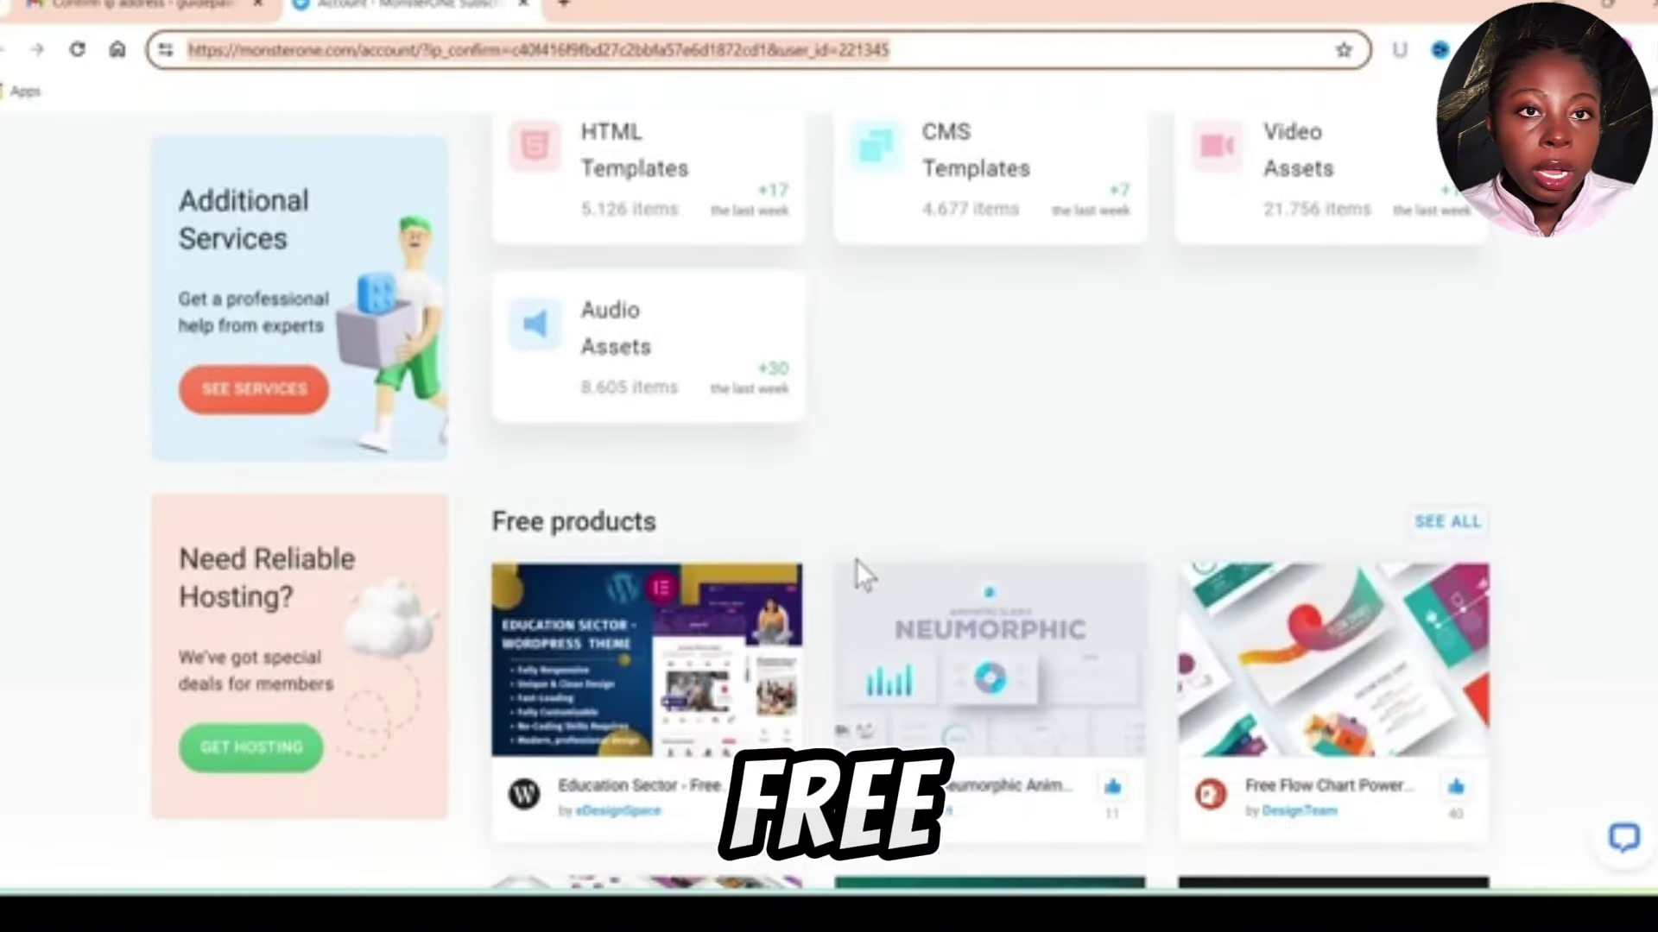
scroll(890, 544, "up", 5)
scroll(899, 525, "up", 5)
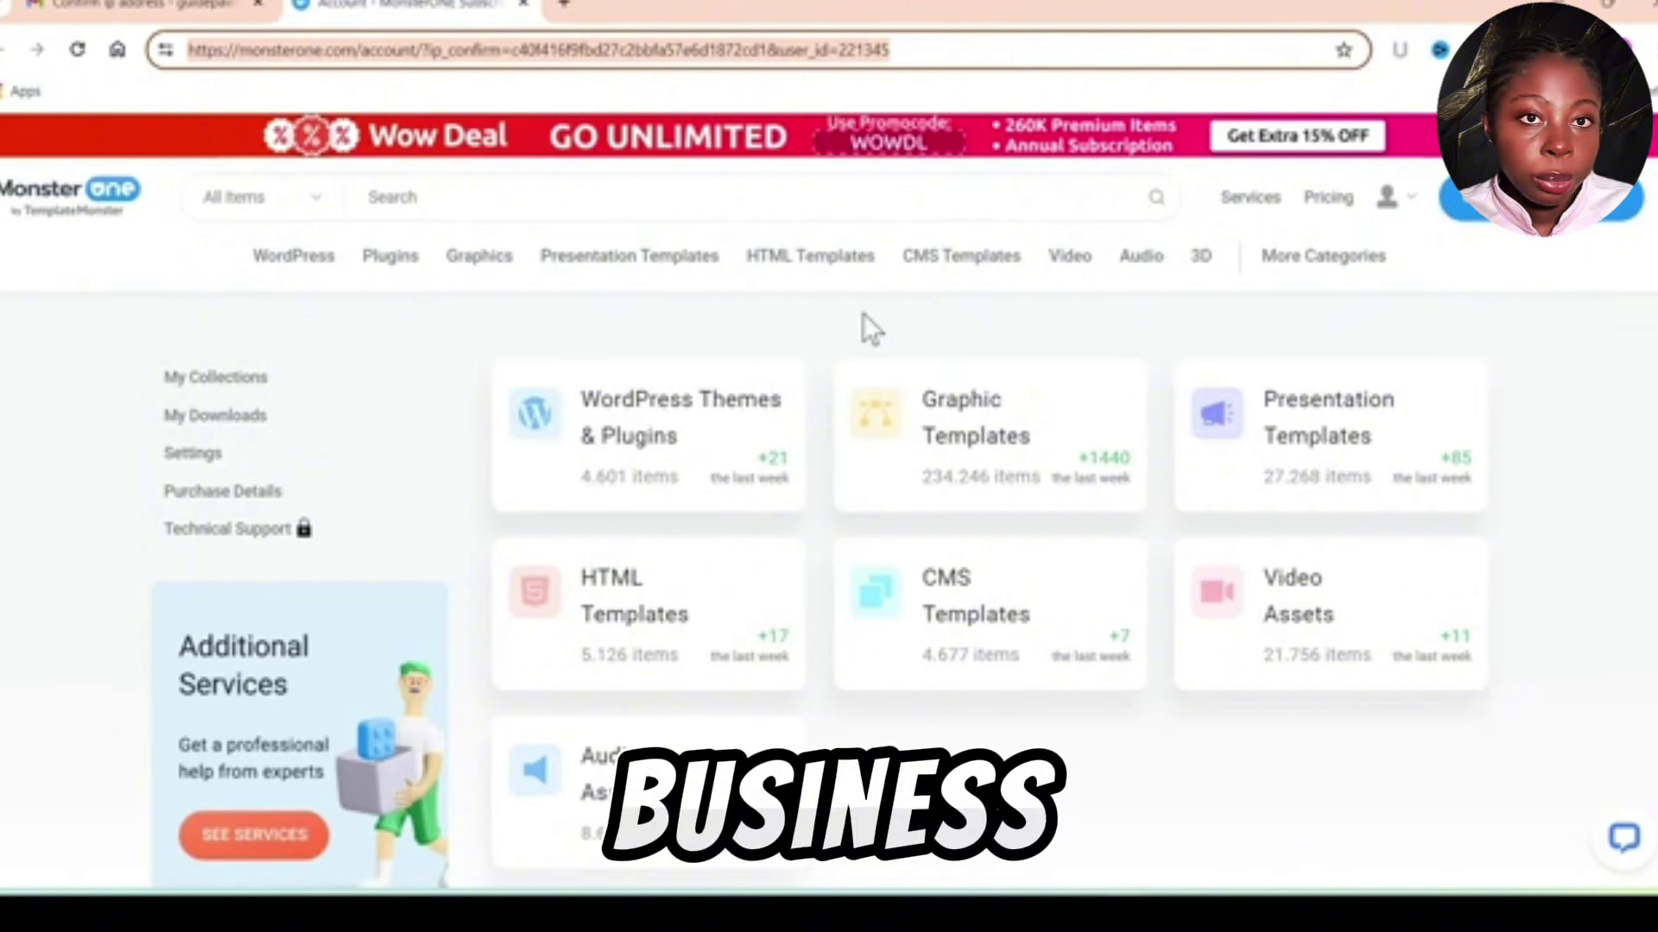
Step: Go to WordPress > WordPress Themes and filter License Items to Free
mouse_move(294, 266)
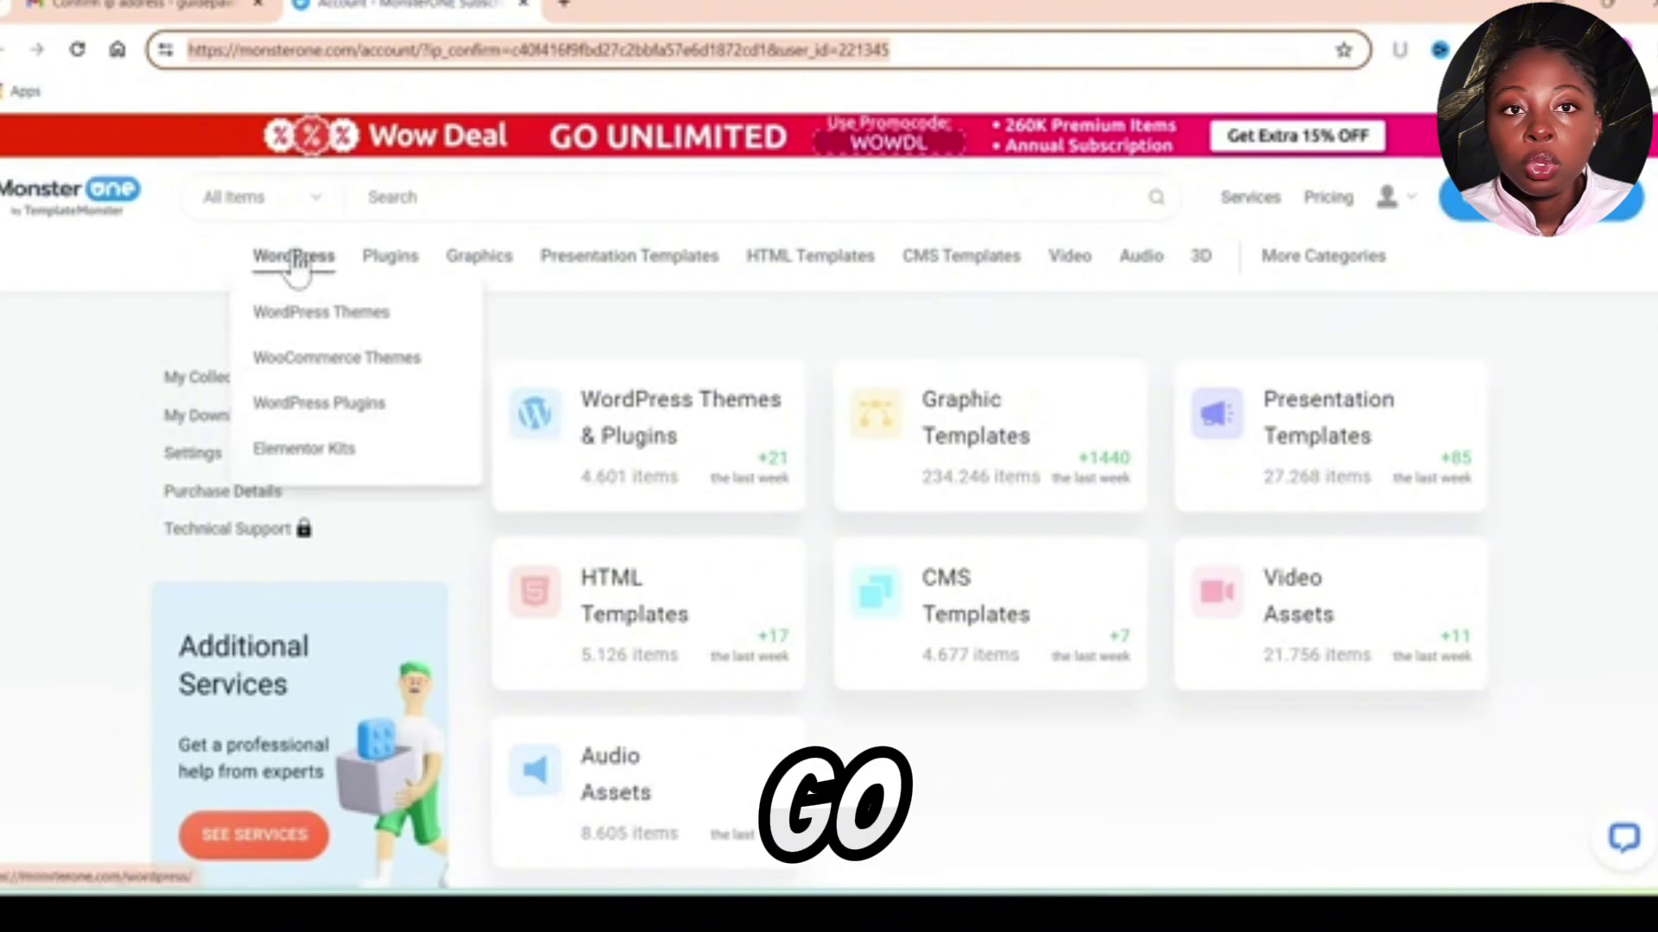
left_click(302, 312)
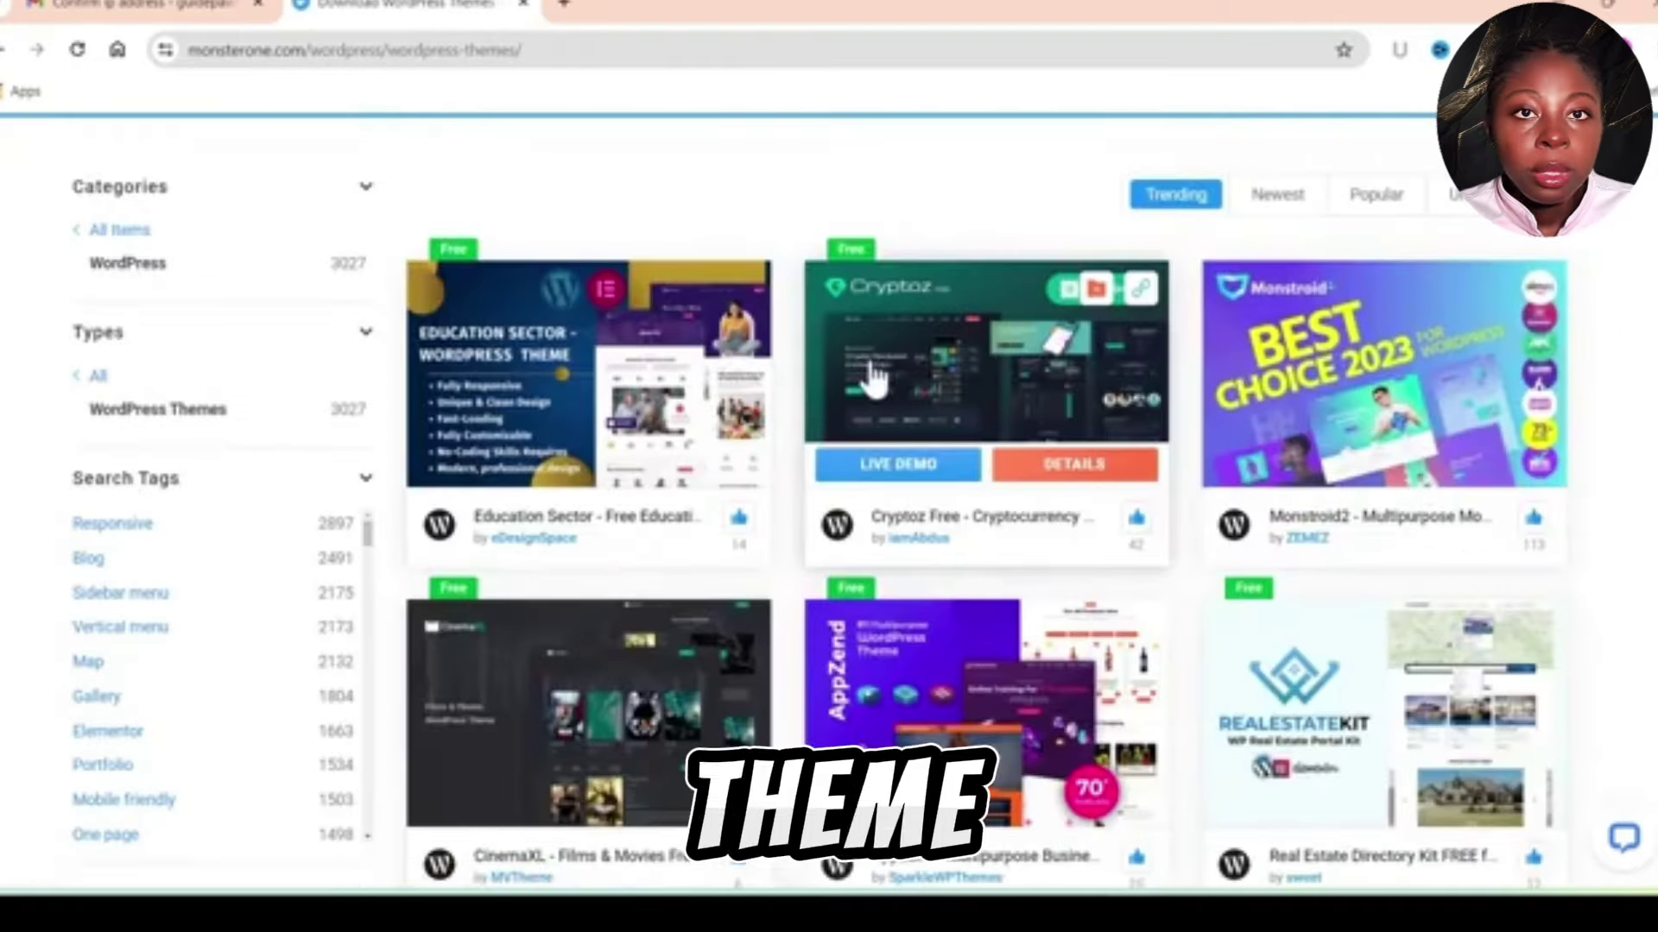
scroll(449, 474, "down", 3)
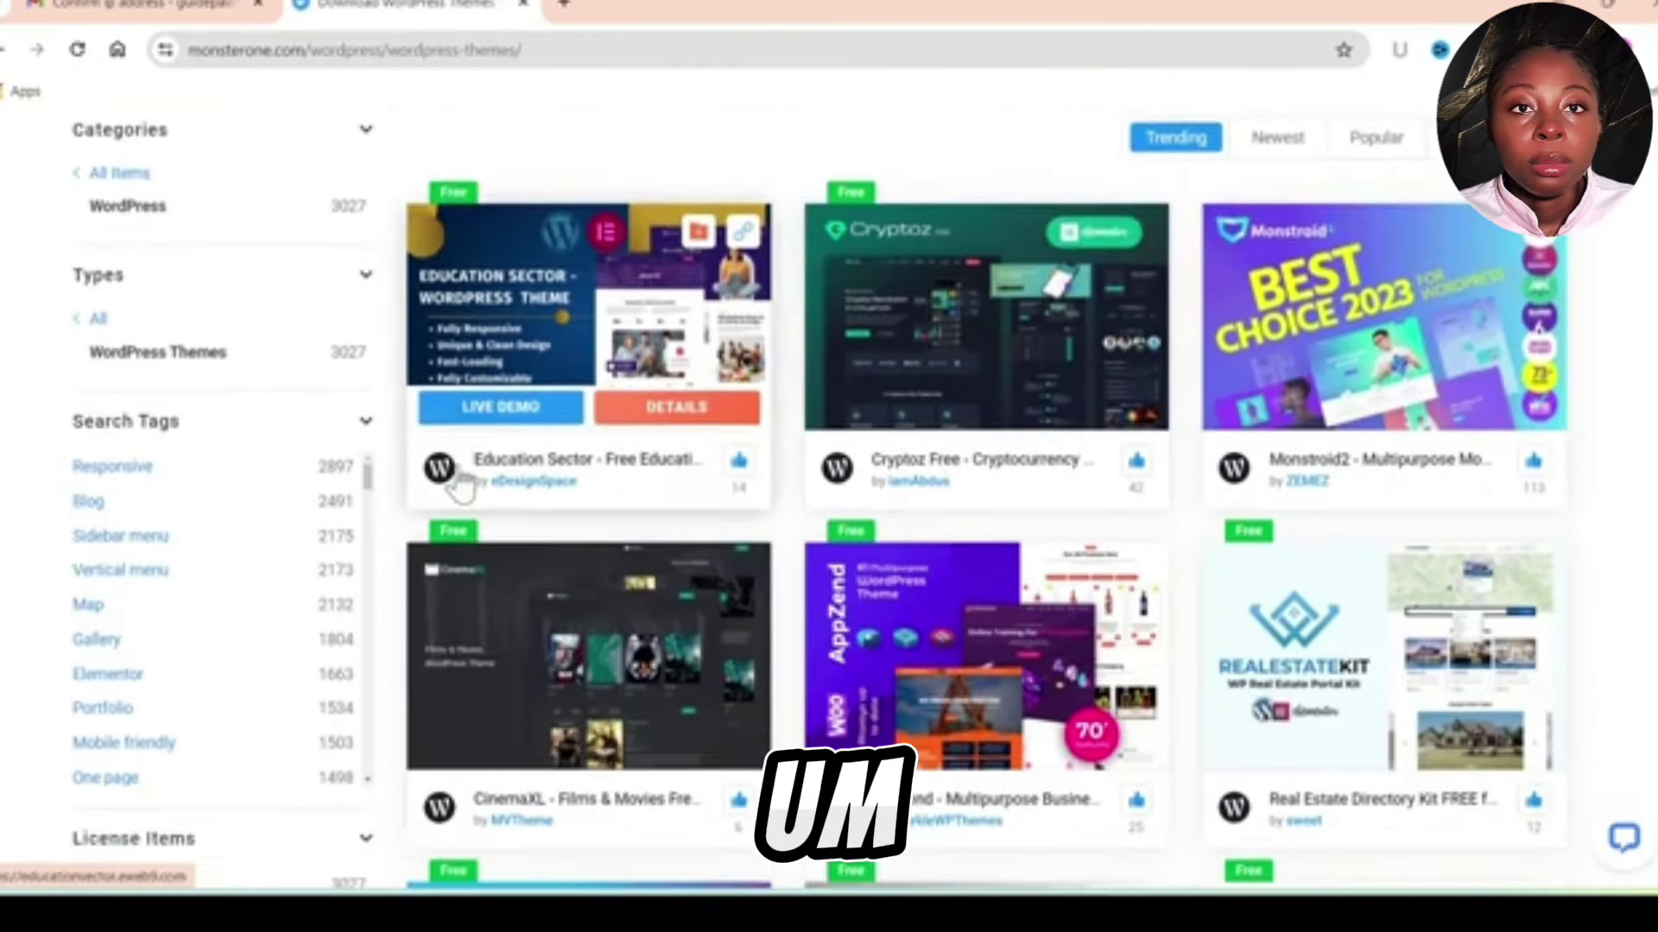
scroll(677, 440, "down", 1)
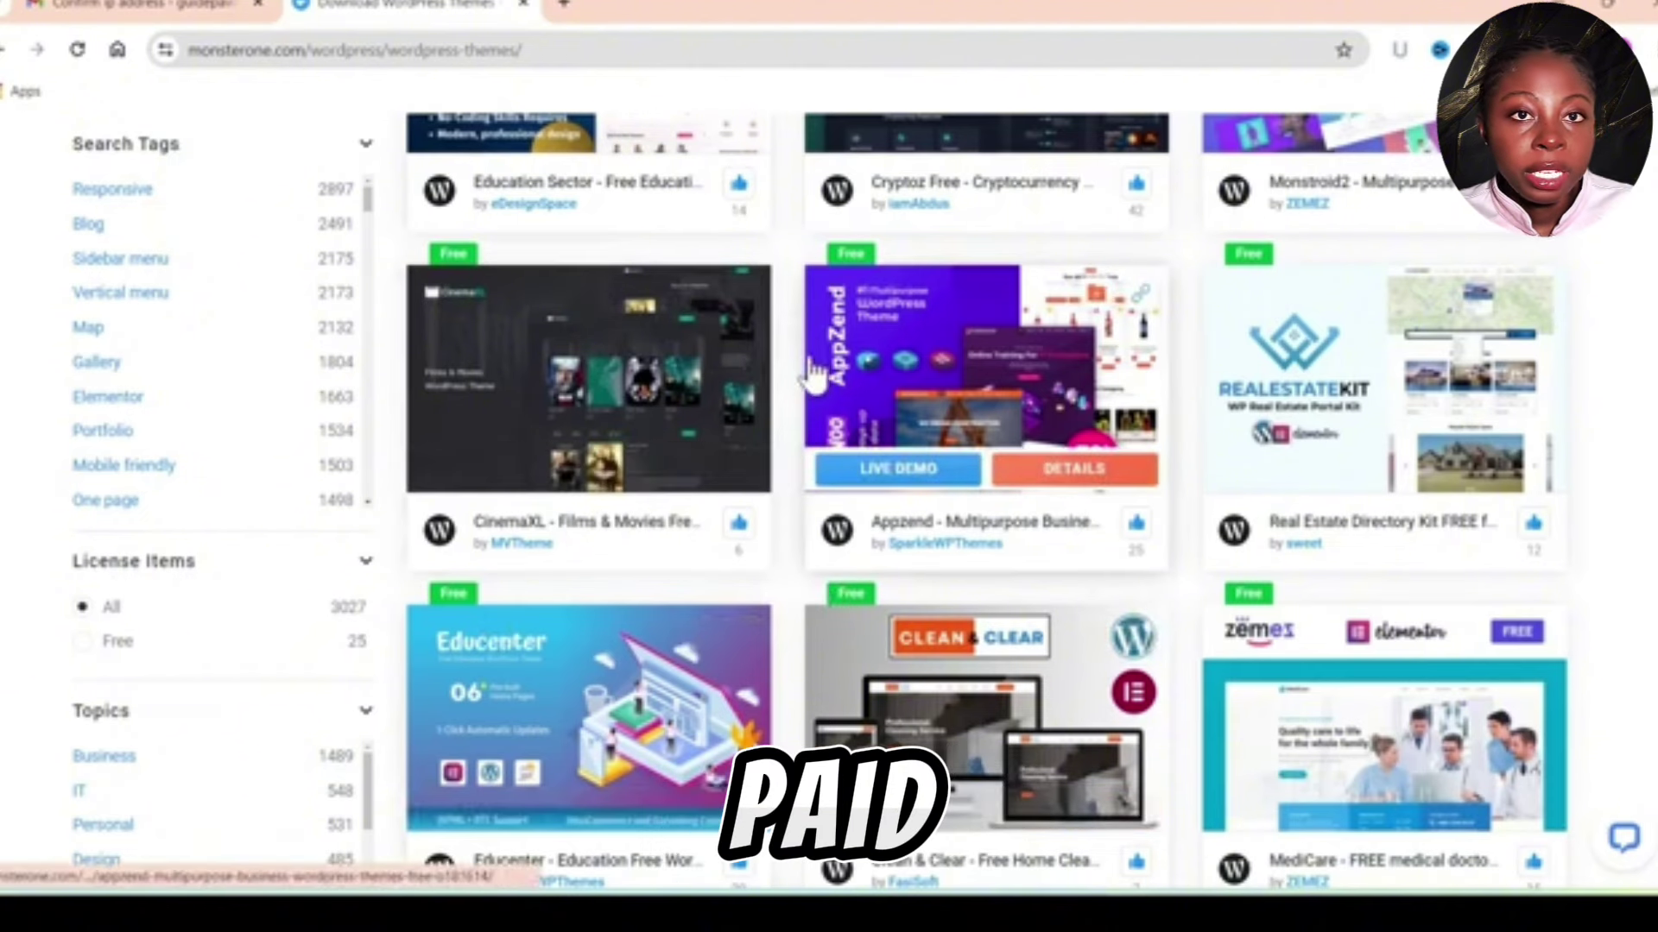
left_click(83, 642)
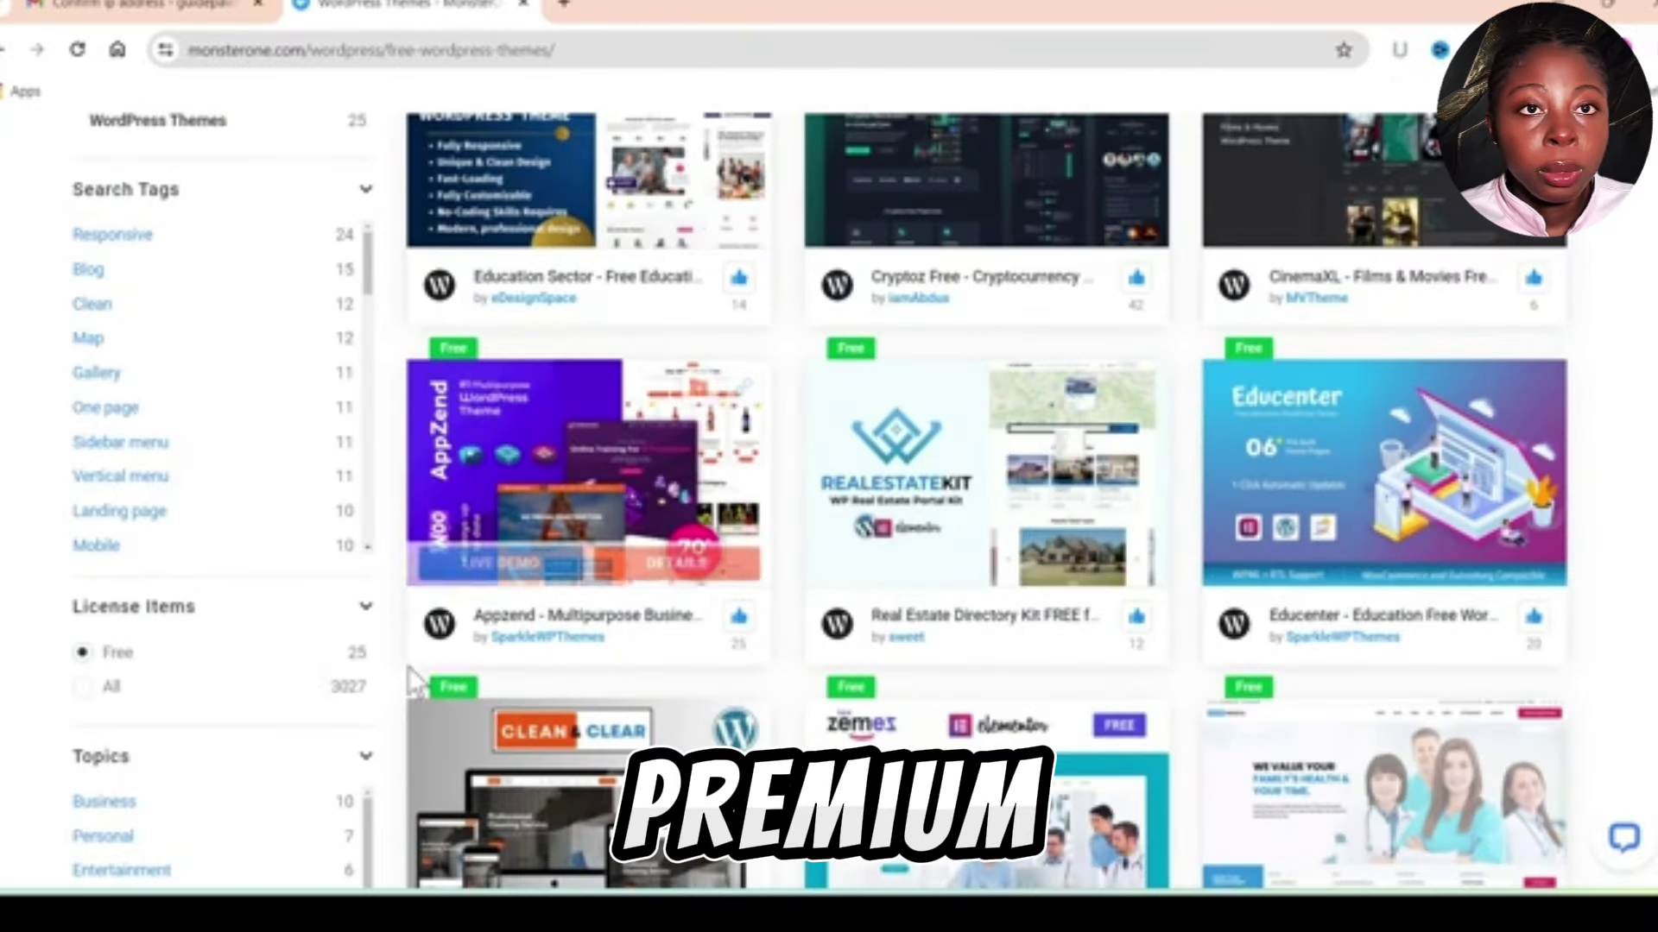
Step: Open the Clean & Clear - Free Home Cleaning WordPress Theme detail page
mouse_move(1368, 518)
scroll(1369, 518, "up", 4)
scroll(1461, 555, "down", 8)
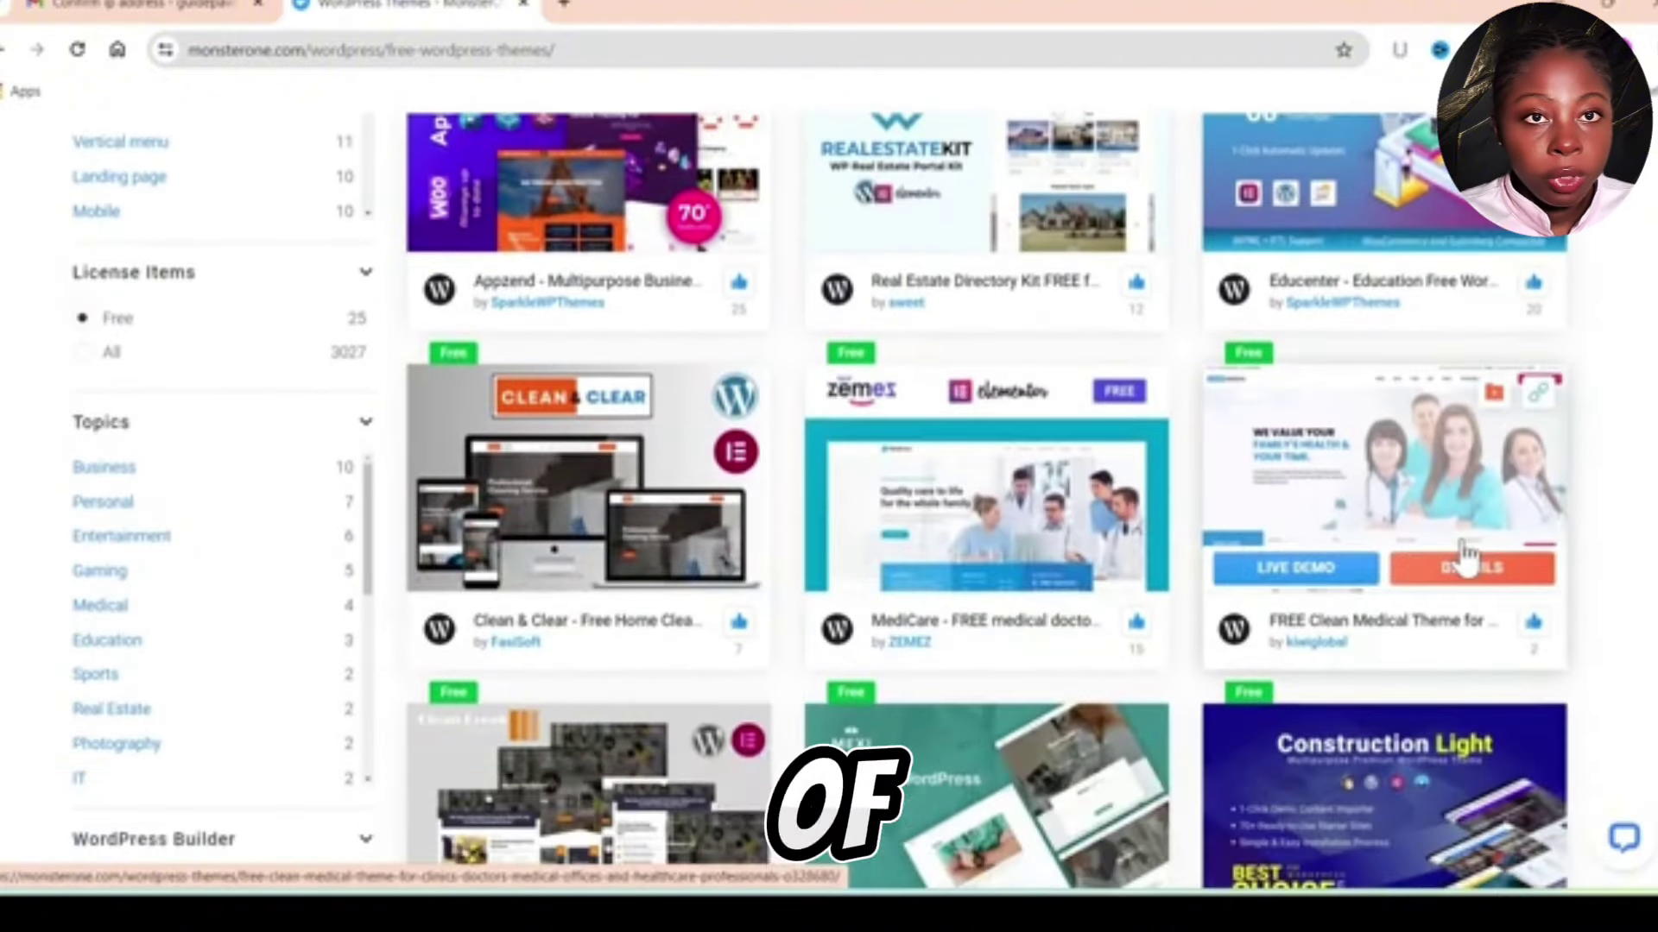
mouse_move(540, 552)
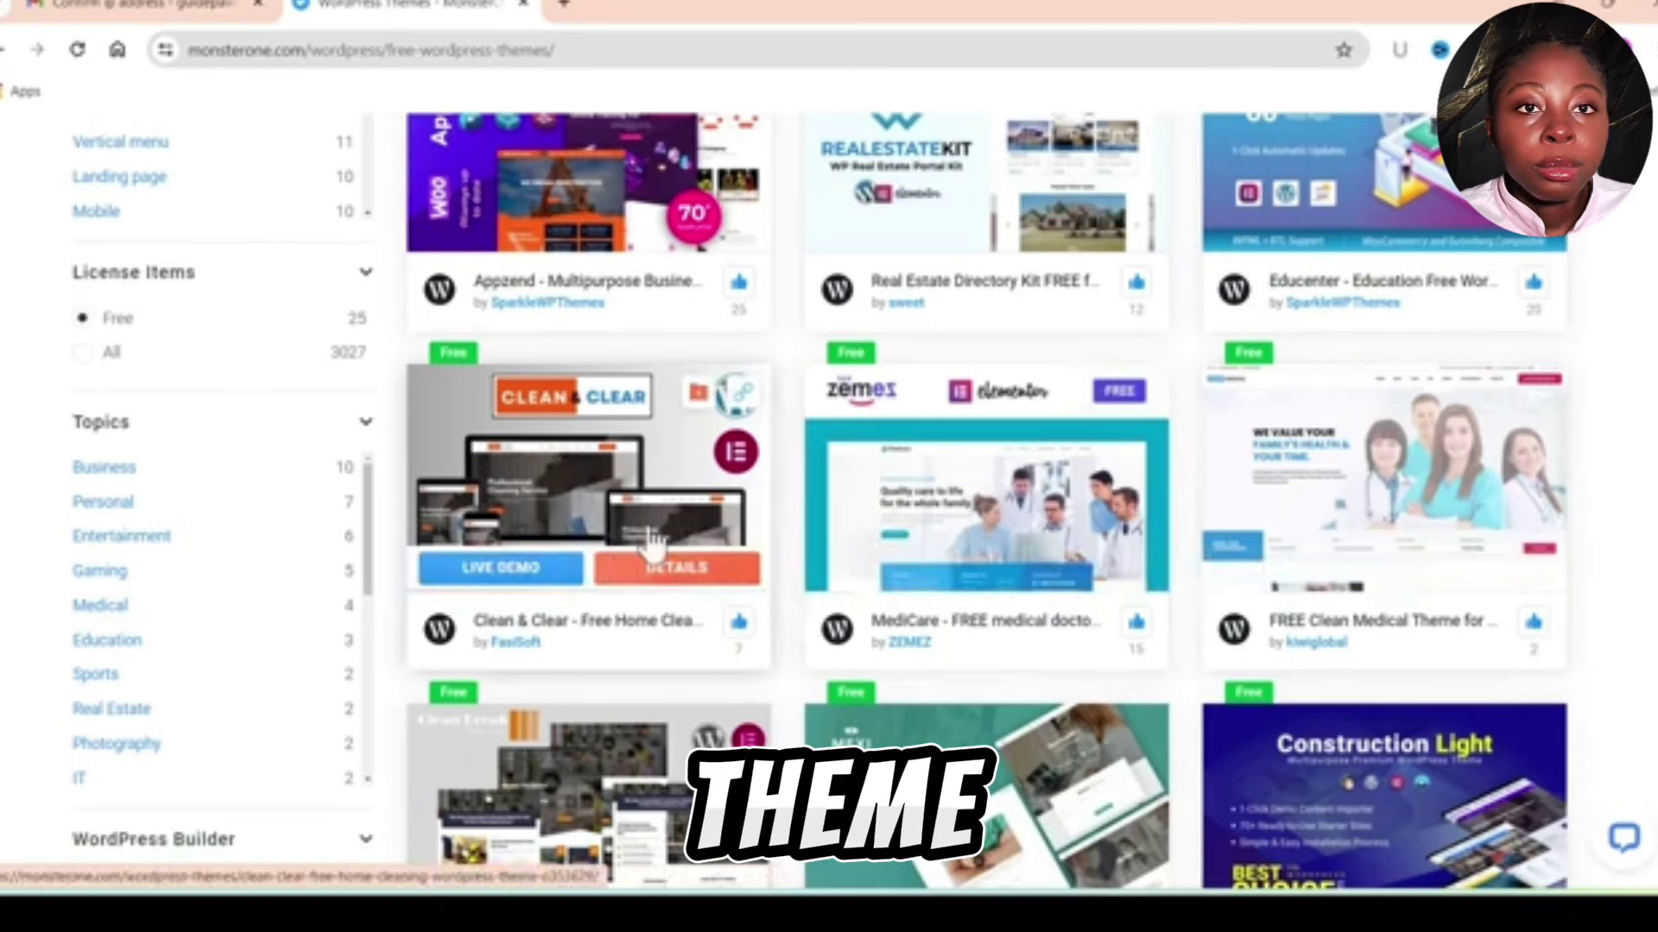
left_click(633, 521)
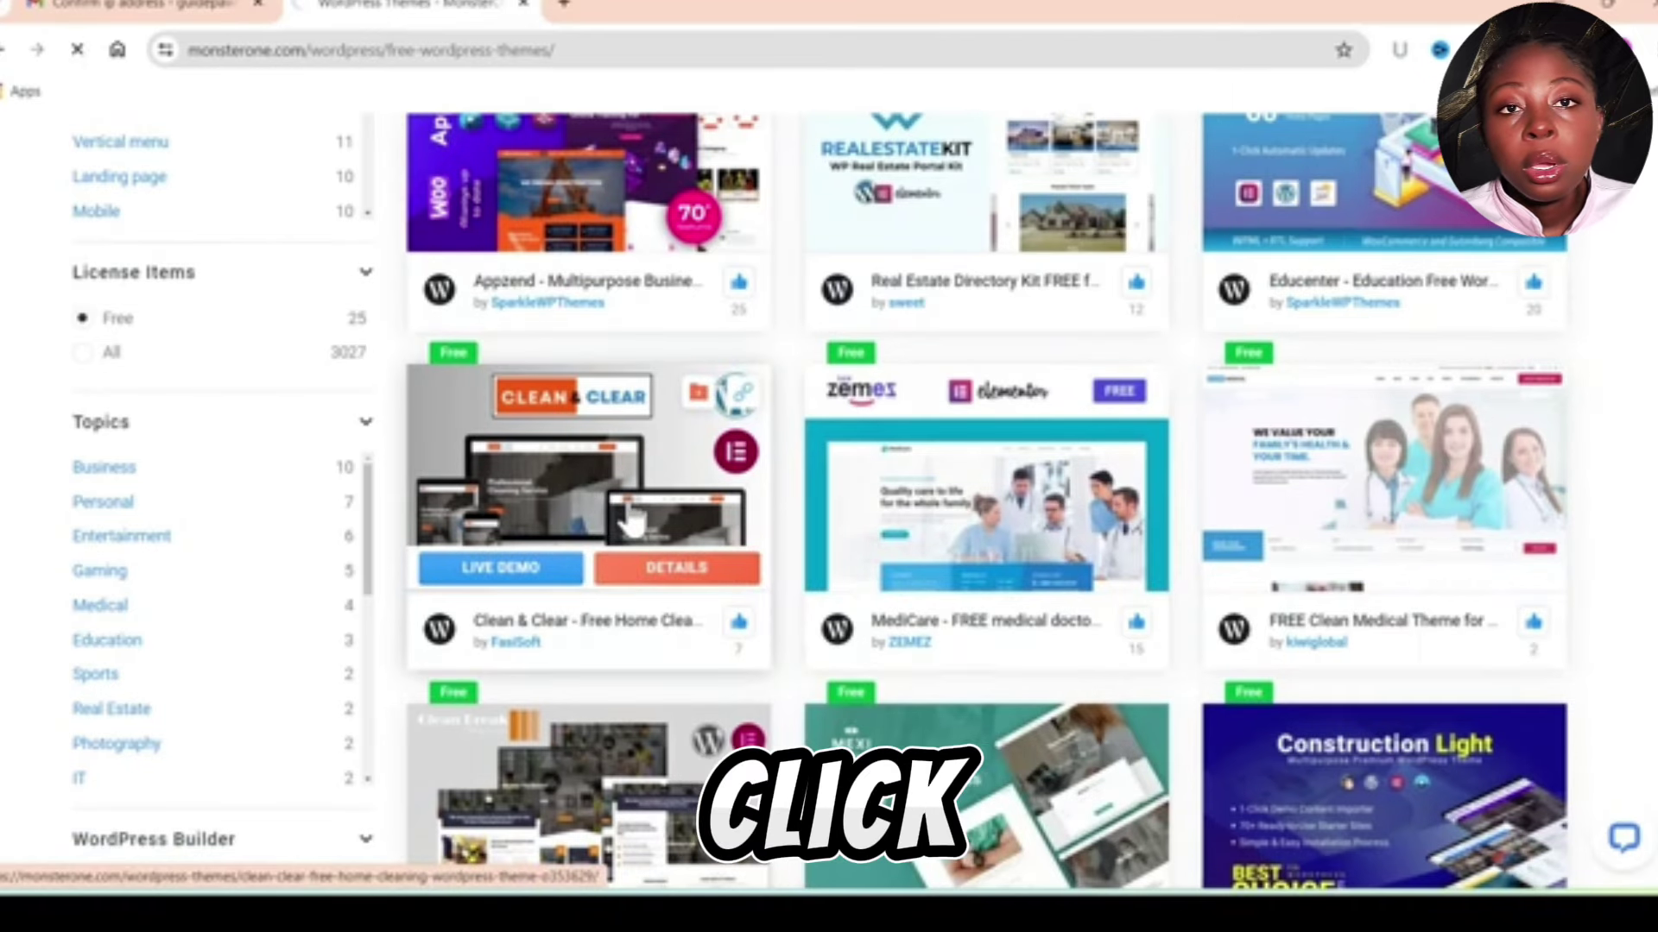
scroll(629, 521, "down", 5)
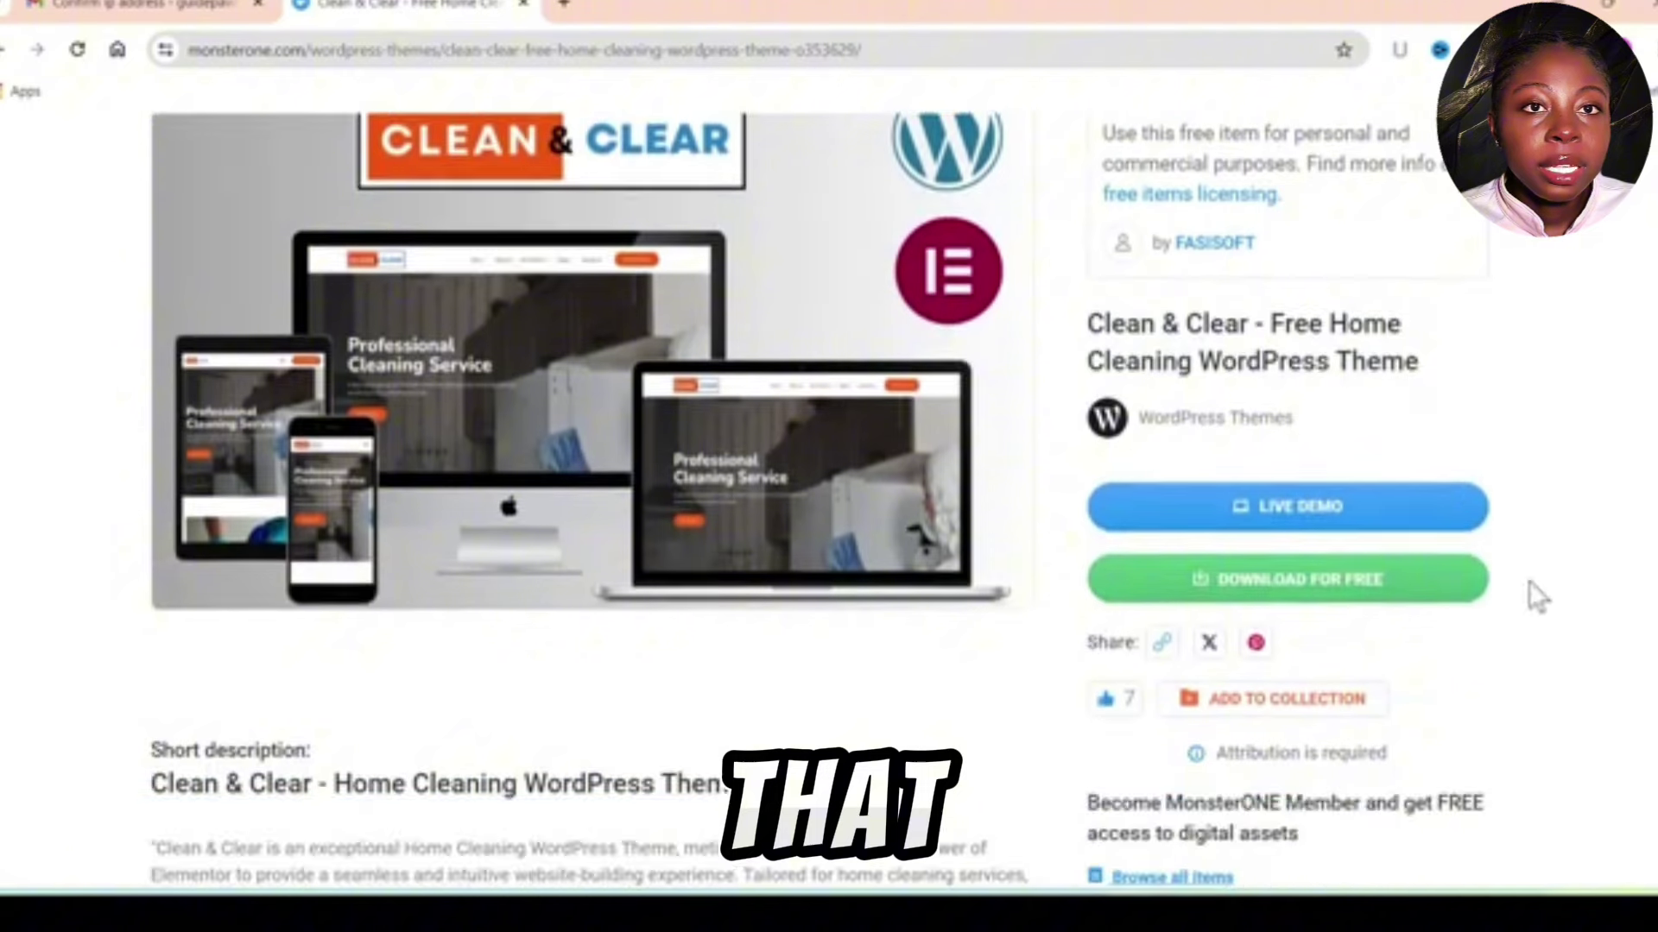
Step: Download the Clean & Clear theme free and show 385925.zip in the Downloads folder
left_click(1377, 594)
left_click(981, 677)
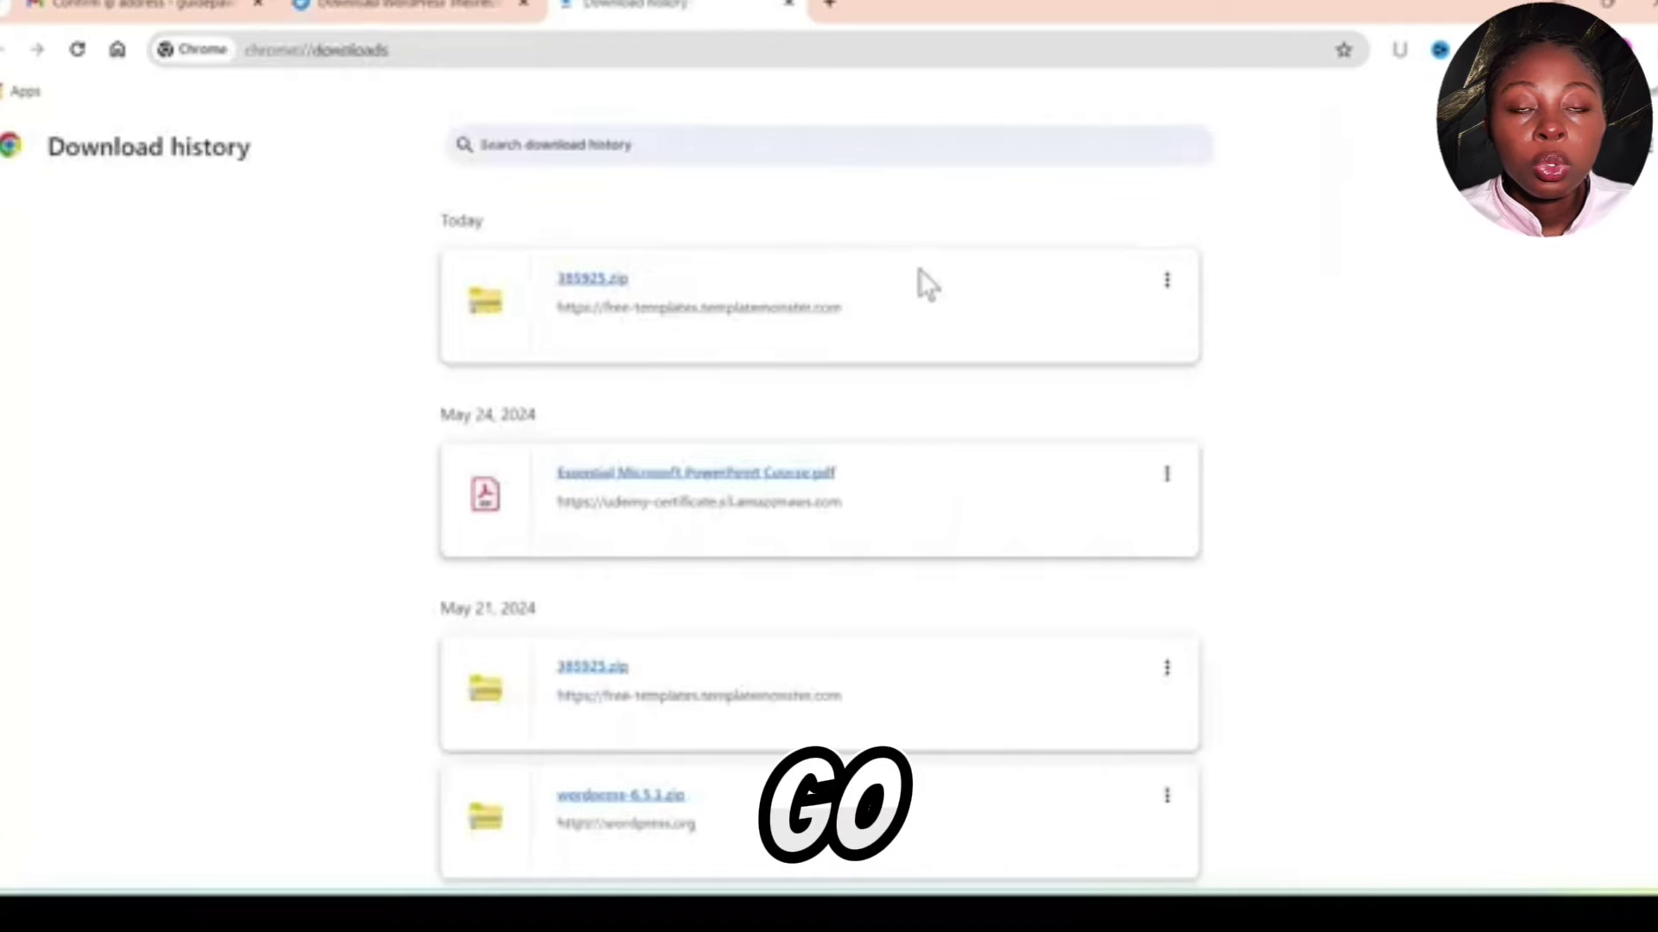
left_click(1165, 285)
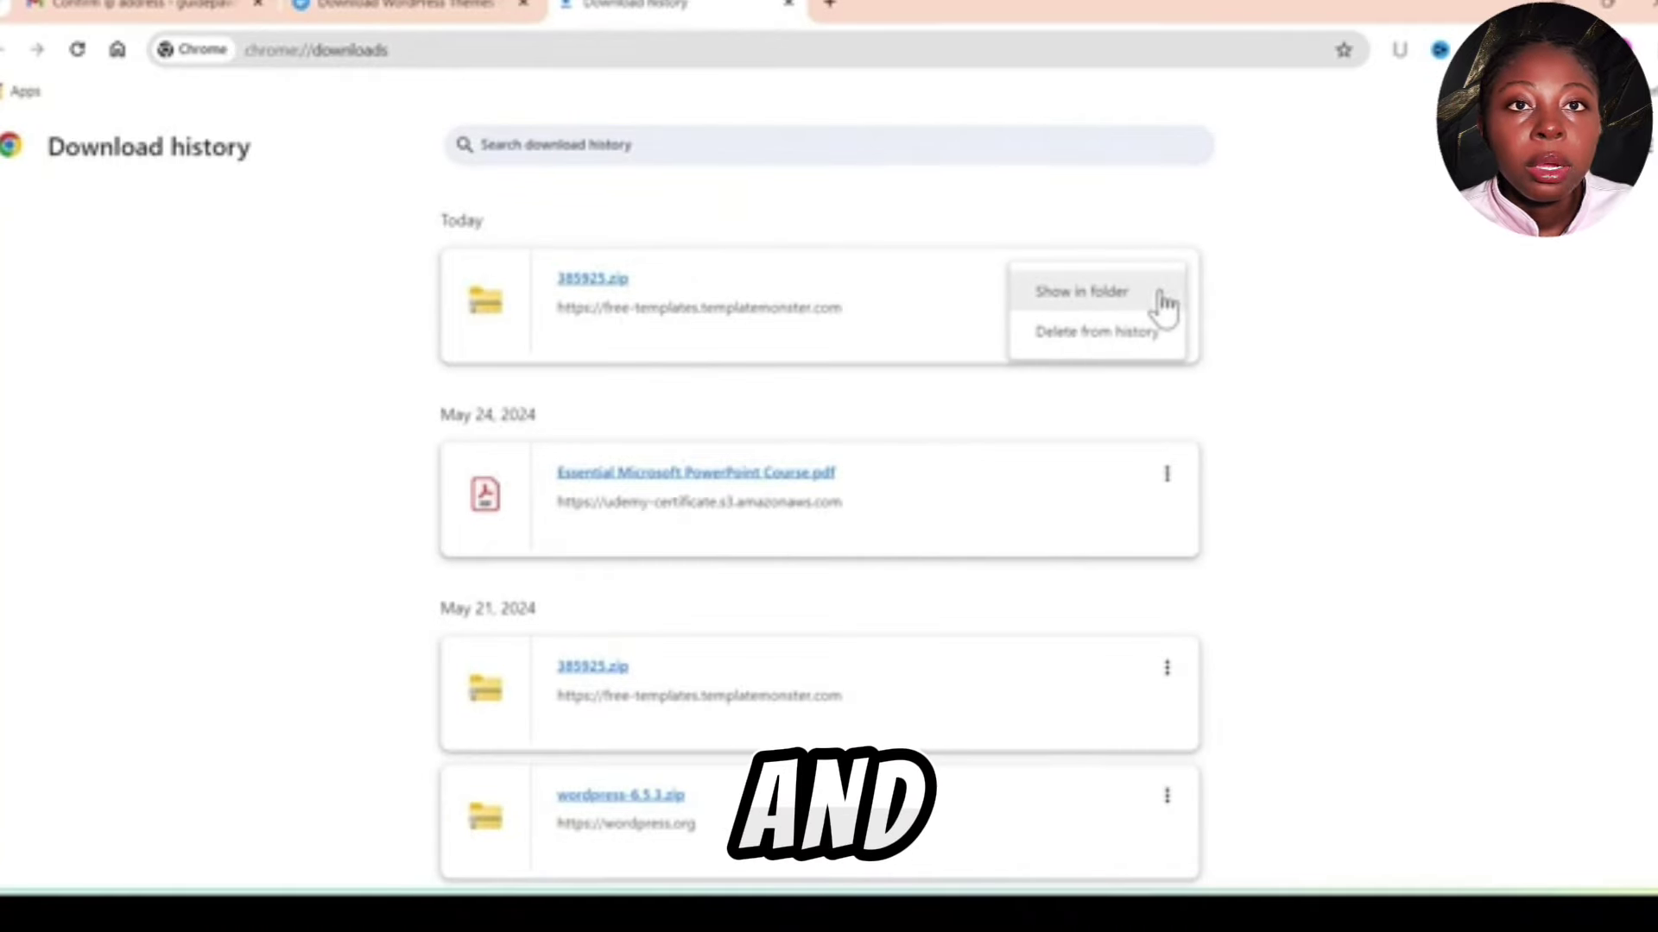
left_click(1096, 296)
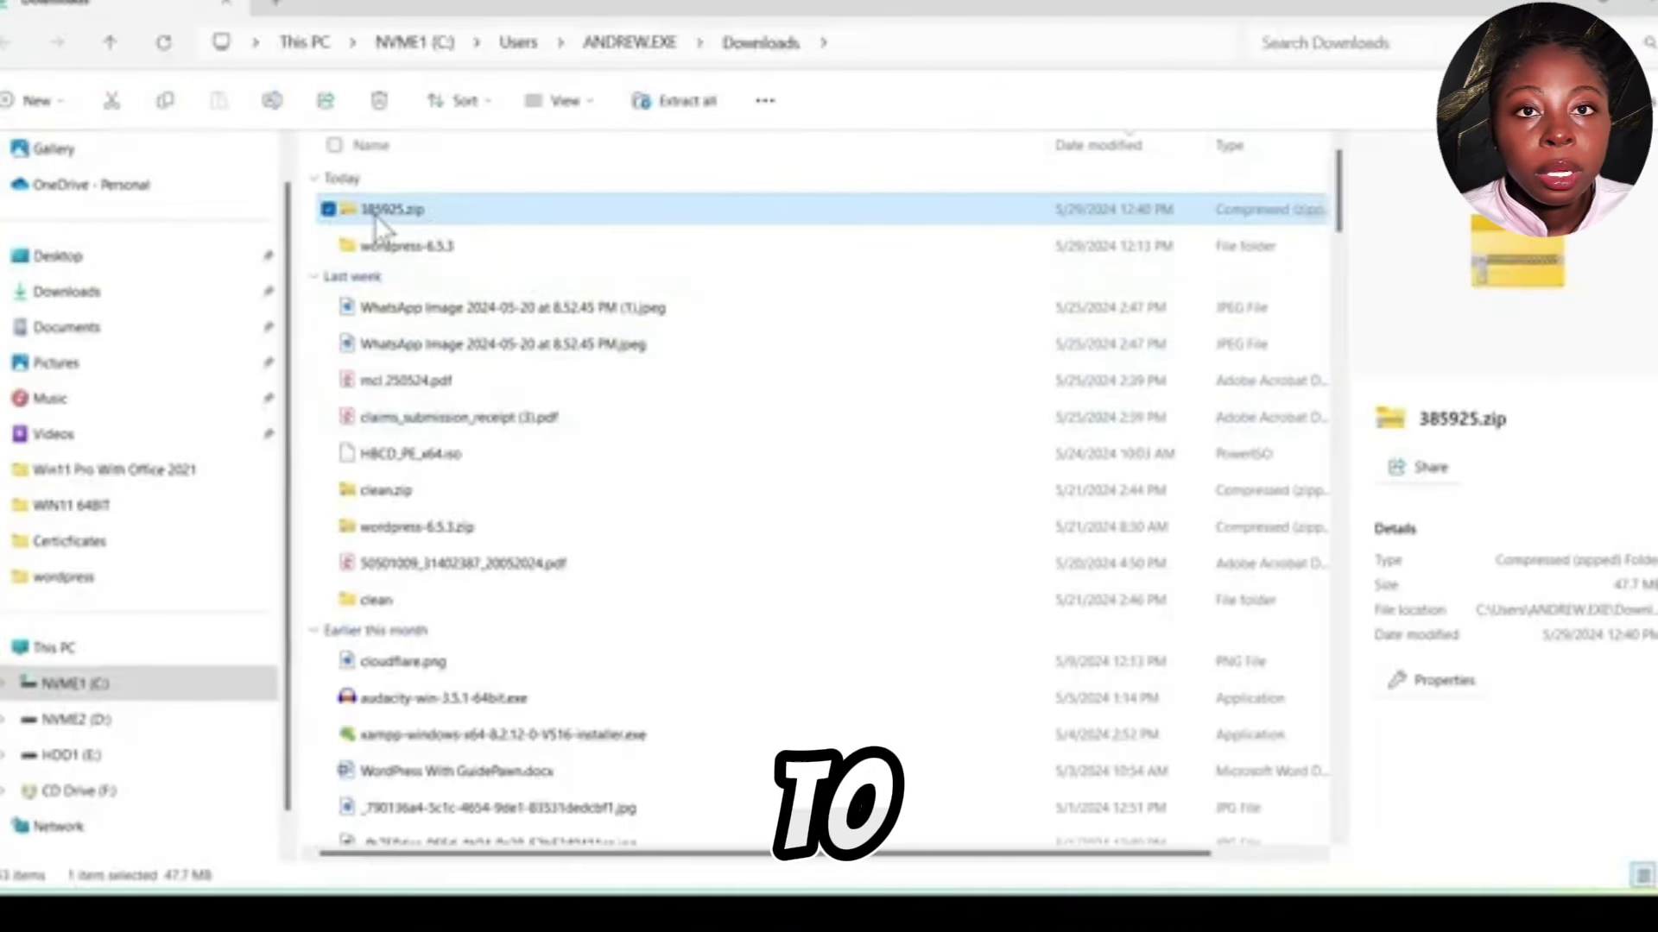
Step: Extract 385925.zip to the suggested folder and open the Clean & Clear folder to inspect theme.wpress
right_click(428, 211)
left_click(561, 445)
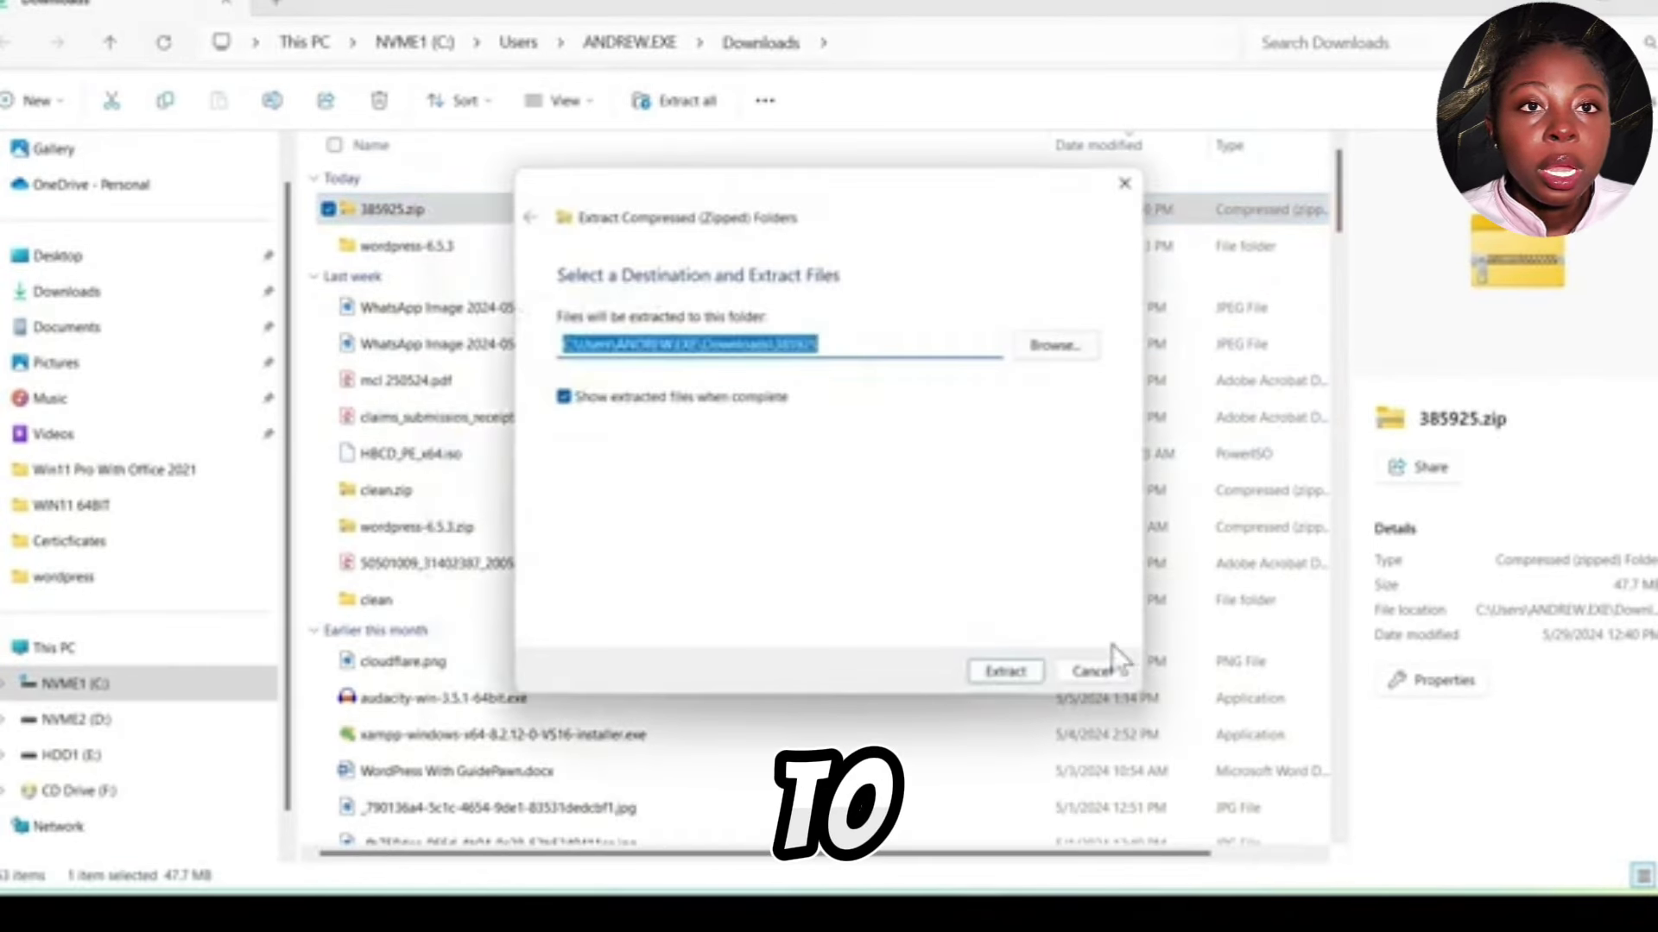
left_click(1017, 673)
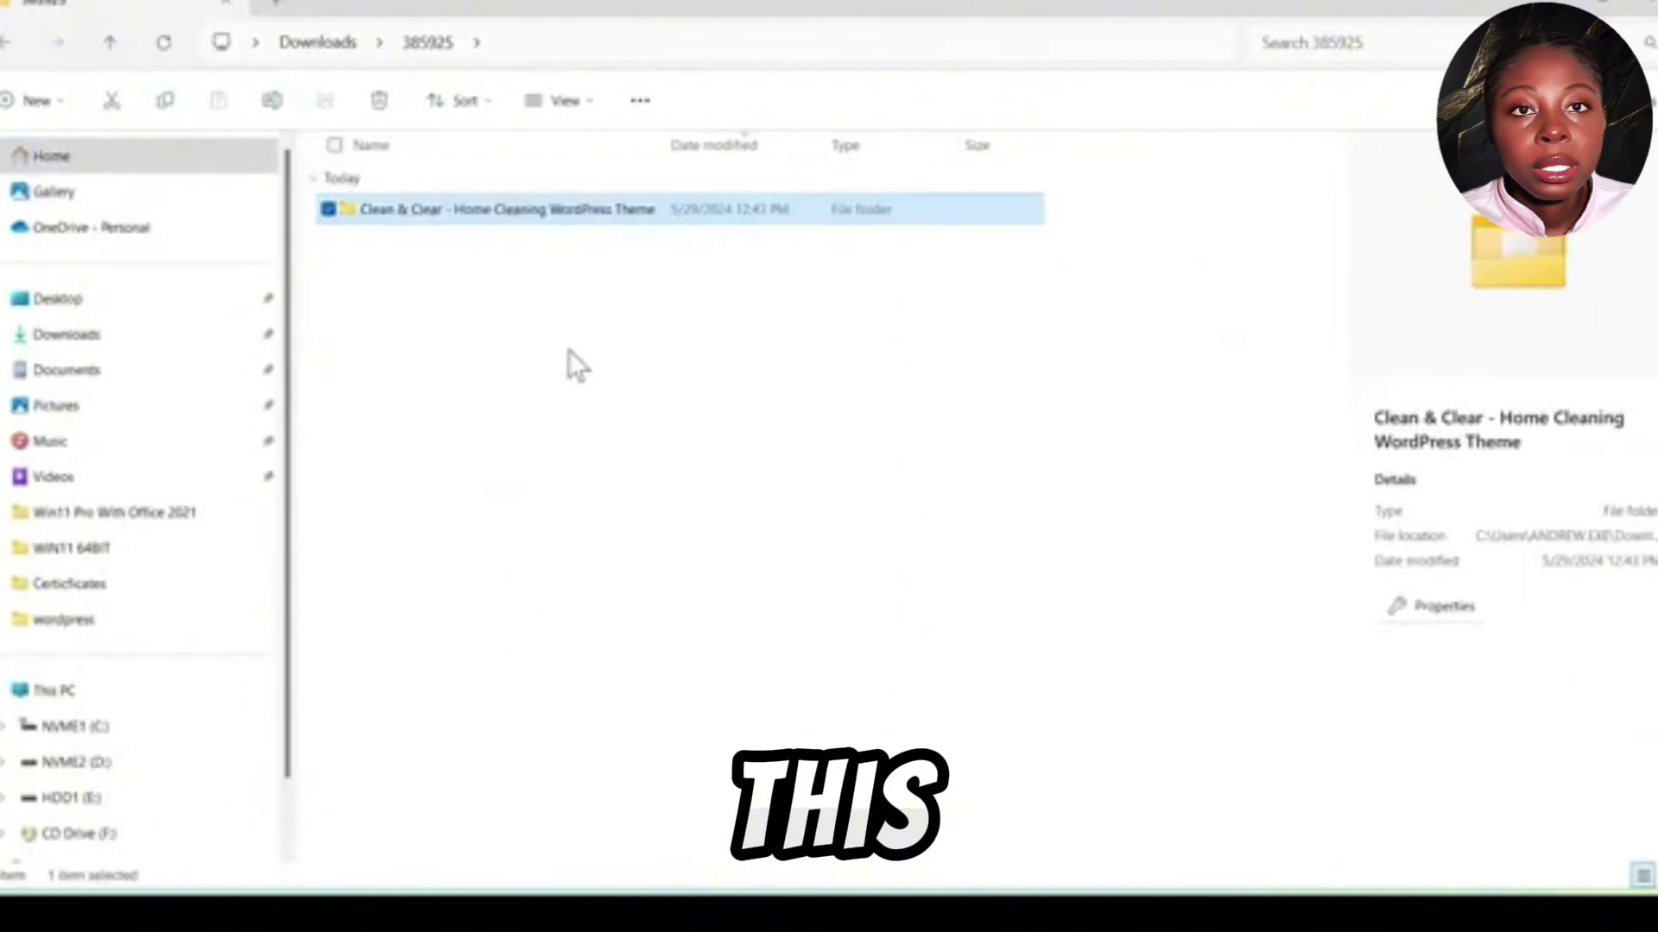
double_click(520, 214)
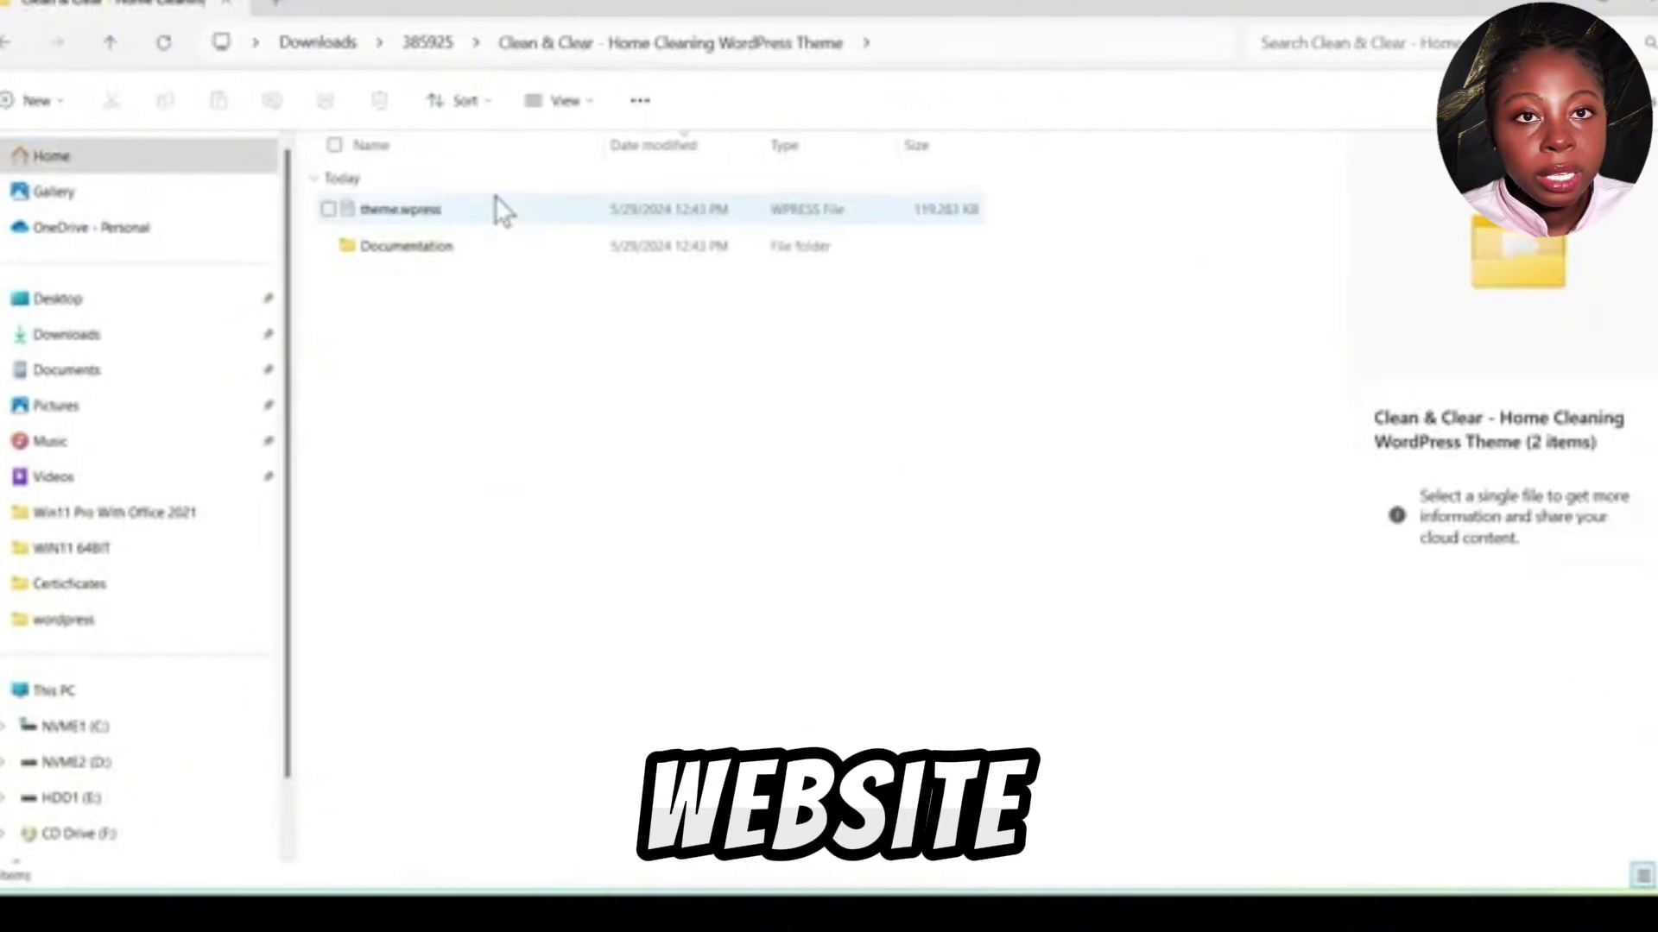
left_click(485, 209)
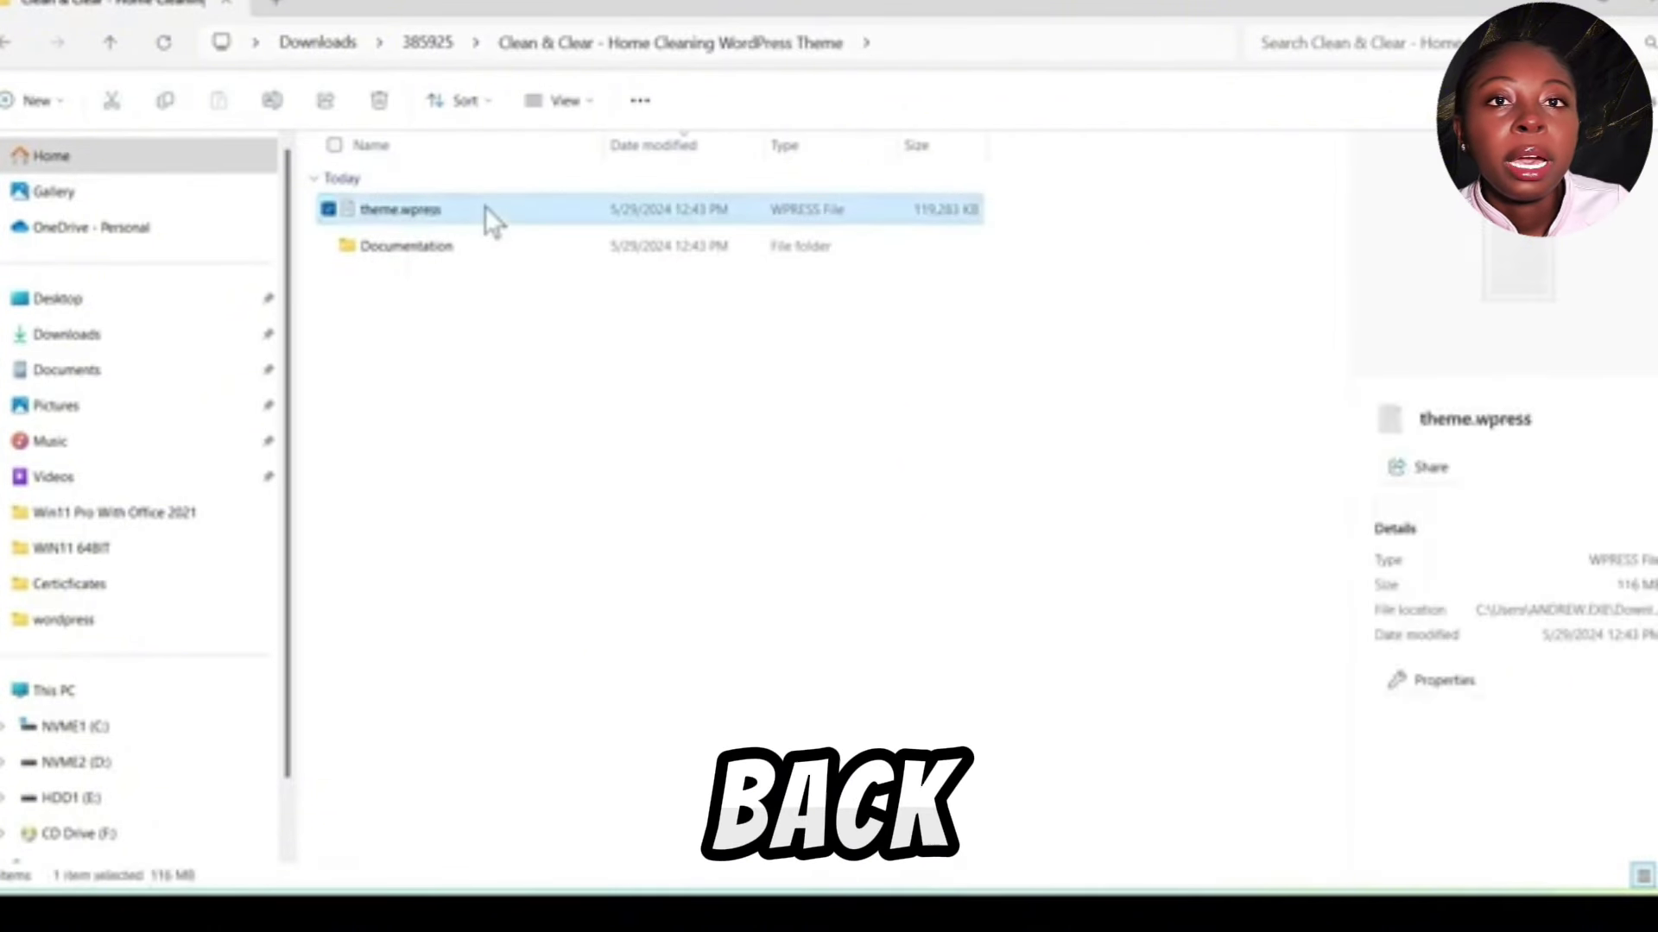
left_click(532, 365)
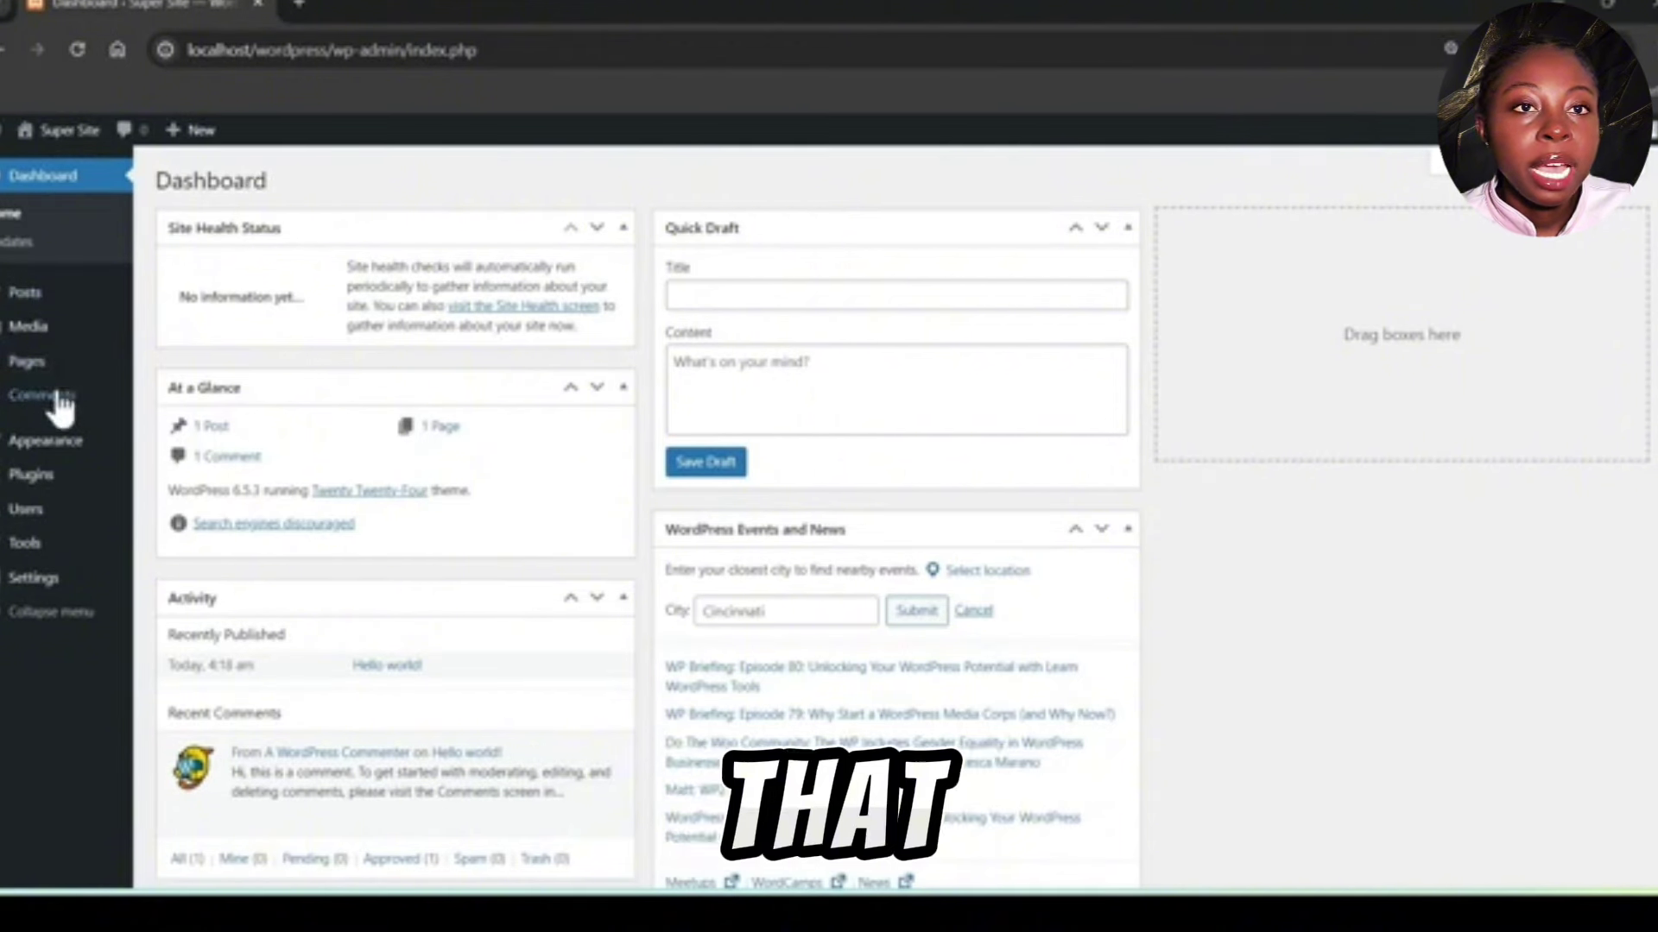
Step: Search the WordPress plugin directory for 'all in one migration'
left_click(164, 367)
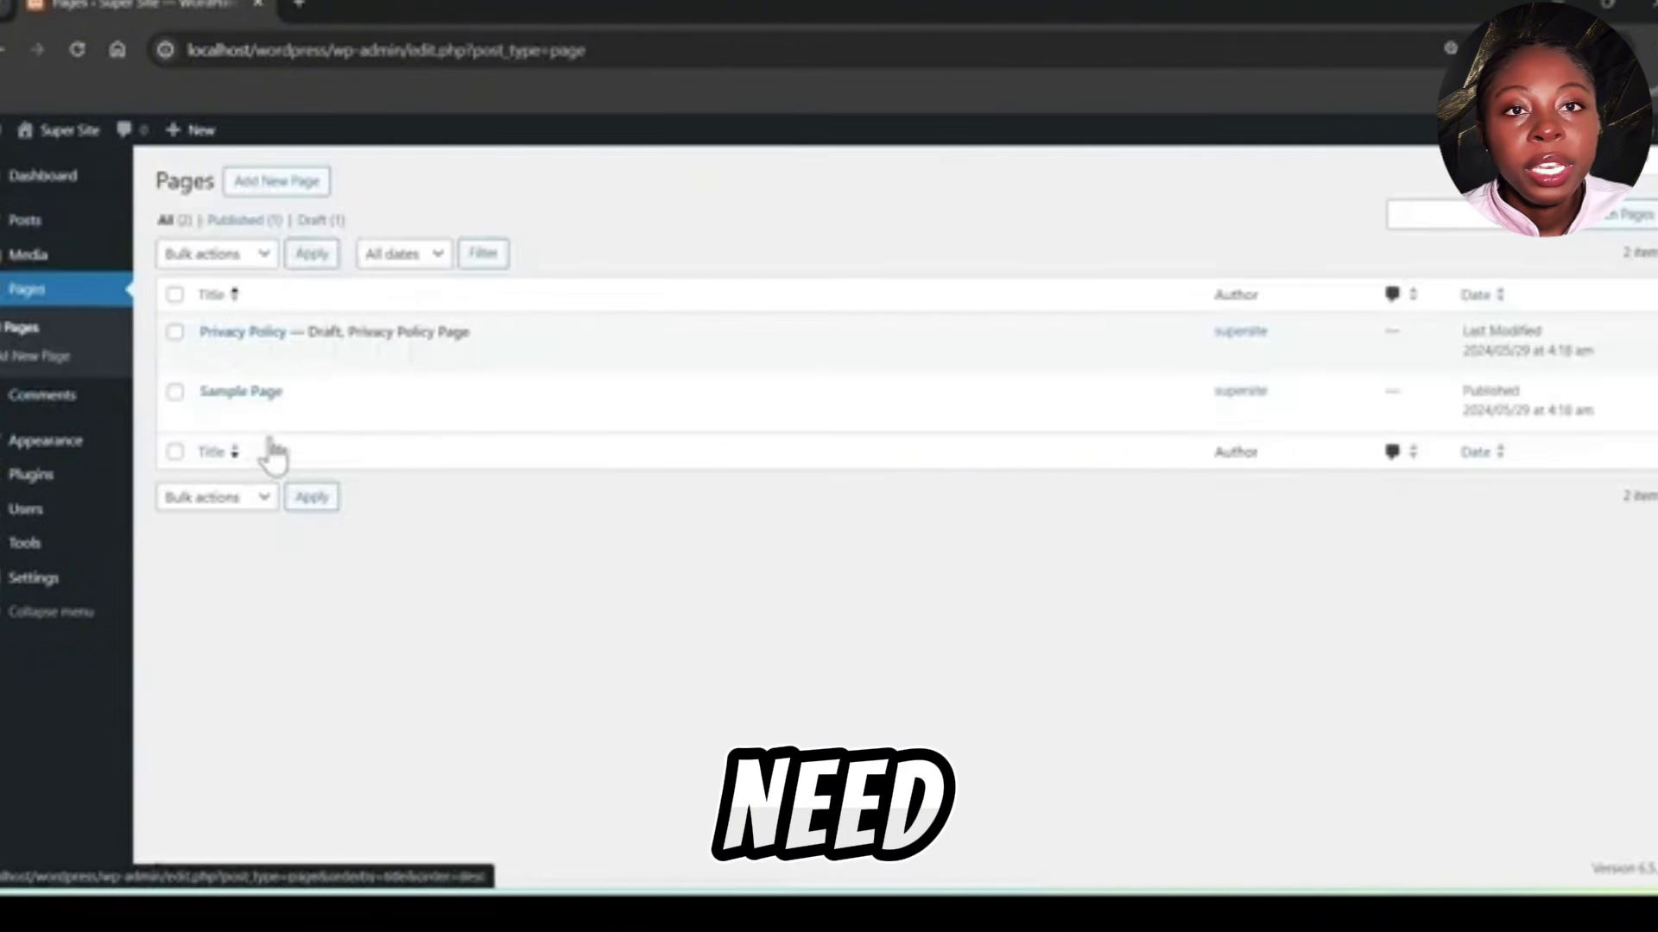
mouse_move(43, 176)
left_click(185, 182)
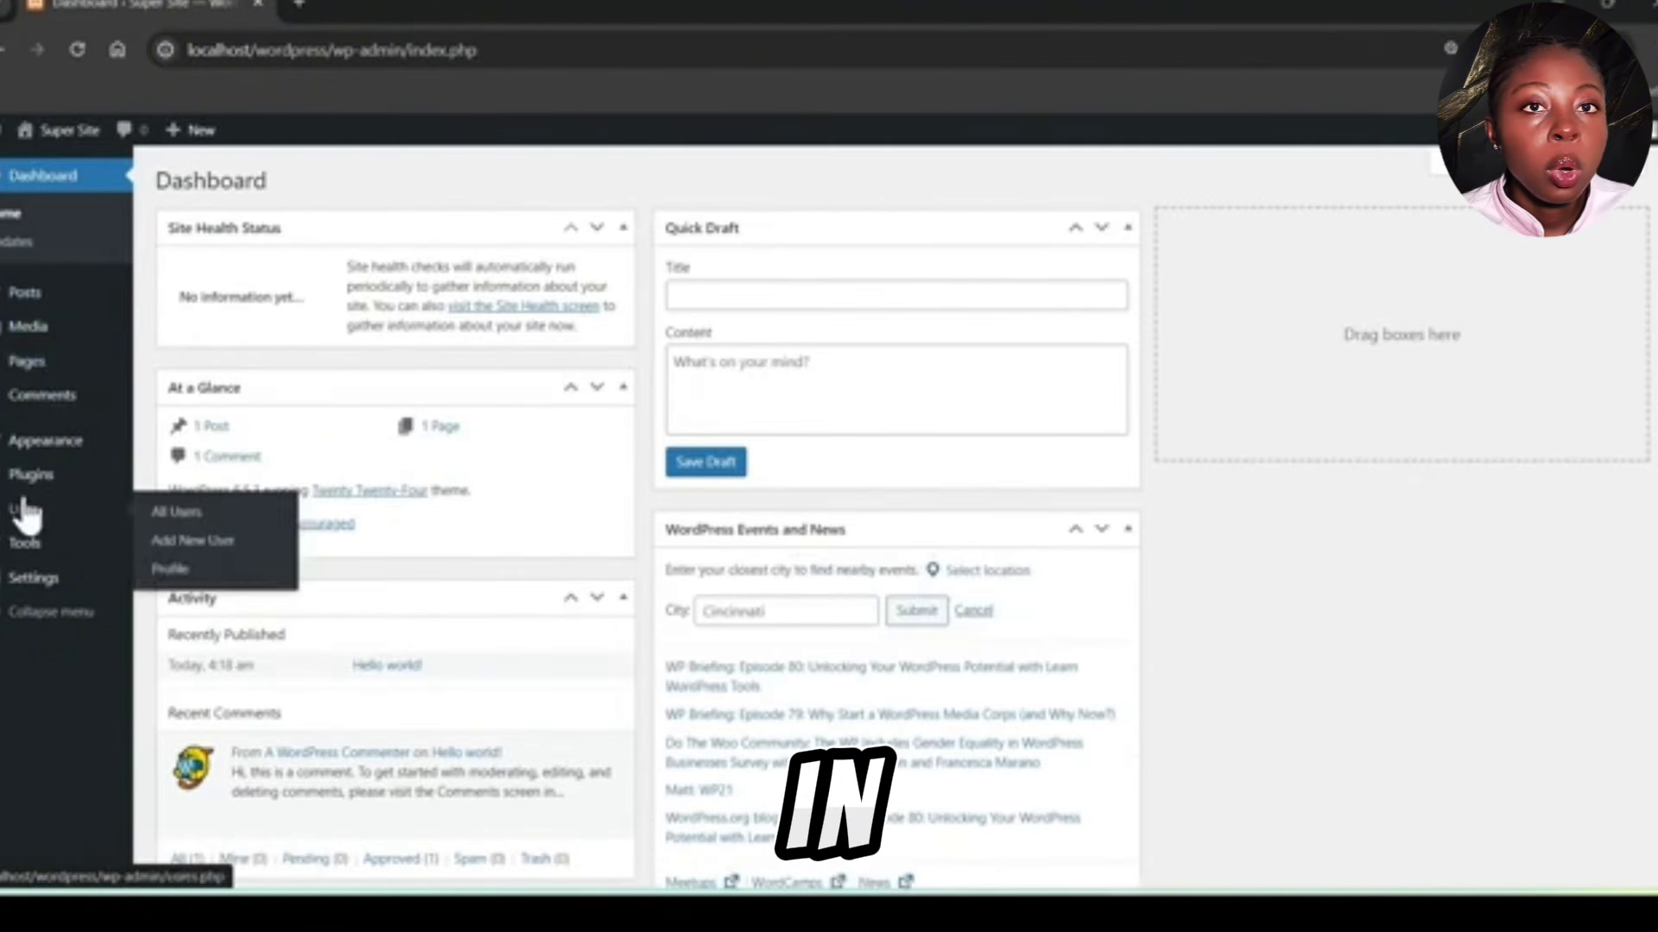
mouse_move(117, 483)
left_click(170, 507)
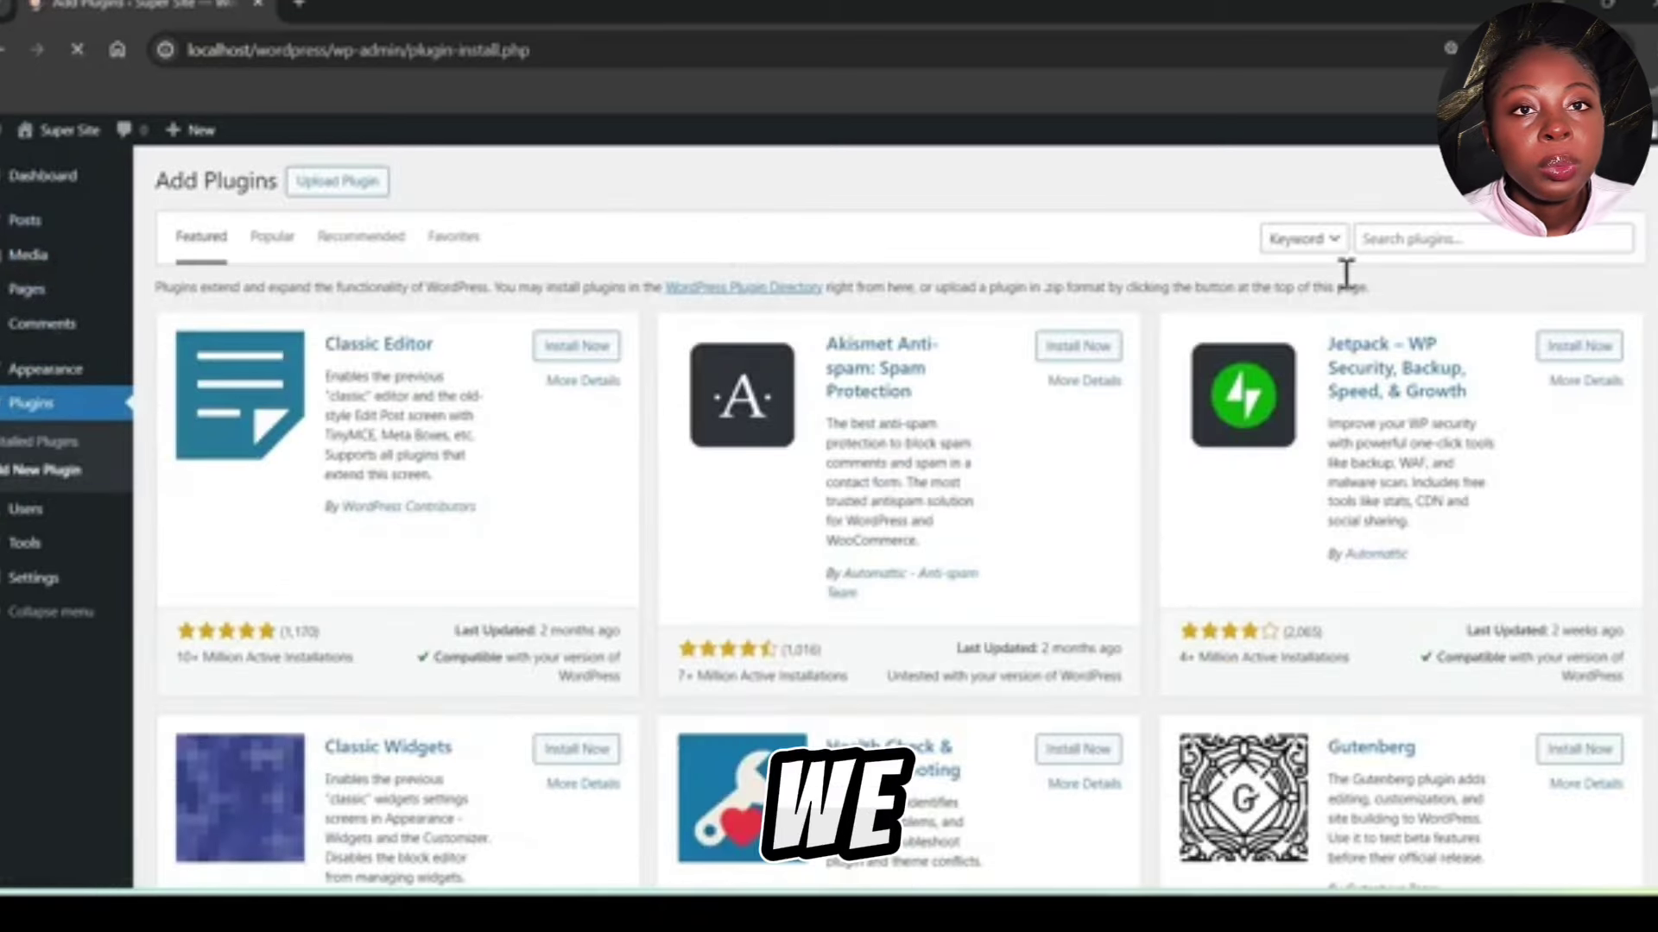
left_click(1437, 235)
type("all in one migration")
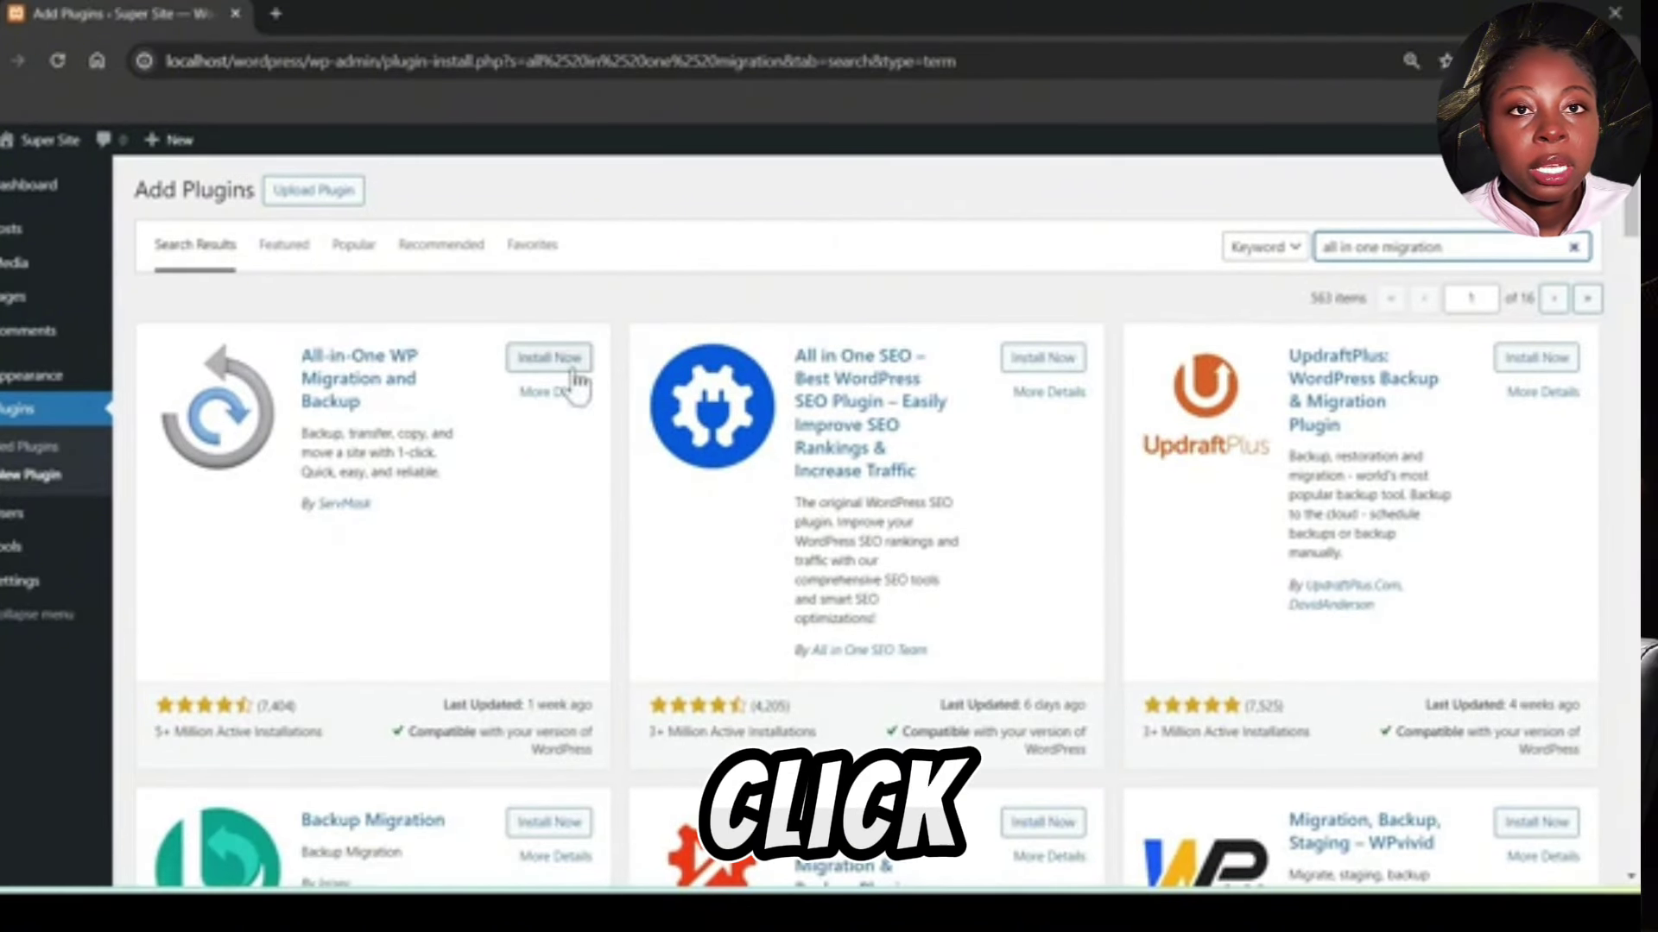
Step: Install and activate the All-in-One WP Migration plugin
left_click(549, 358)
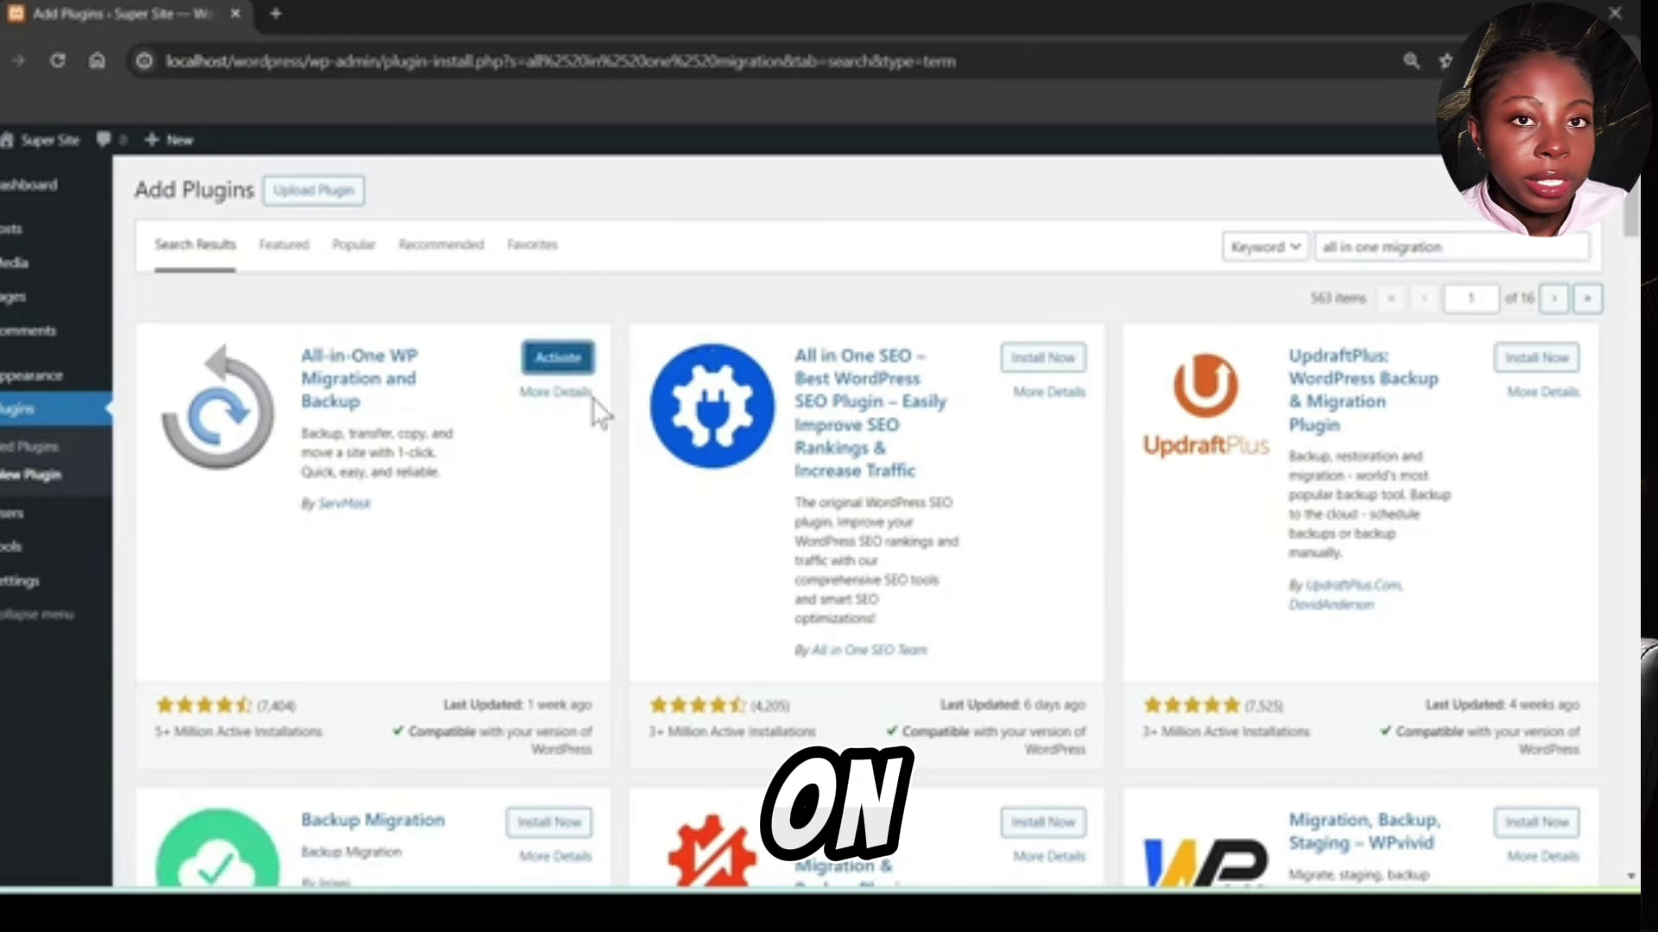
left_click(572, 357)
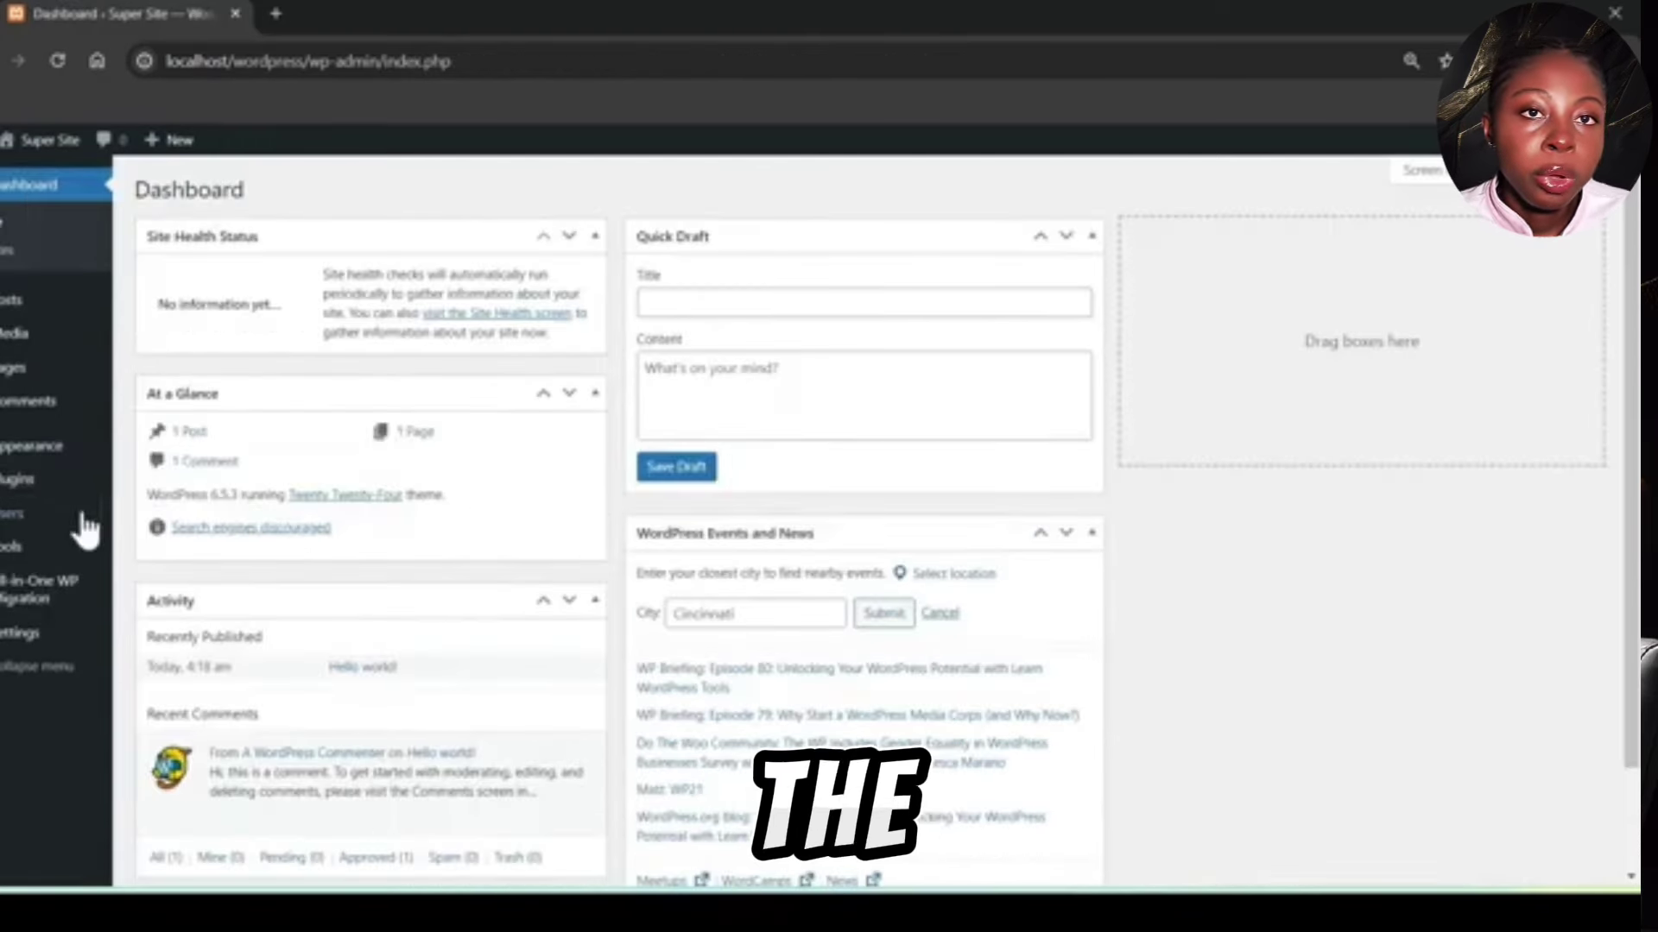
mouse_move(42, 605)
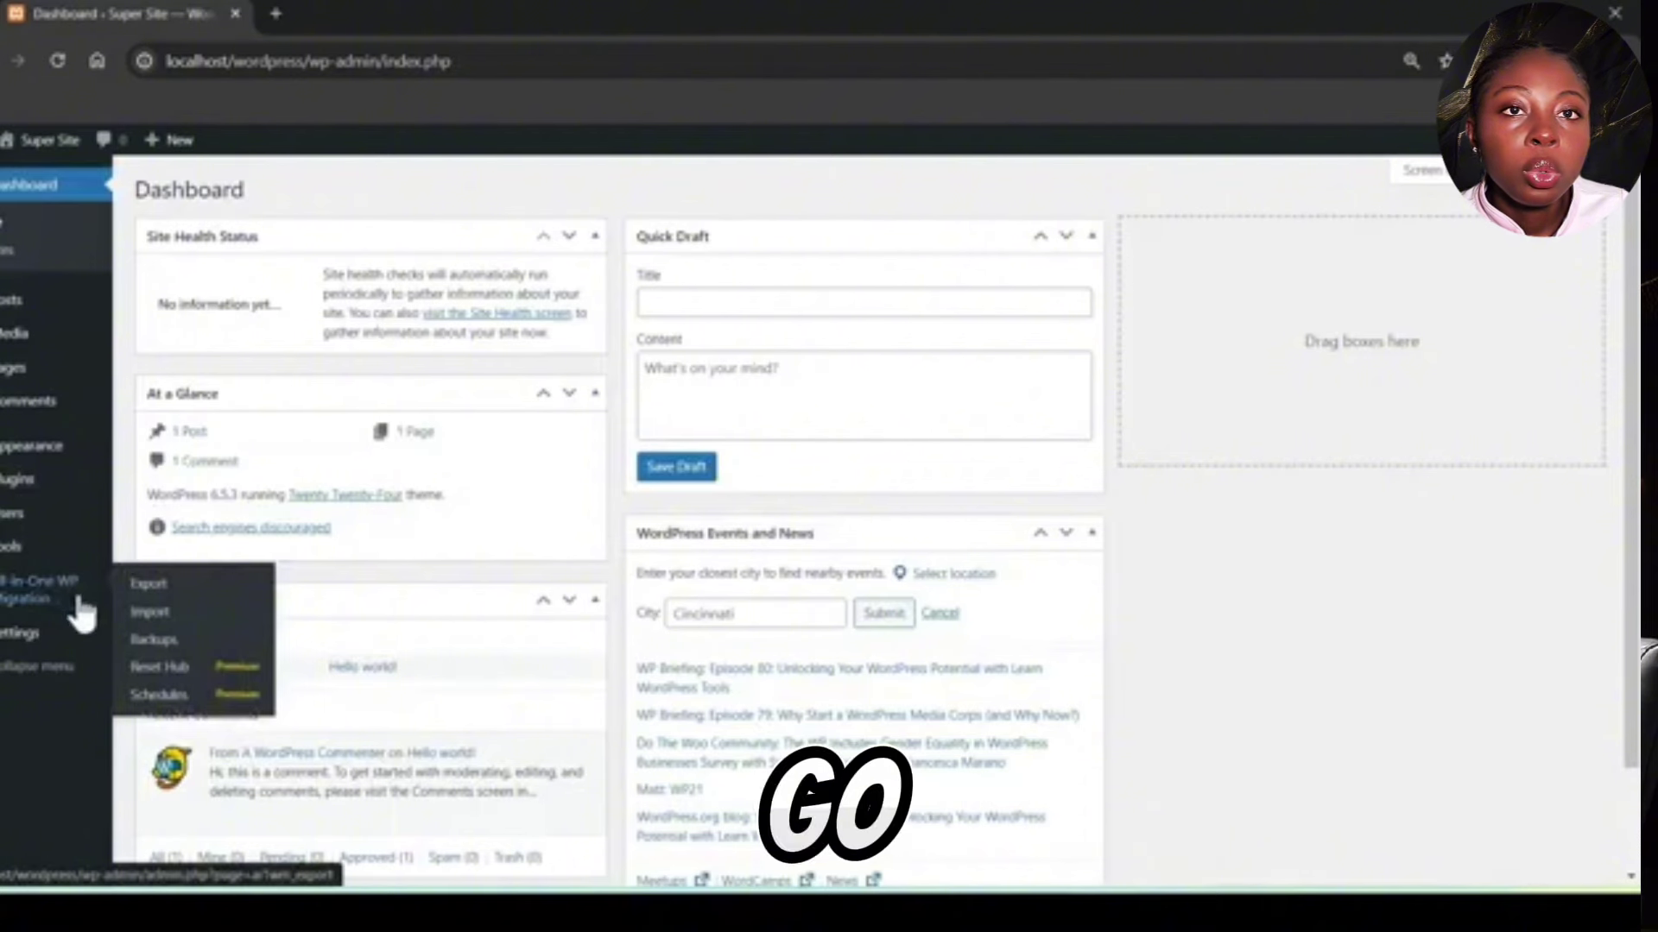
Step: Import theme.wpress from Downloads/385925/Clean & Clear through All-in-One WP Migration
left_click(181, 619)
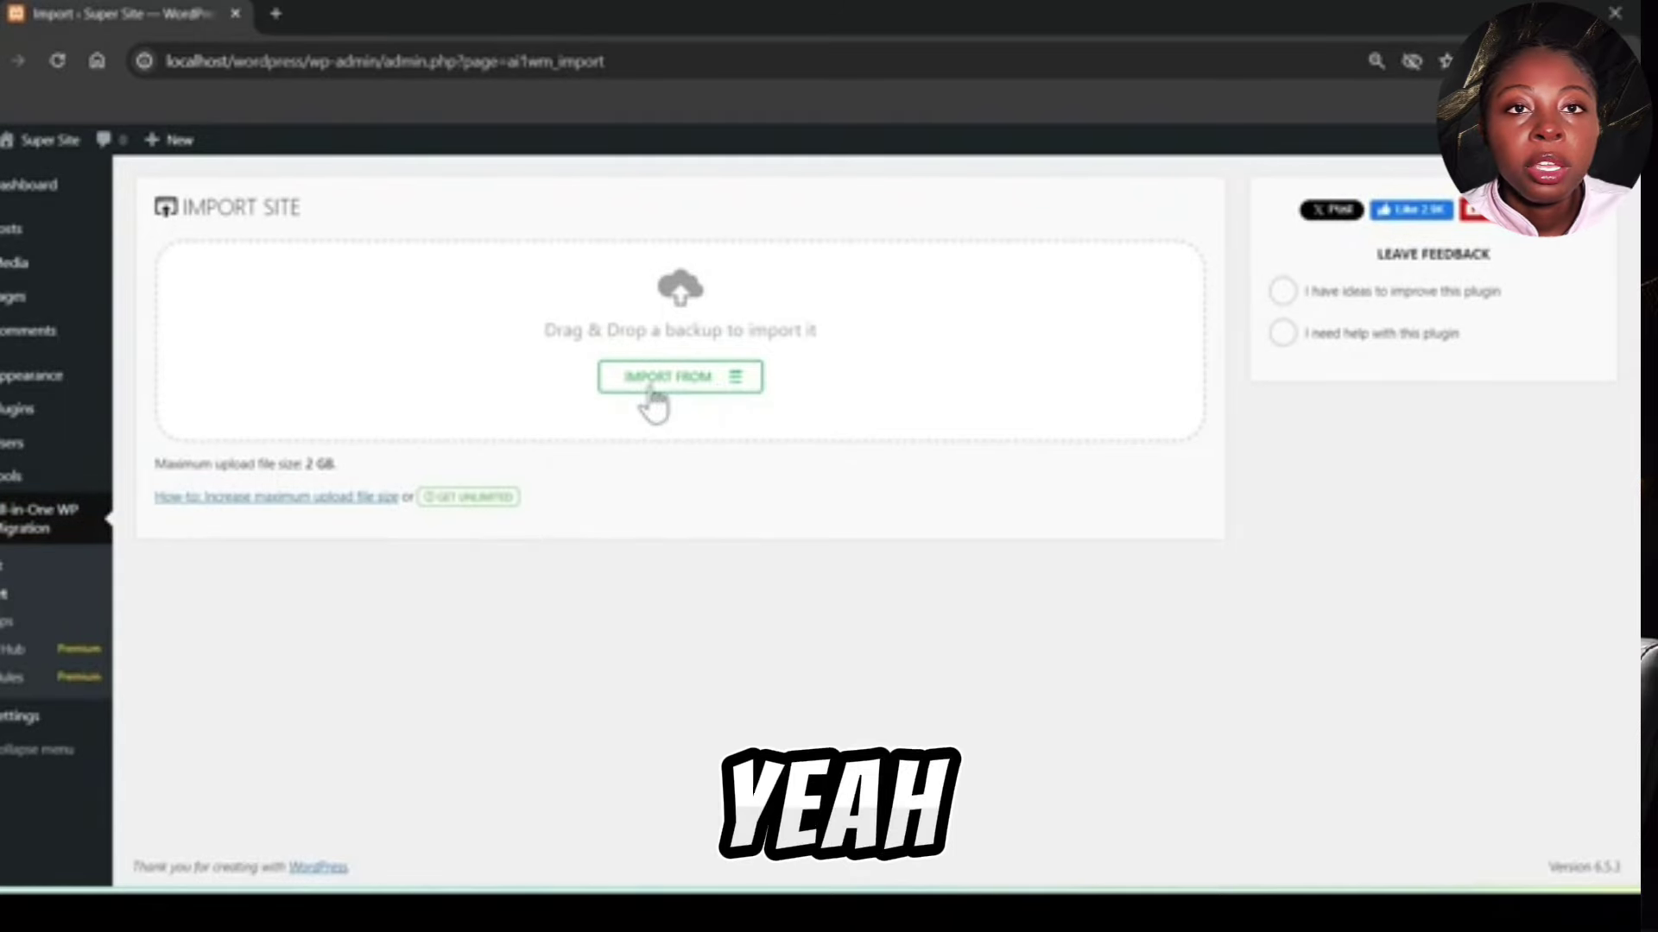
left_click(691, 390)
left_click(676, 411)
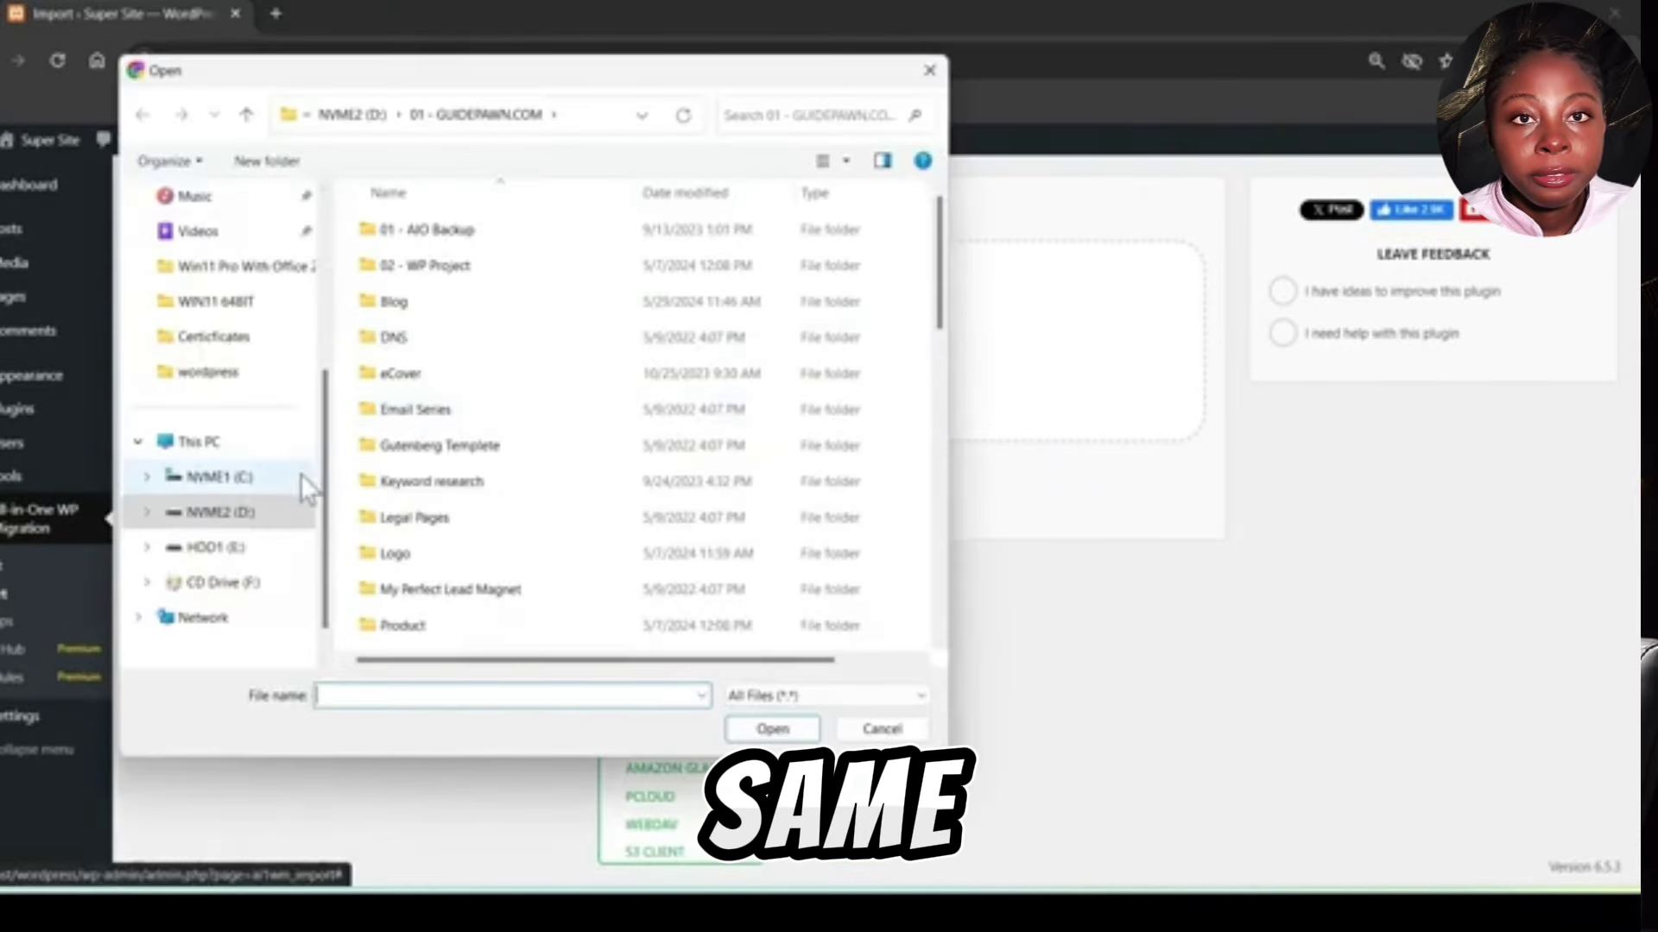
scroll(284, 415, "up", 3)
left_click(250, 380)
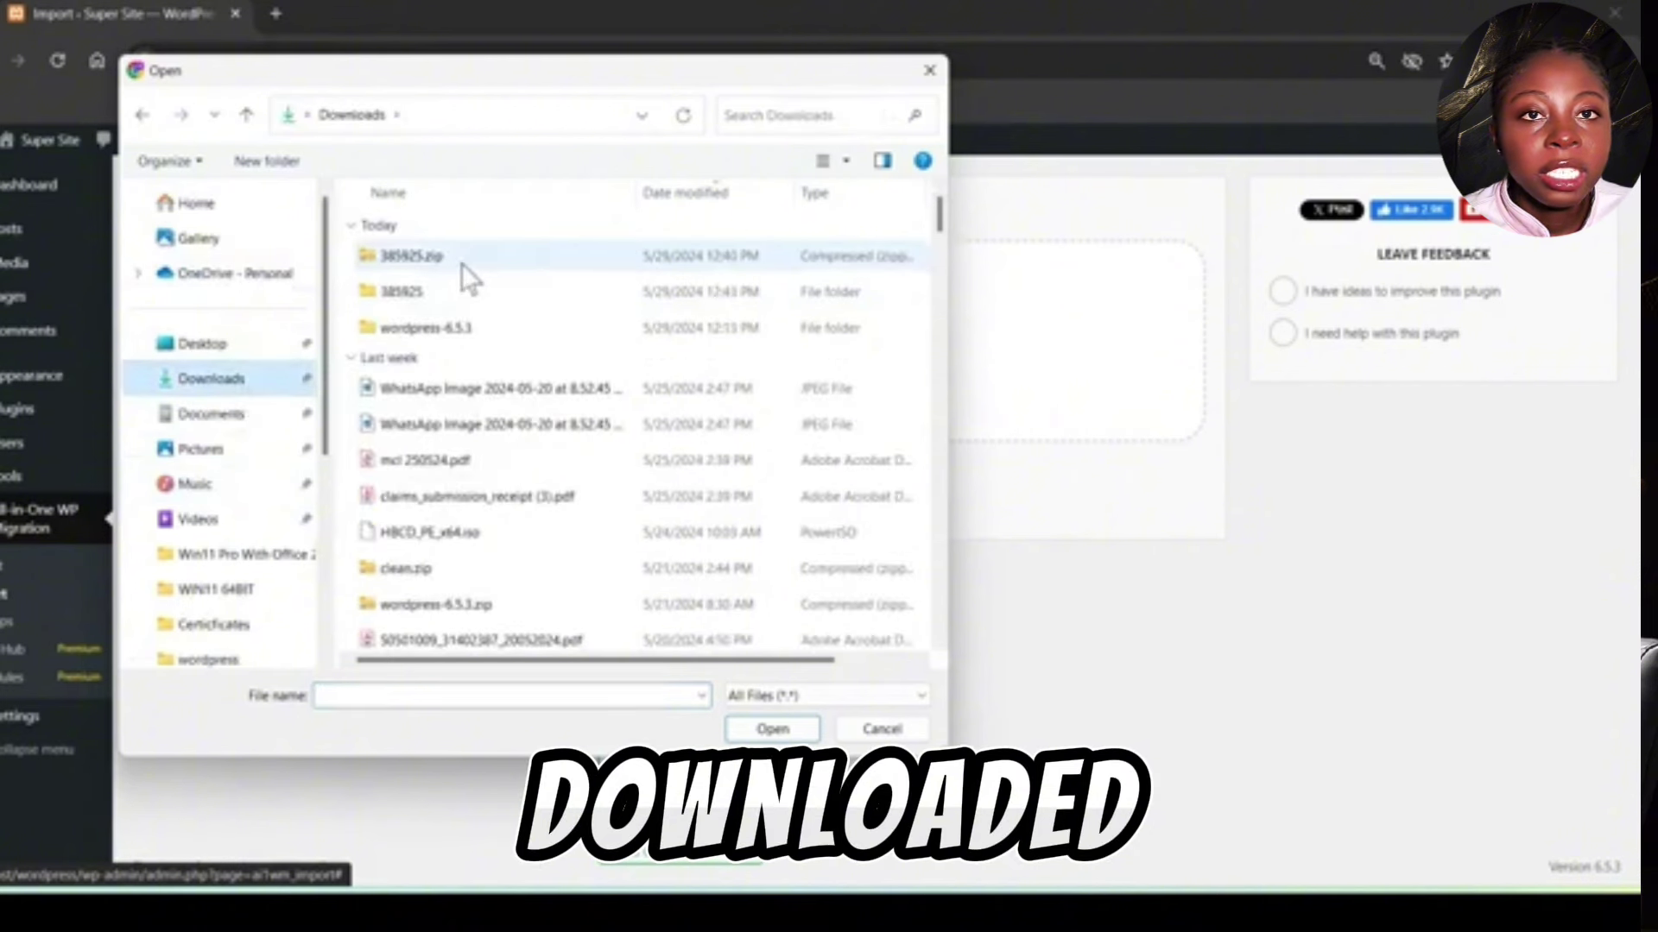
left_click(434, 283)
double_click(433, 289)
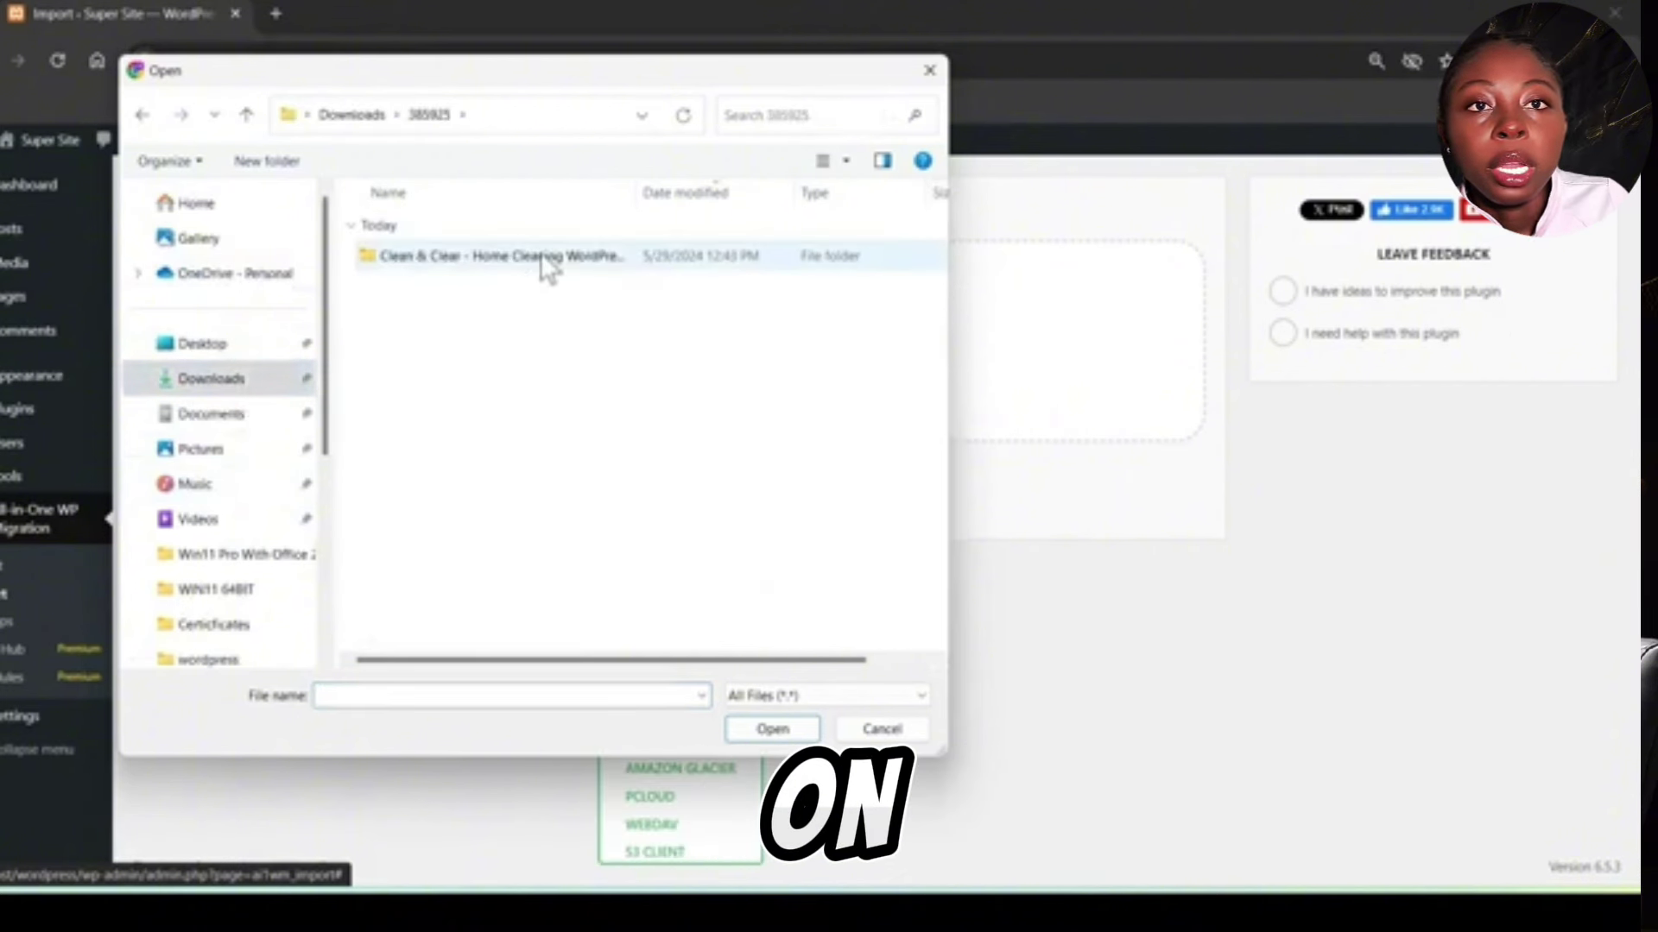
double_click(637, 191)
double_click(604, 257)
left_click(442, 263)
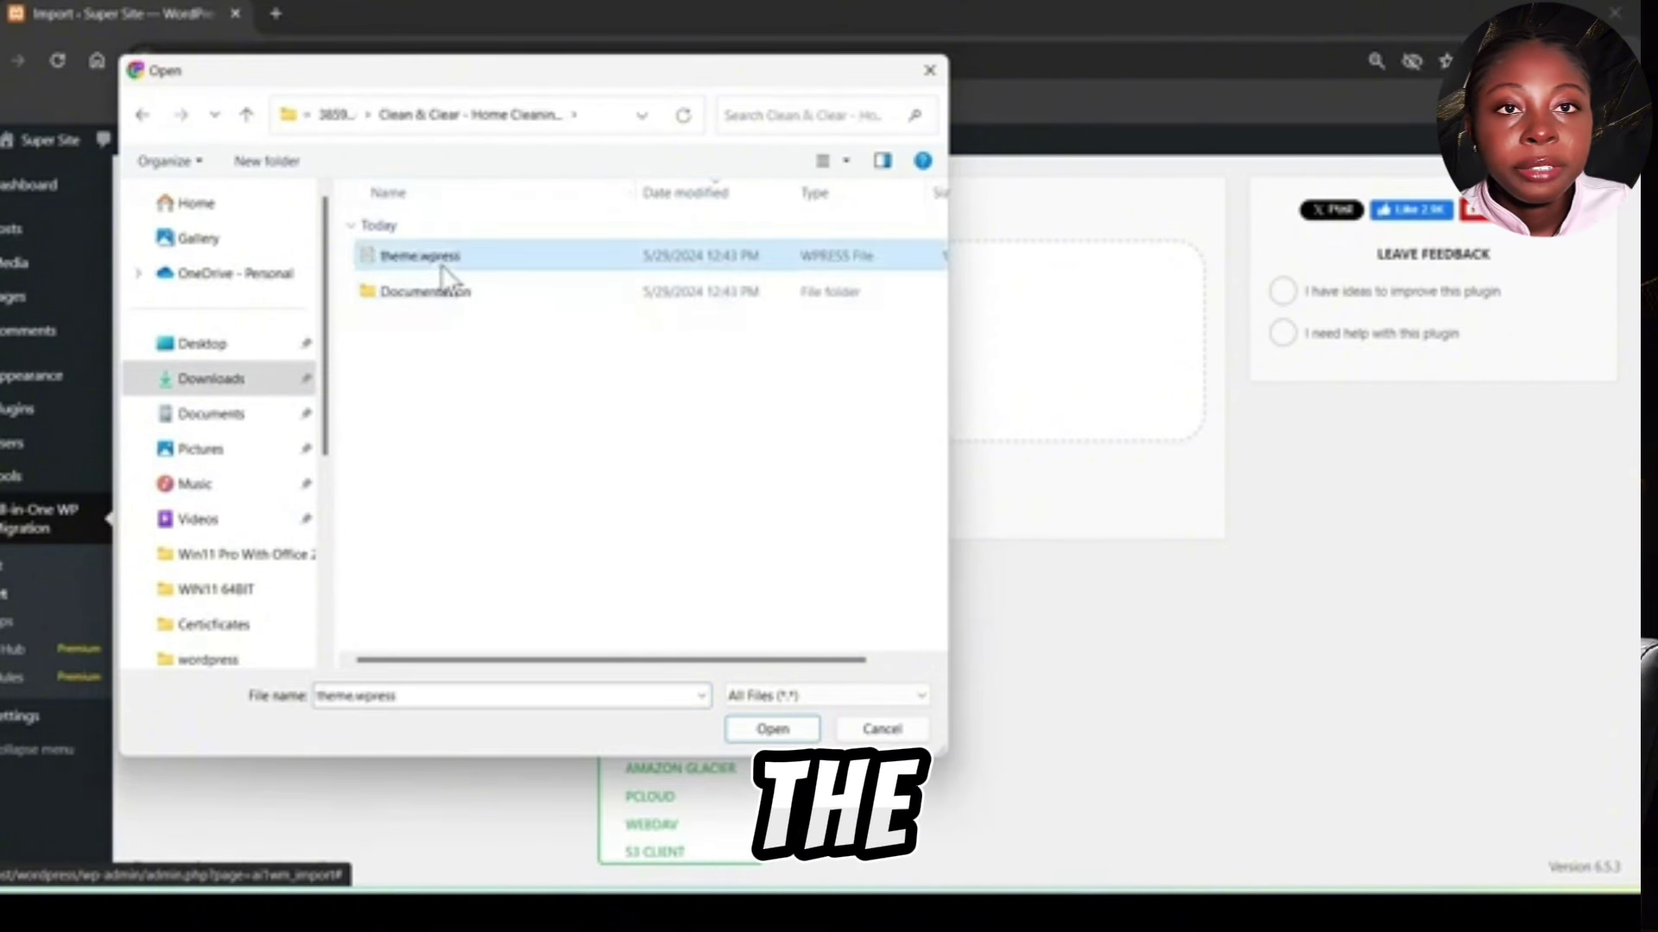
left_click(771, 731)
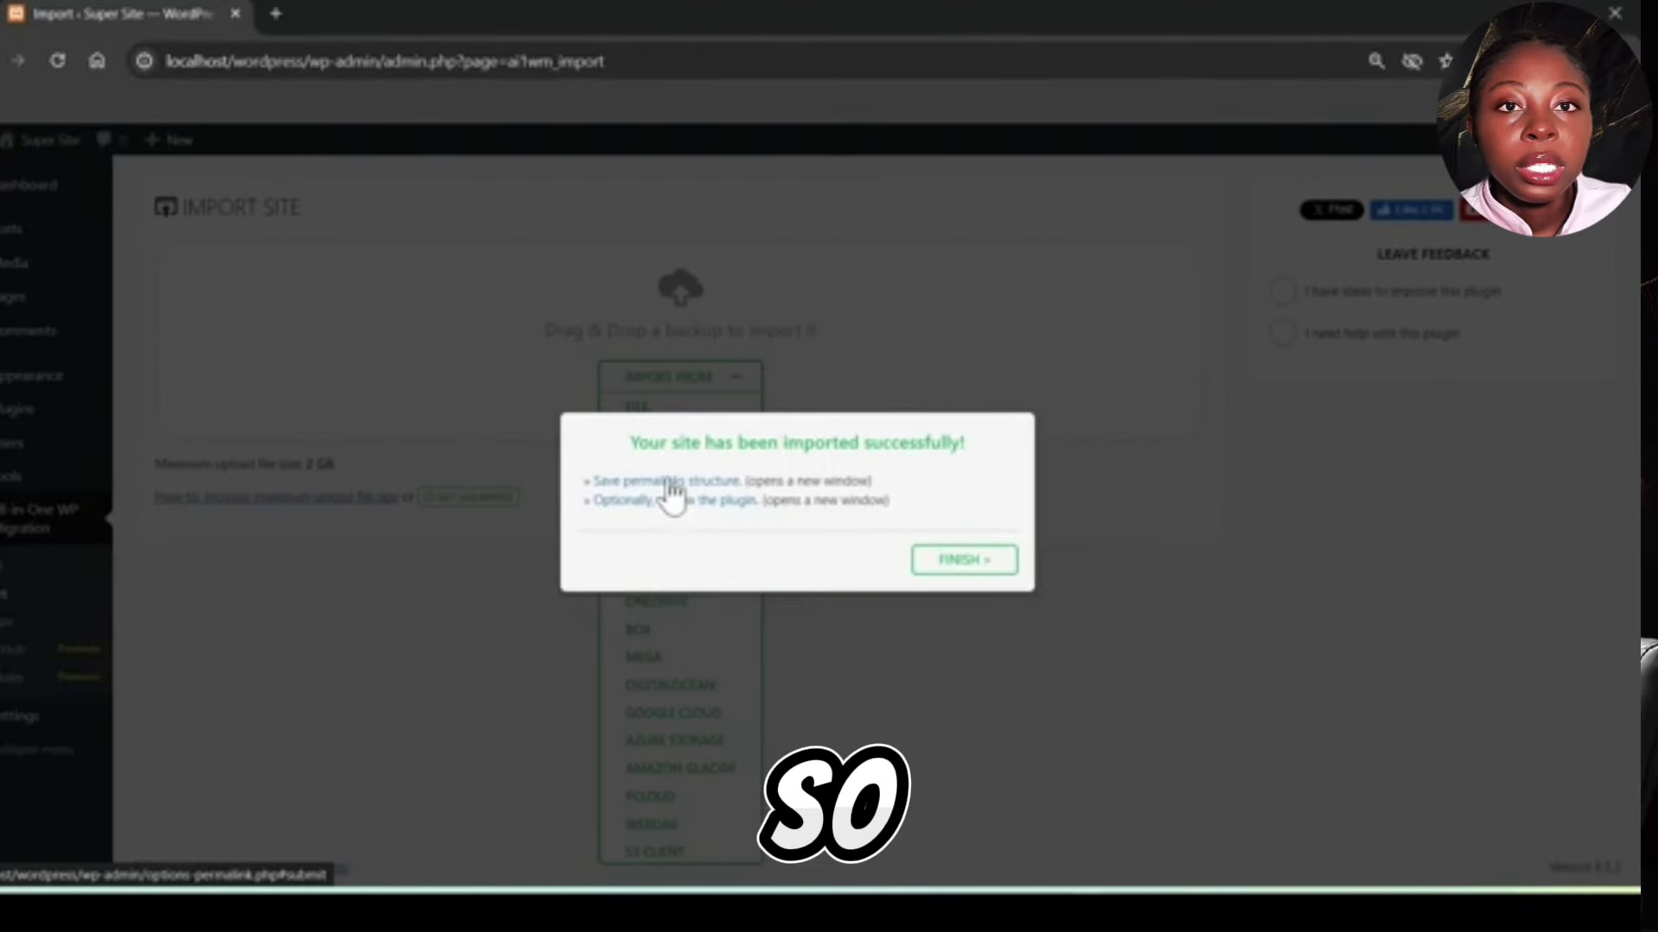
Step: Save the permalinks and run the WordPress database update
left_click(673, 488)
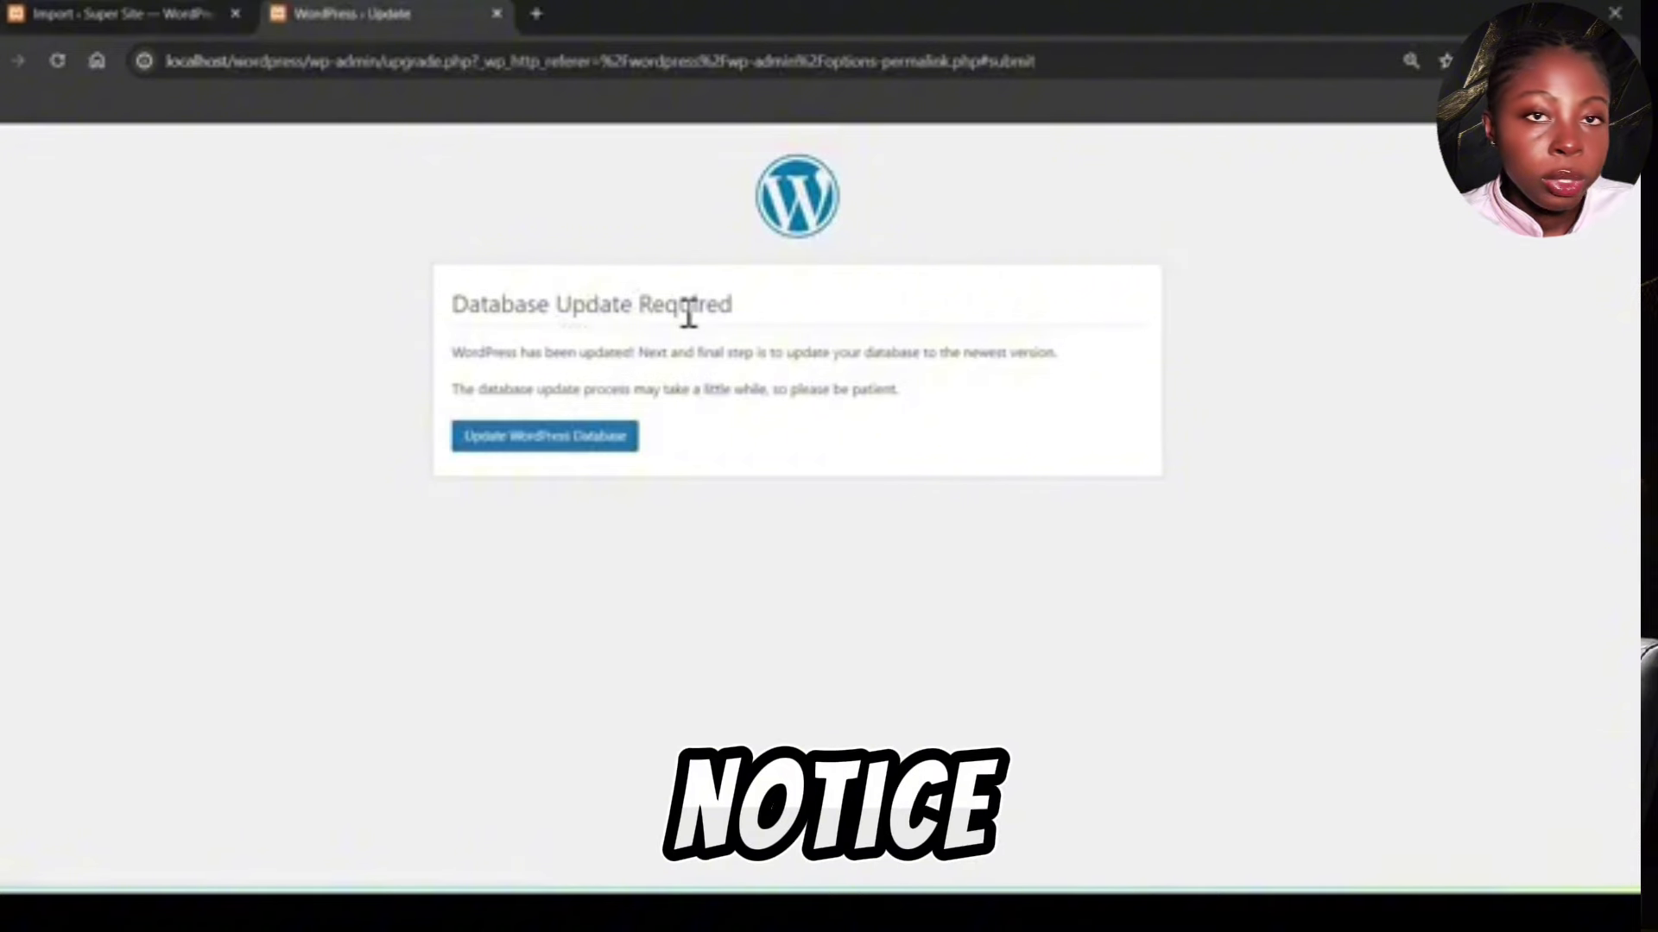
left_click(504, 447)
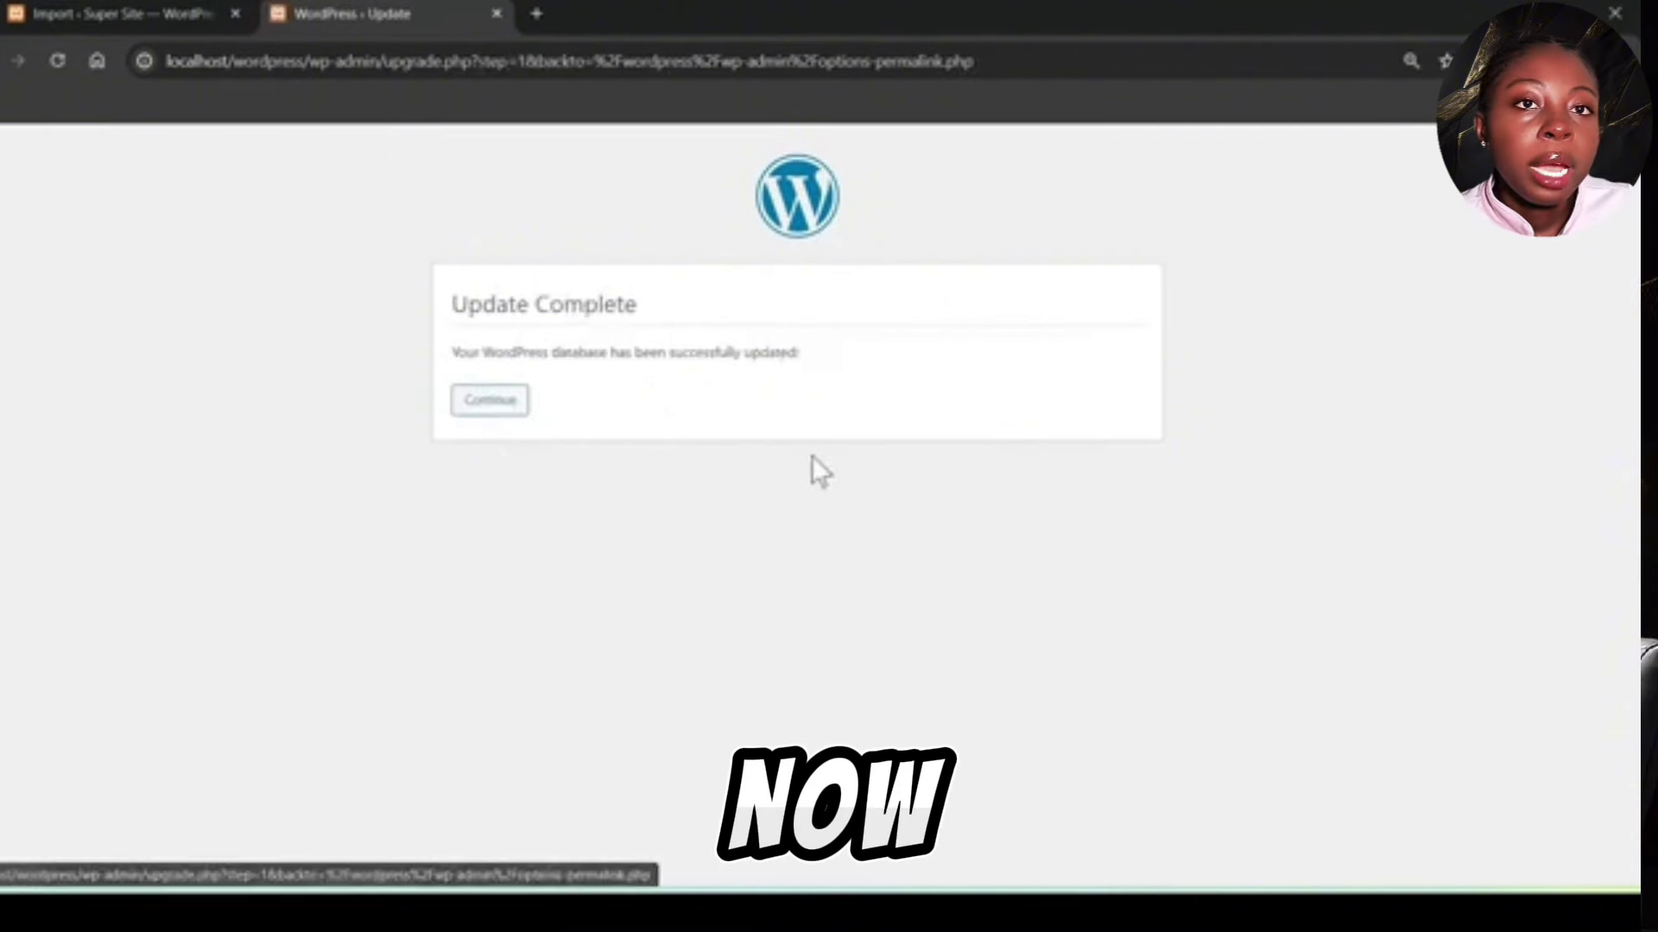
left_click(497, 403)
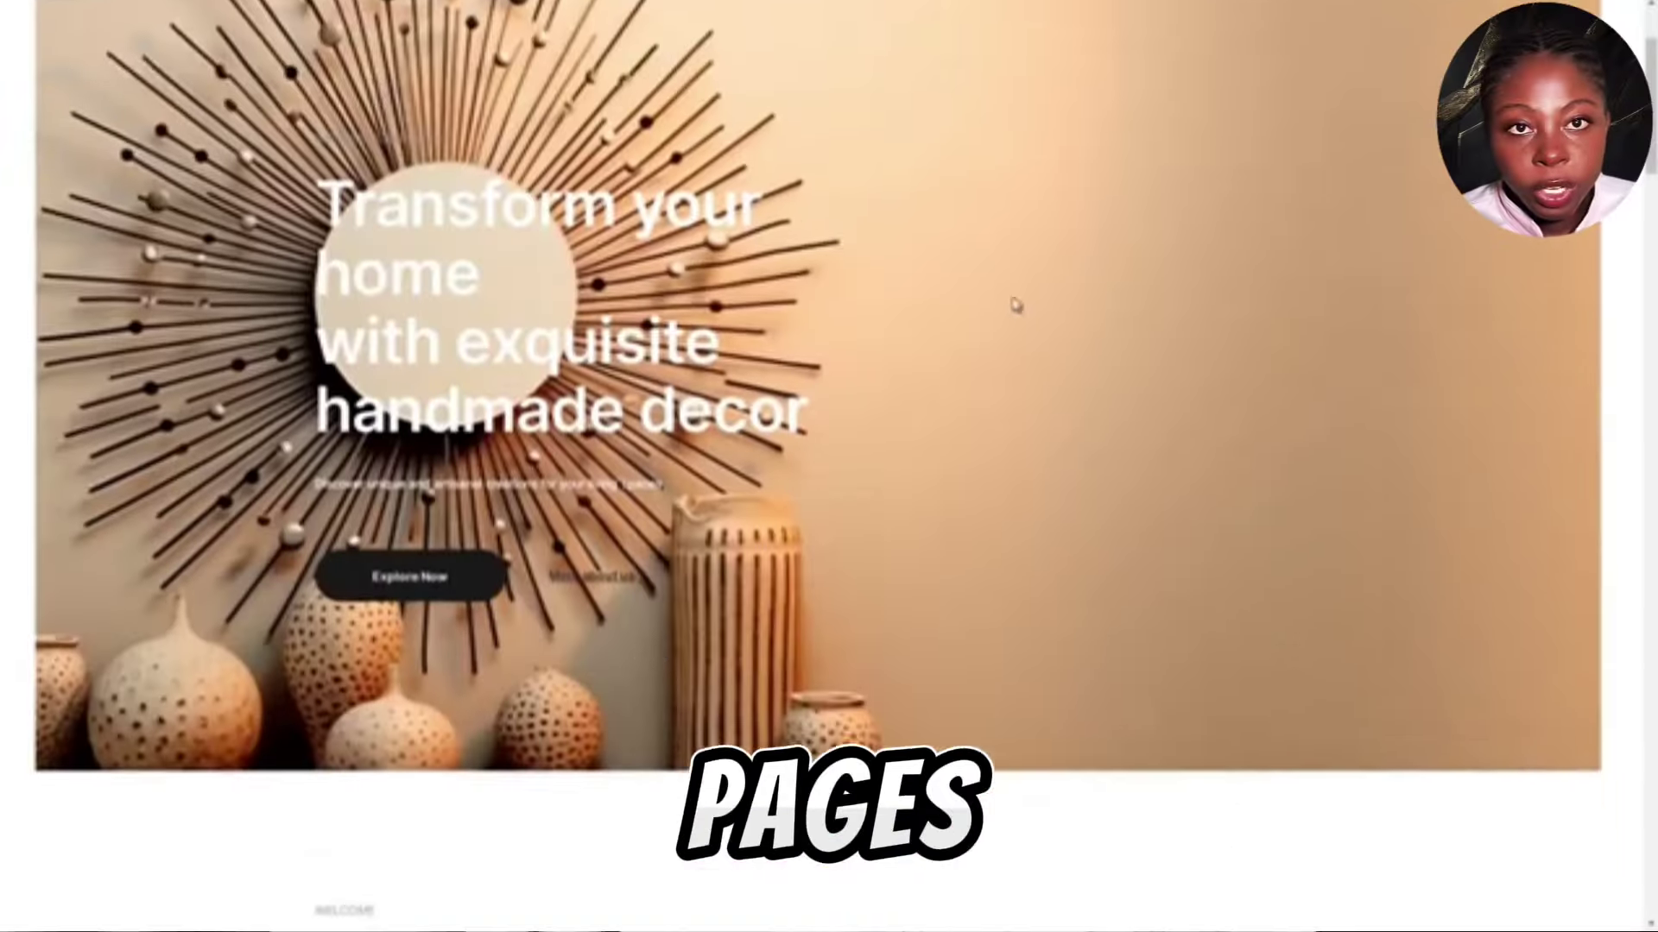
scroll(995, 392, "down", 15)
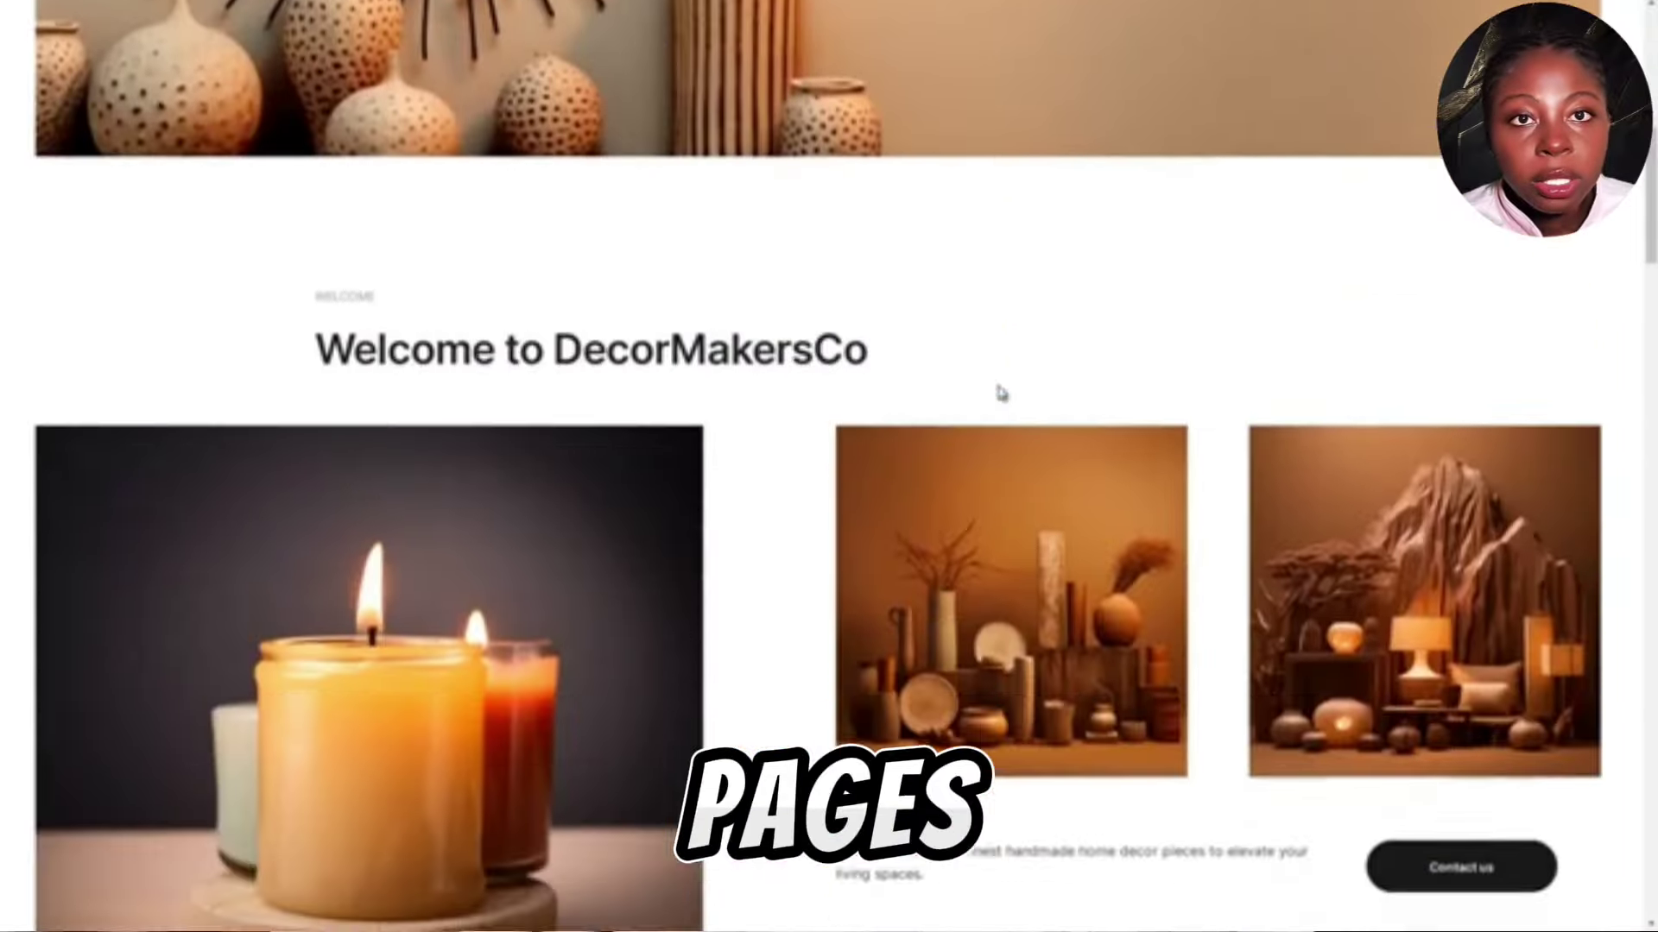
scroll(865, 481, "down", 20)
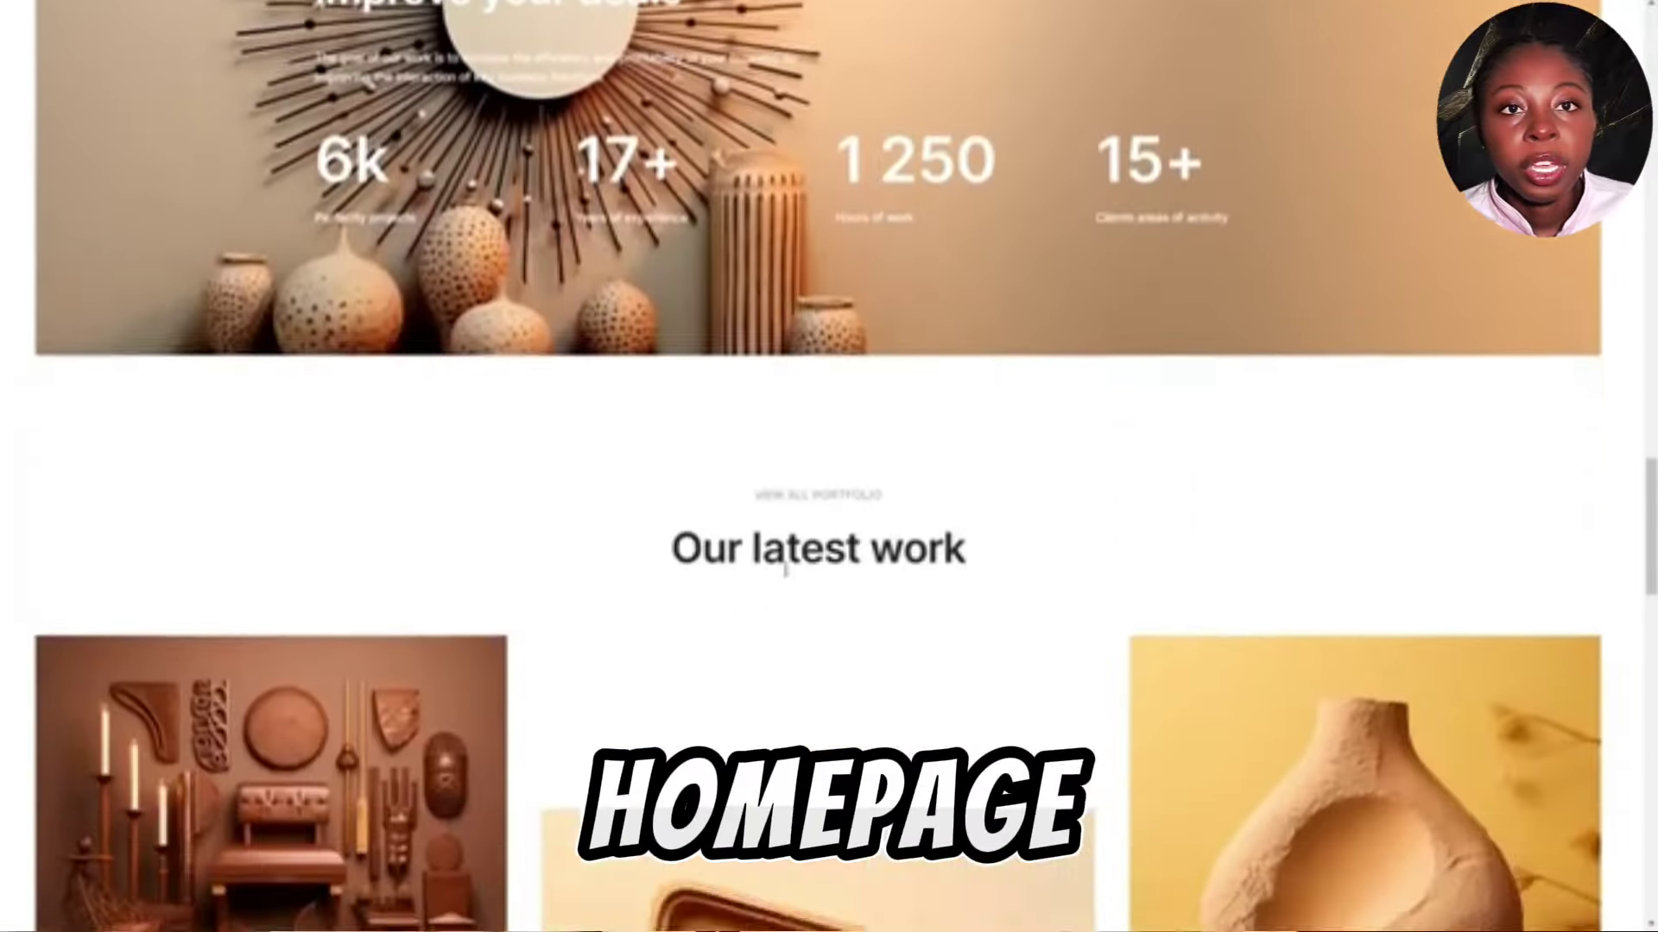
scroll(771, 626, "down", 6)
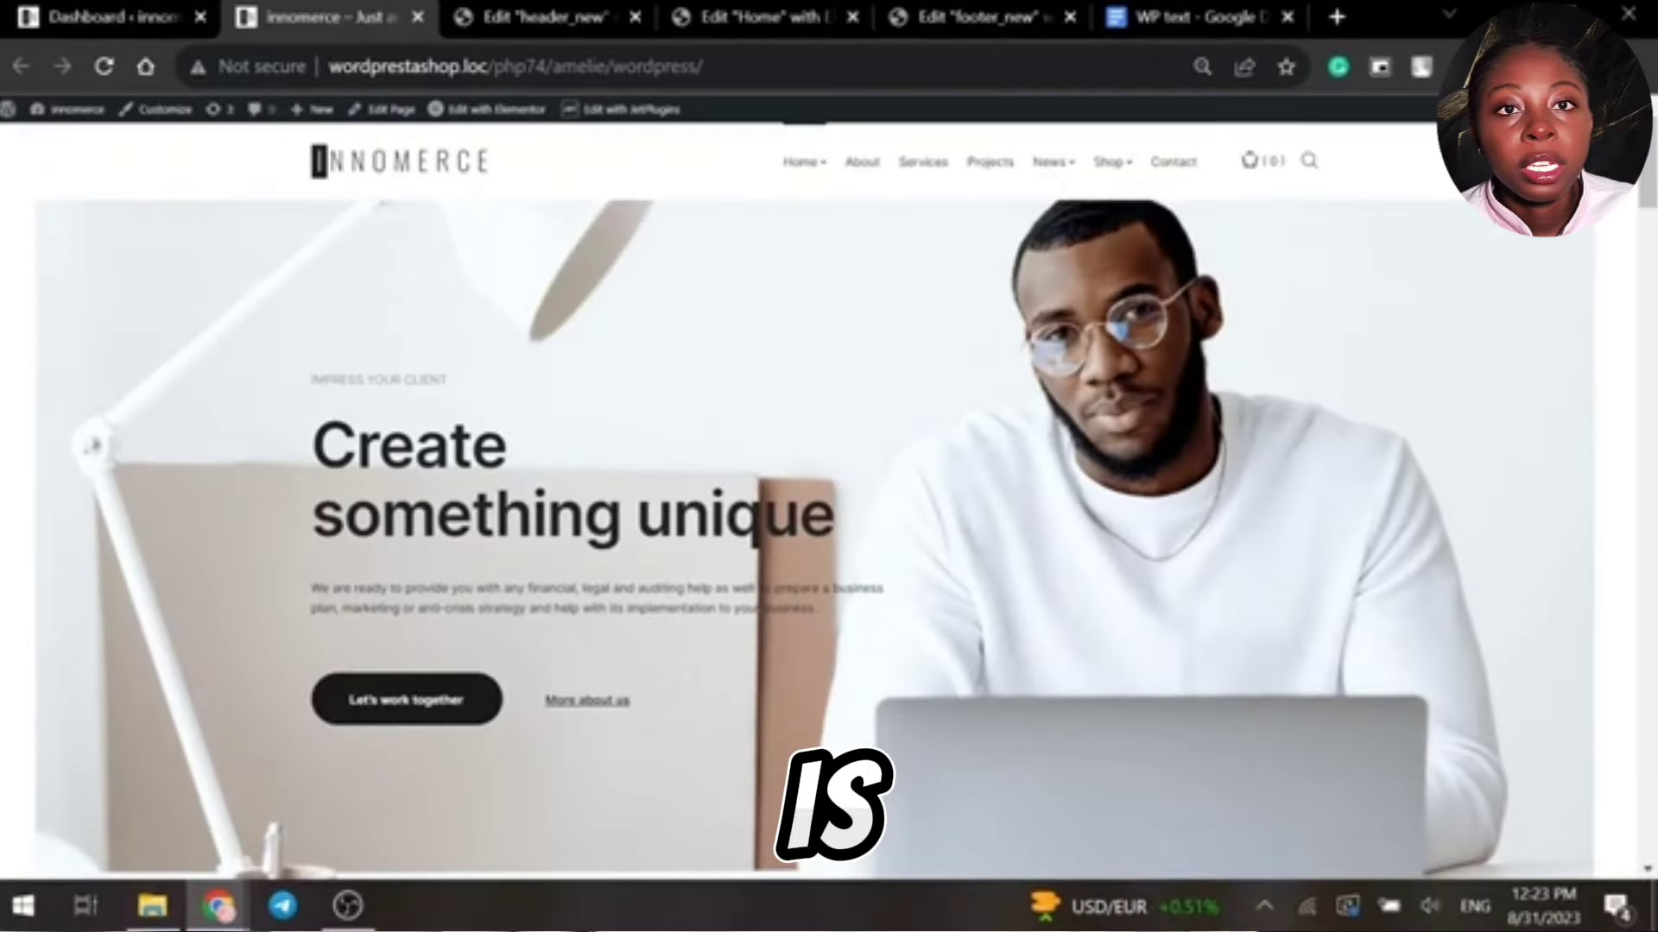
scroll(549, 502, "down", 10)
scroll(549, 502, "down", 20)
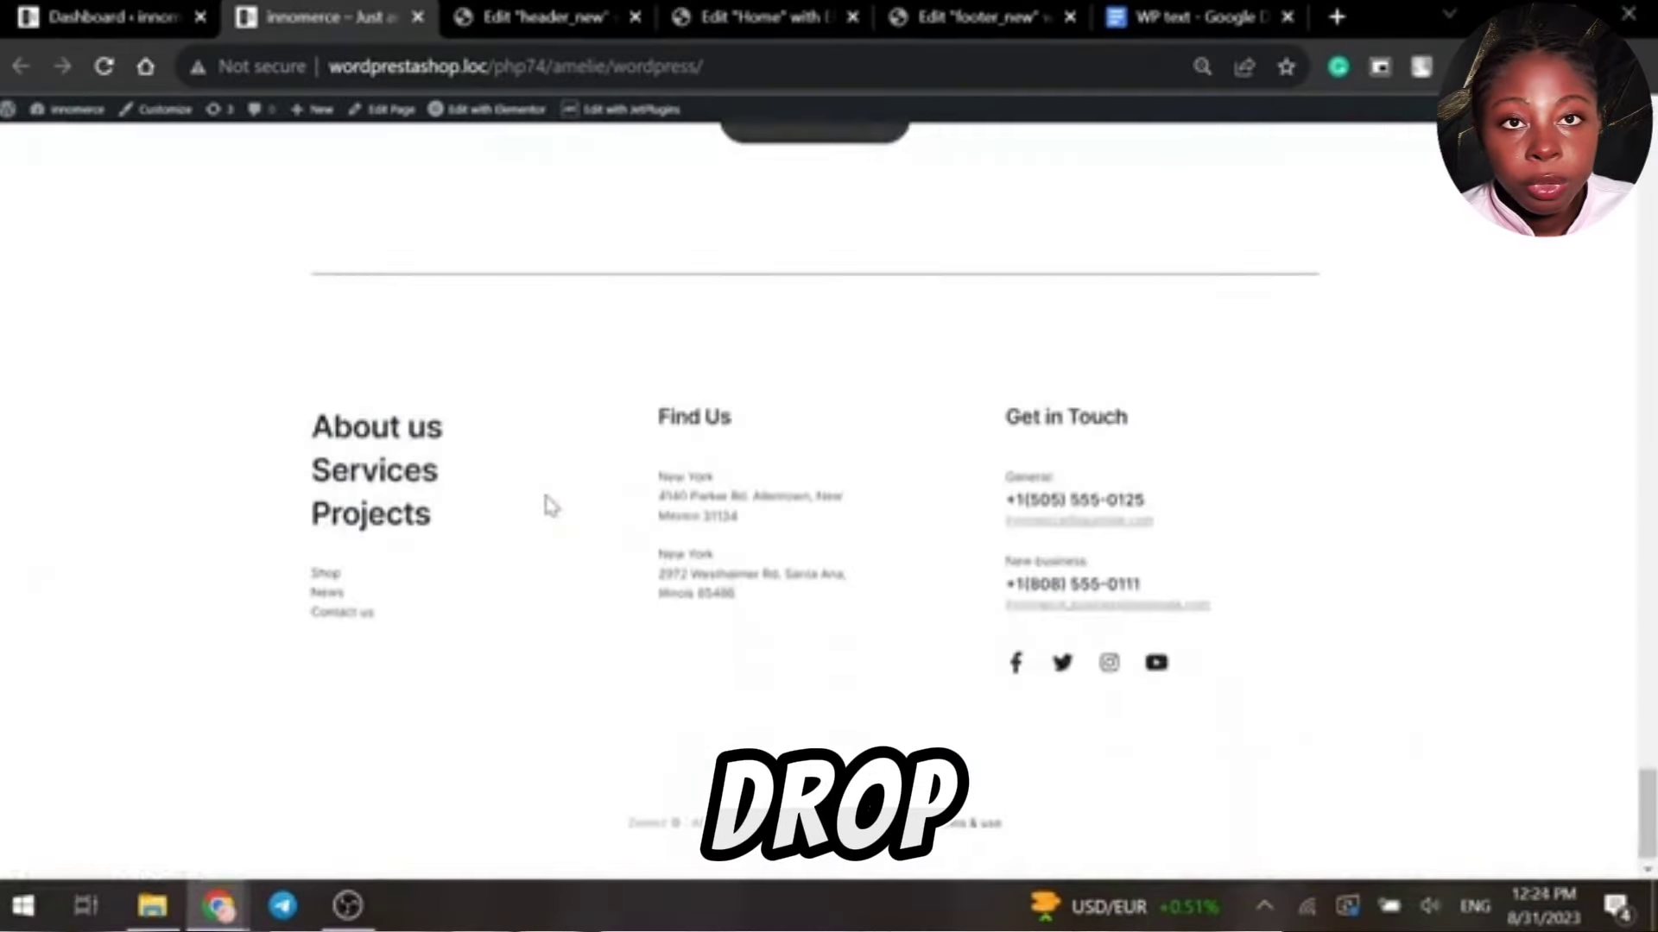
Step: Change the hero heading to 'Transform your home with exquisite handmade decor' in white
scroll(549, 506, "up", 20)
left_click(760, 17)
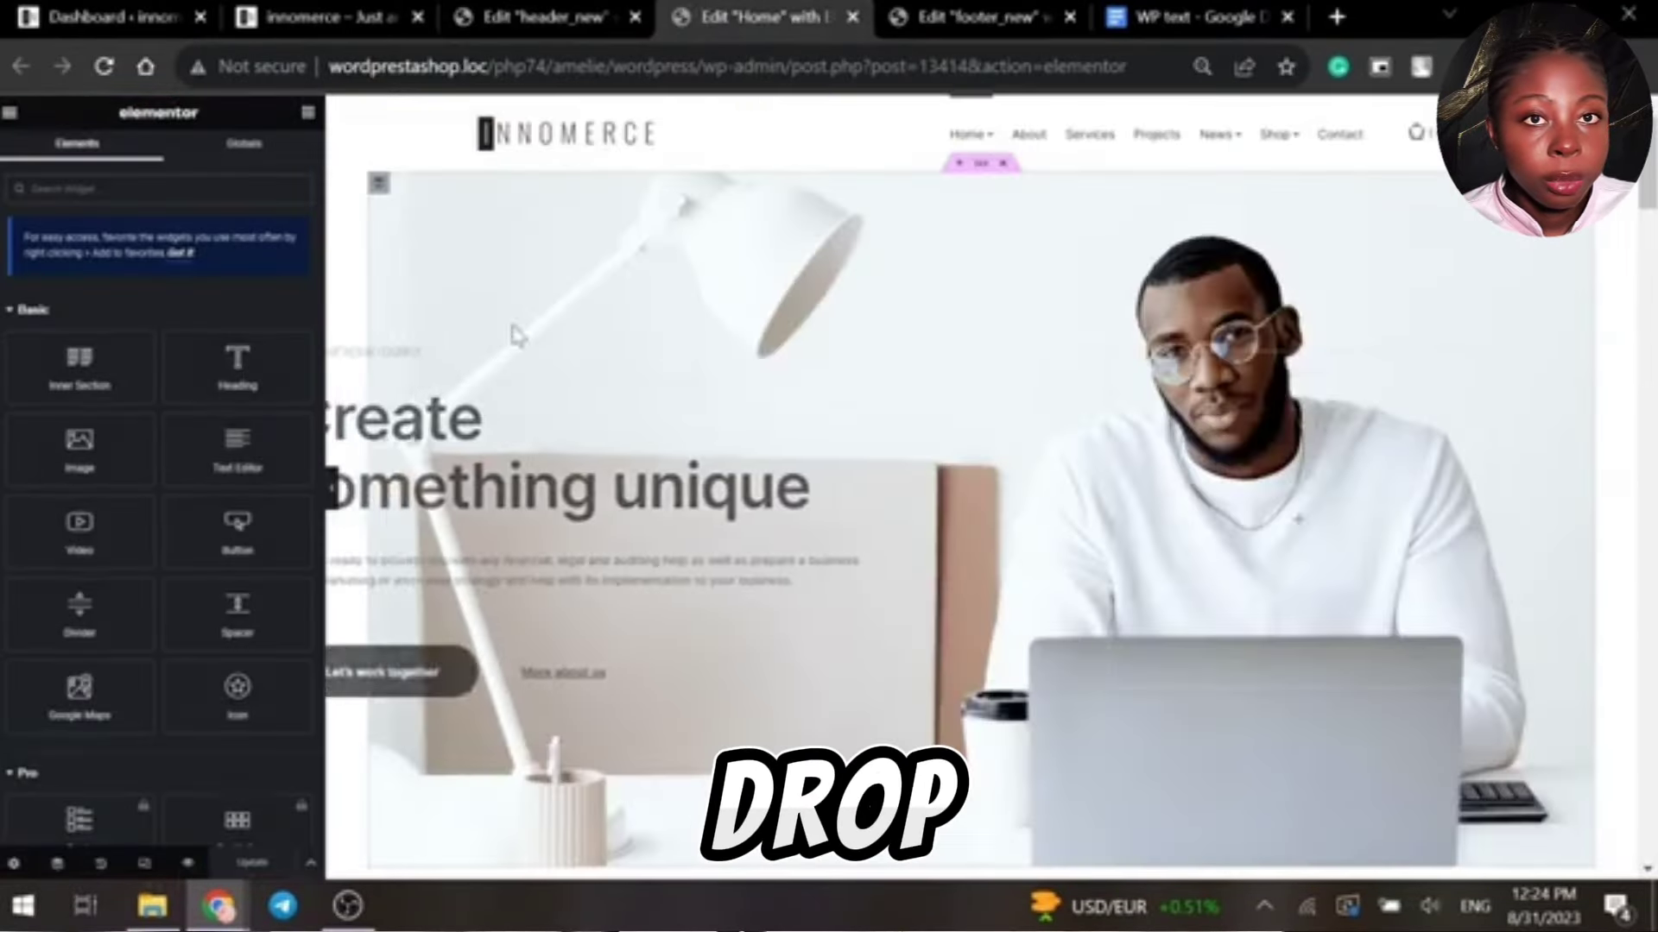
left_click(1068, 397)
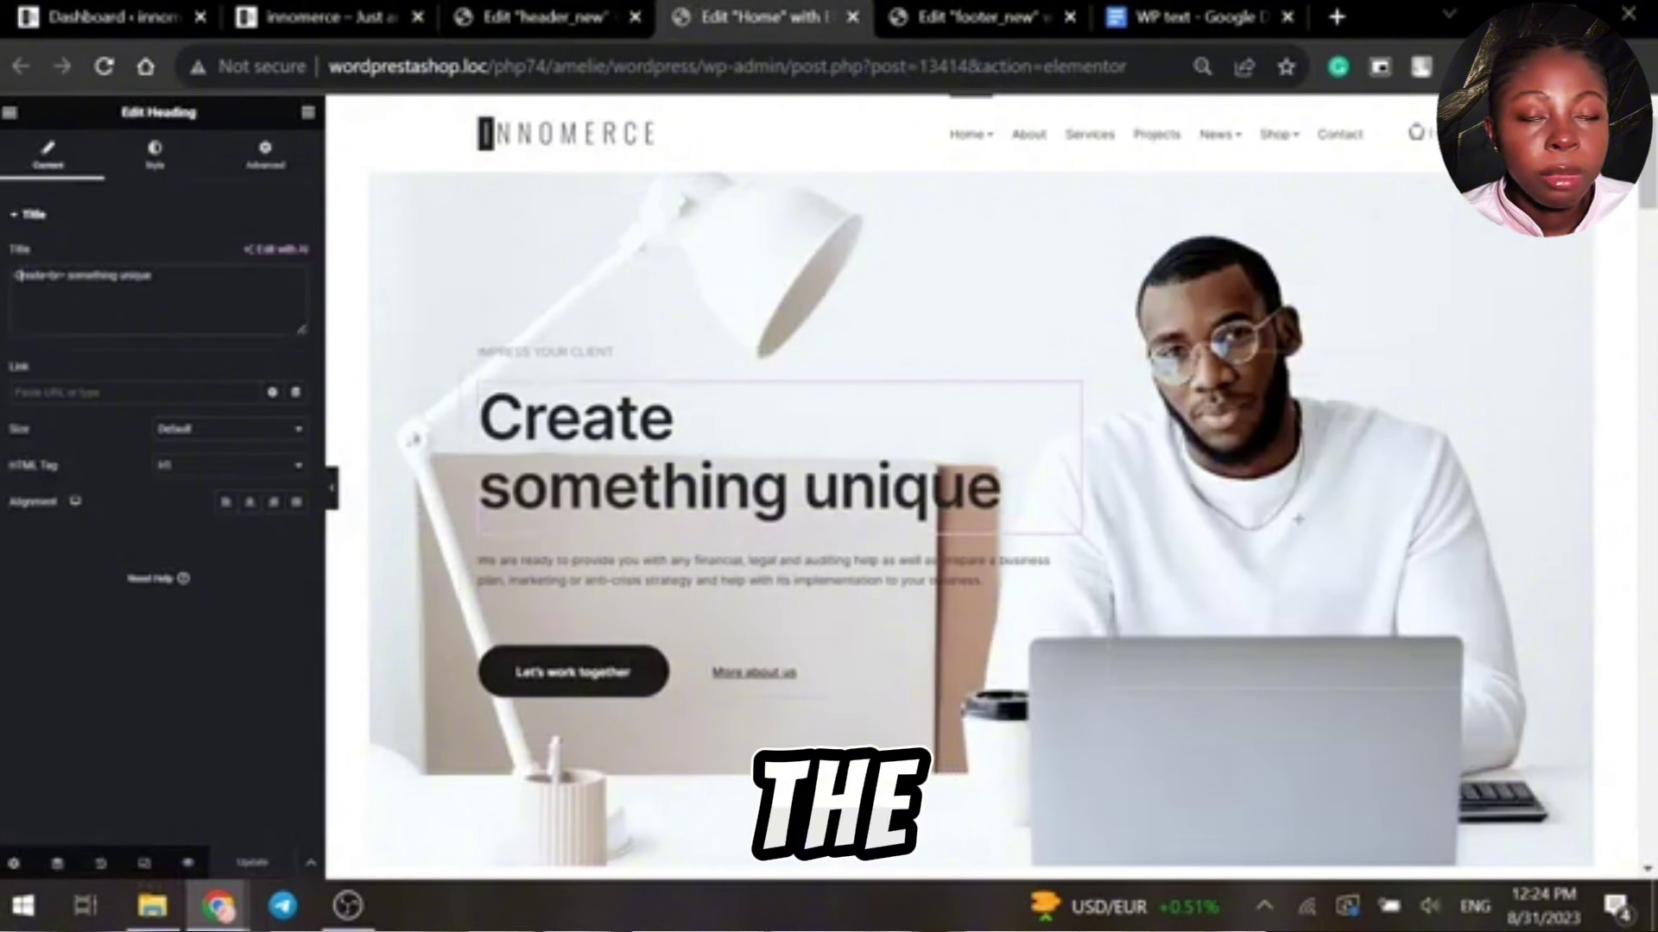
type("Transform your home <br> ")
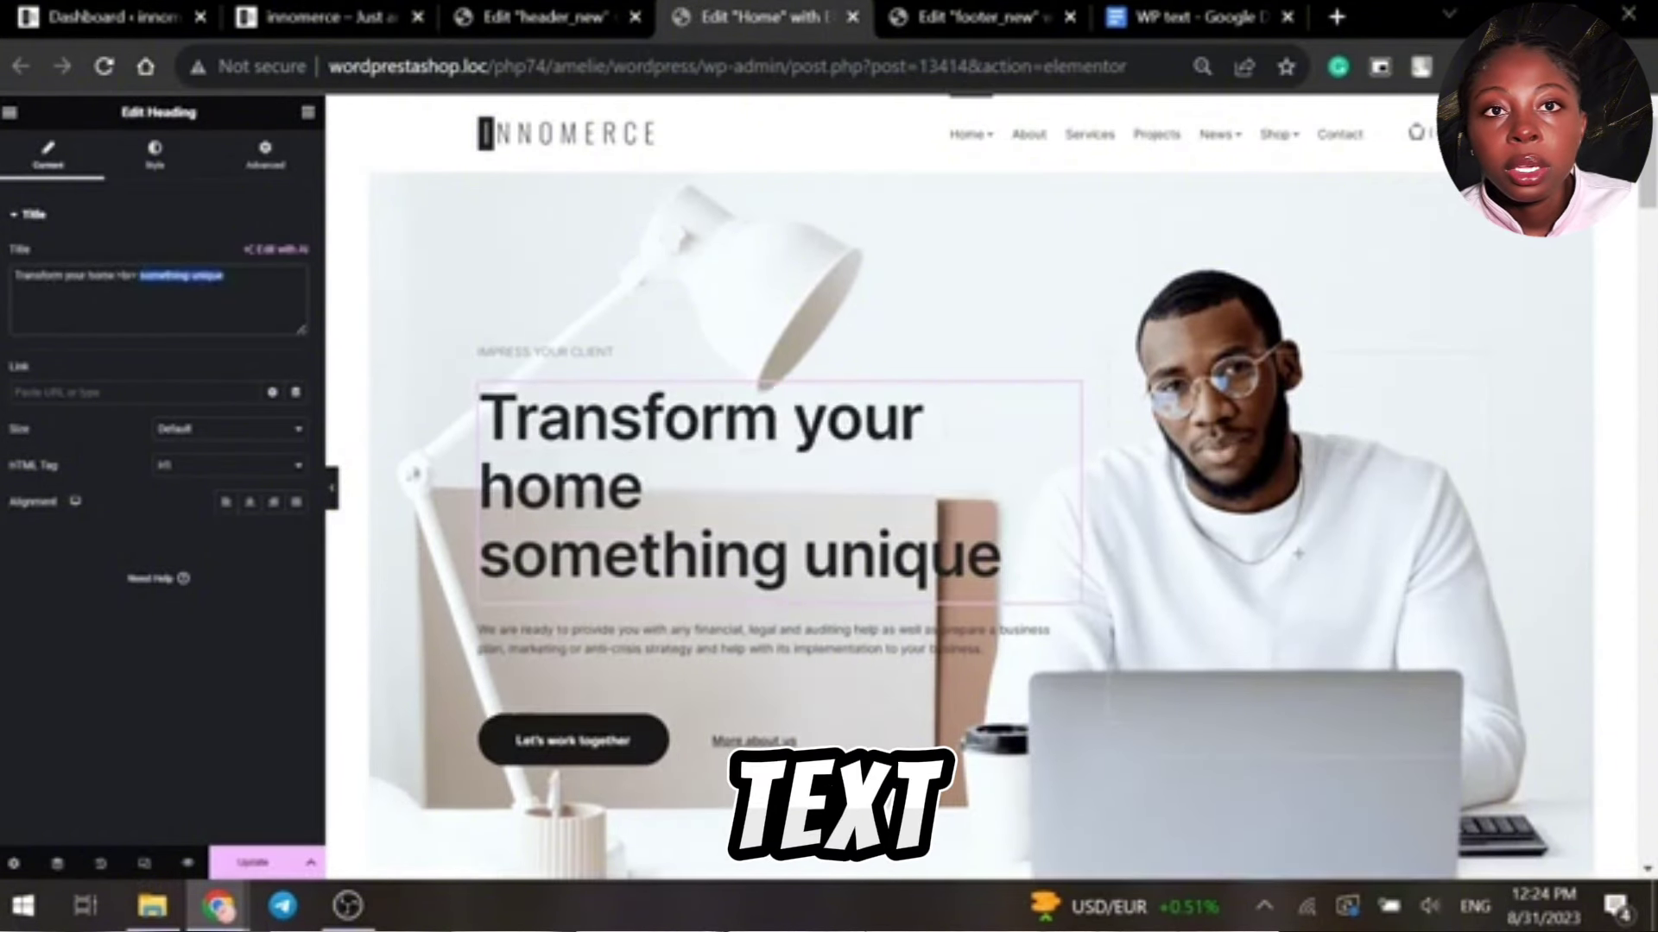
type("with exquisite handmade decor")
left_click(155, 156)
left_click(296, 256)
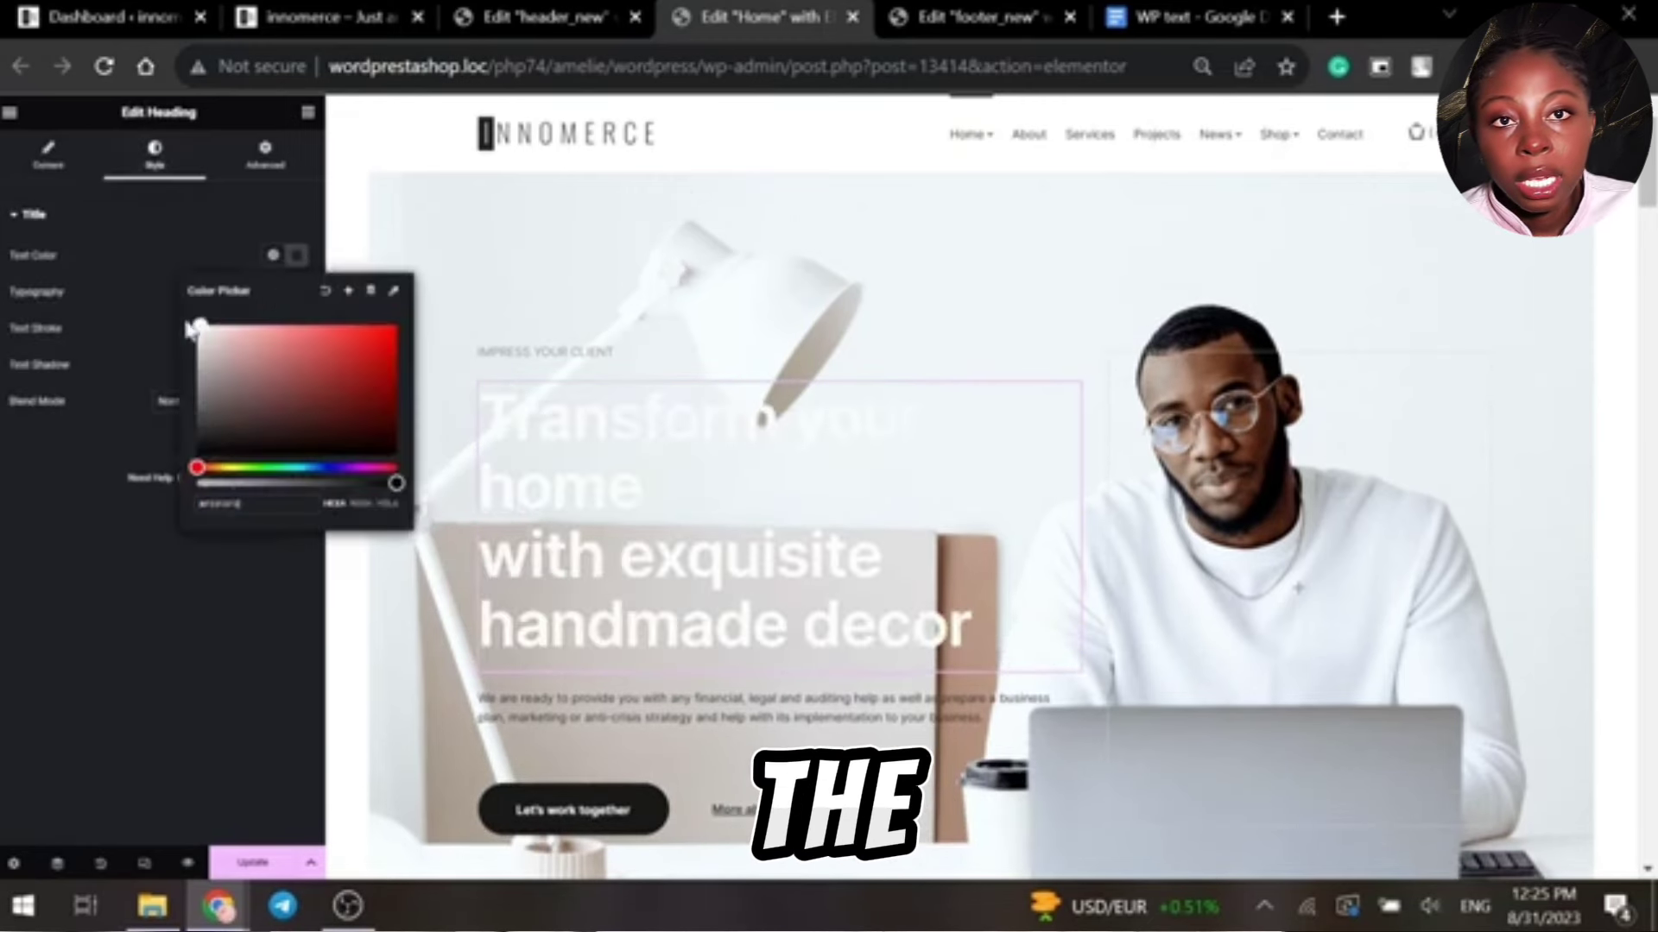
left_click(132, 623)
Step: Replace the hero paragraph with a 'Discover you…' artisanal tagline and make it white
left_click(760, 708)
key("ctrl+a")
type("Discover you")
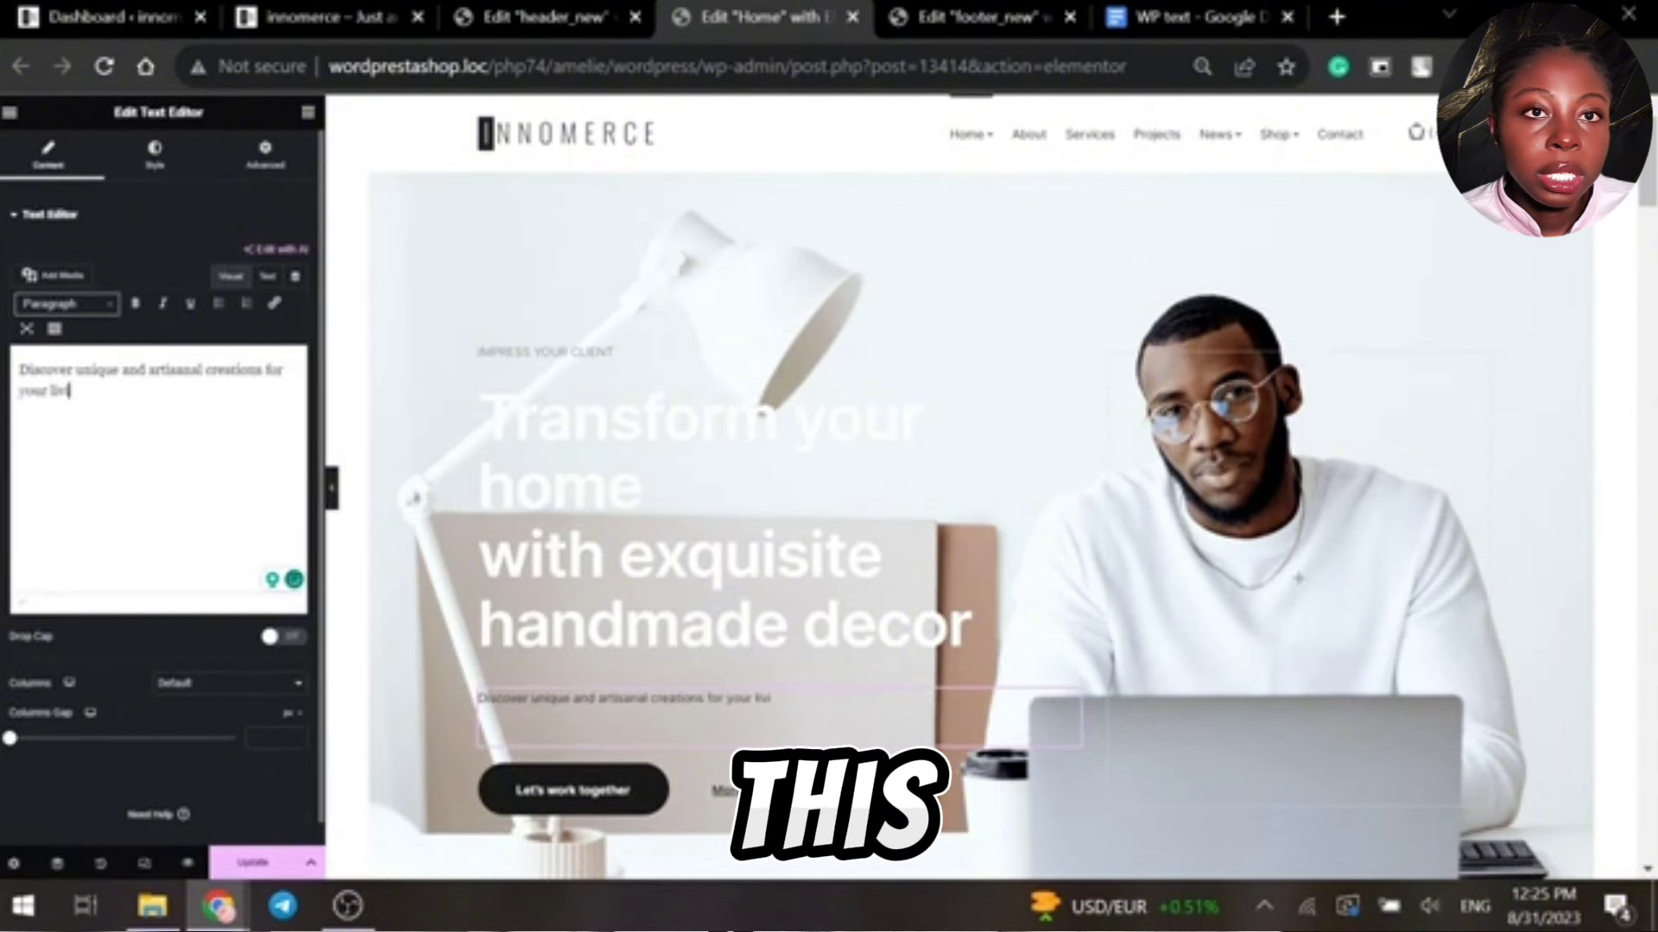
left_click(154, 155)
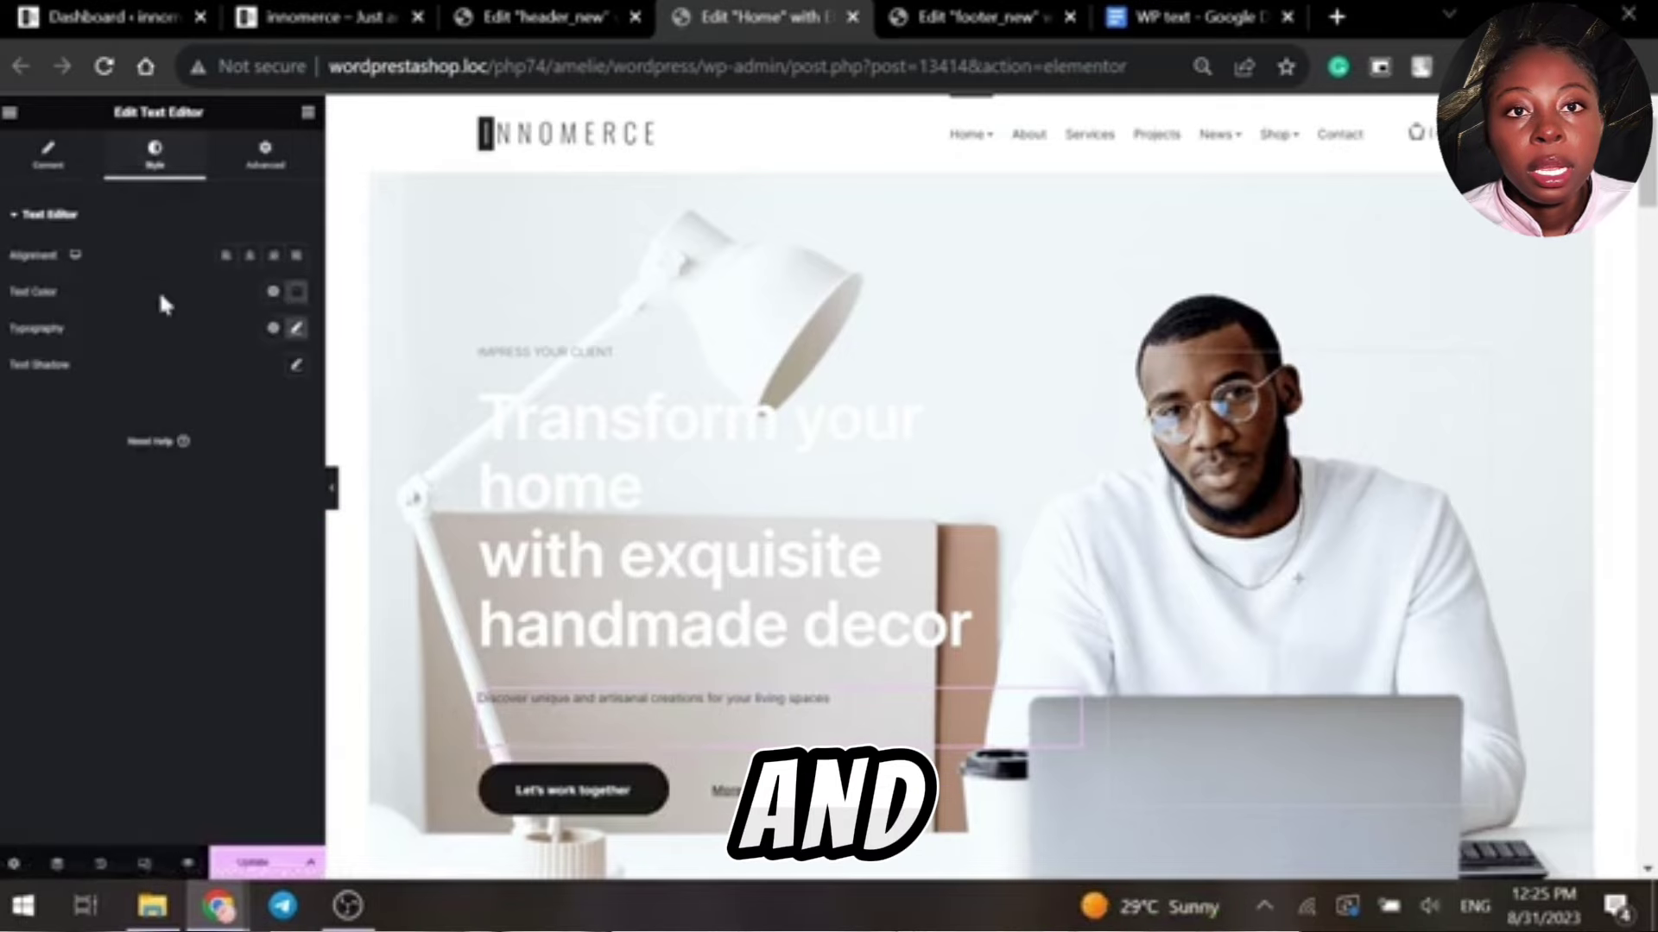
left_click(296, 292)
left_click(195, 363)
left_click(36, 665)
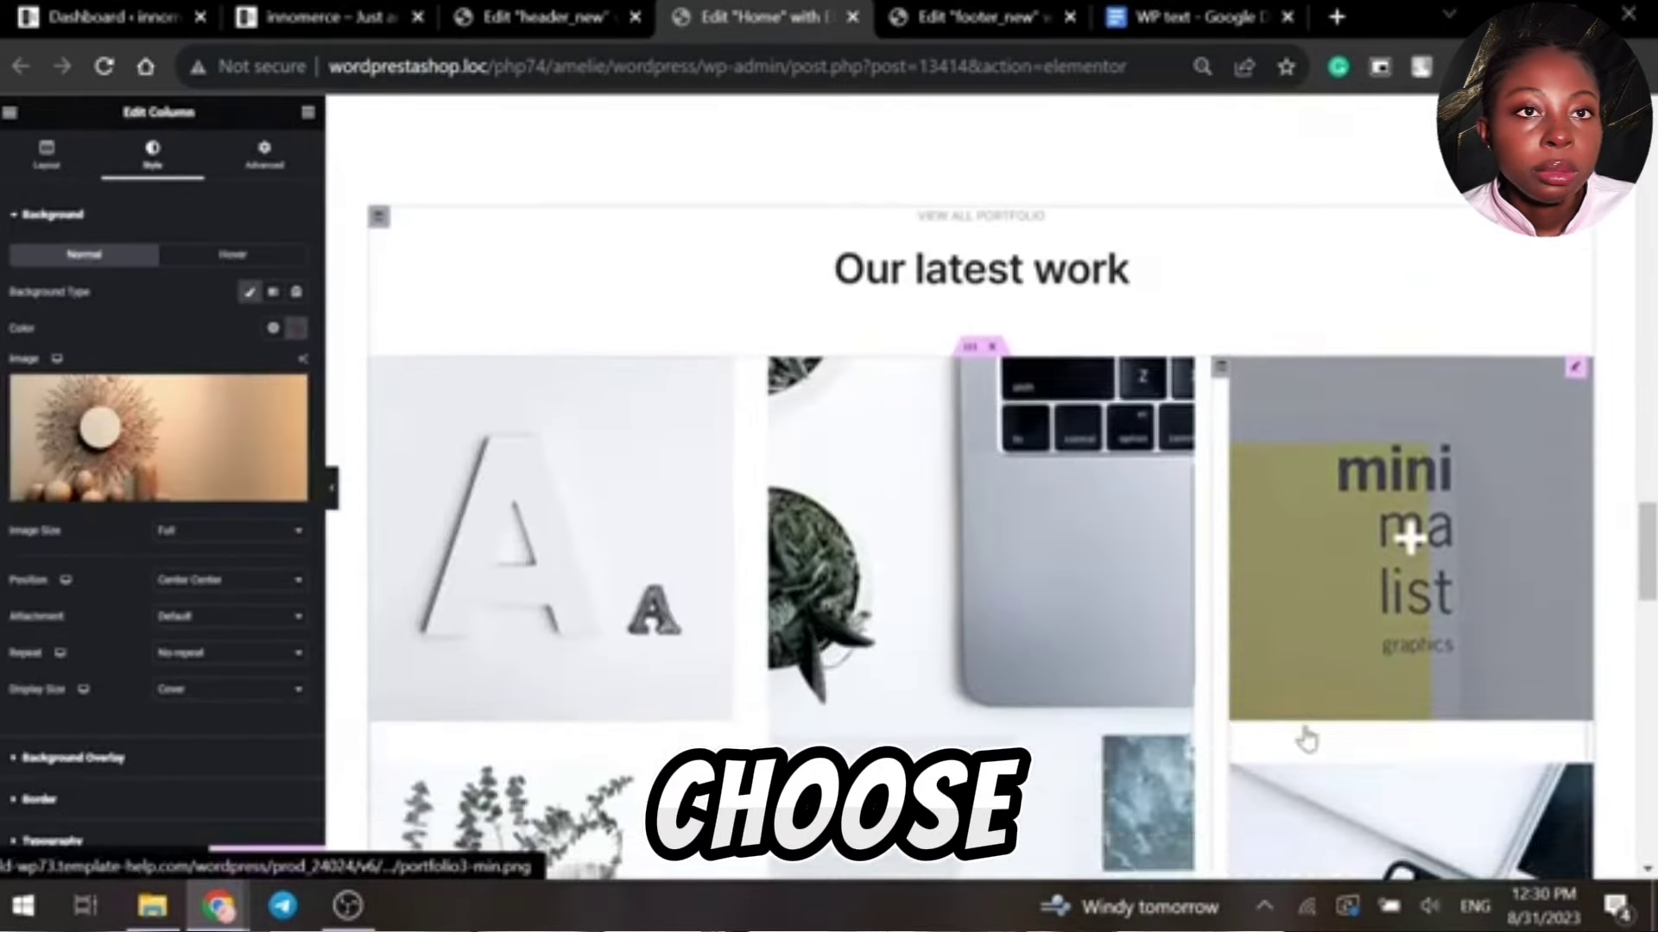
Step: Set the first 'Our latest work' item's image to the brown handmade objects photo
scroll(1302, 736, "up", 2)
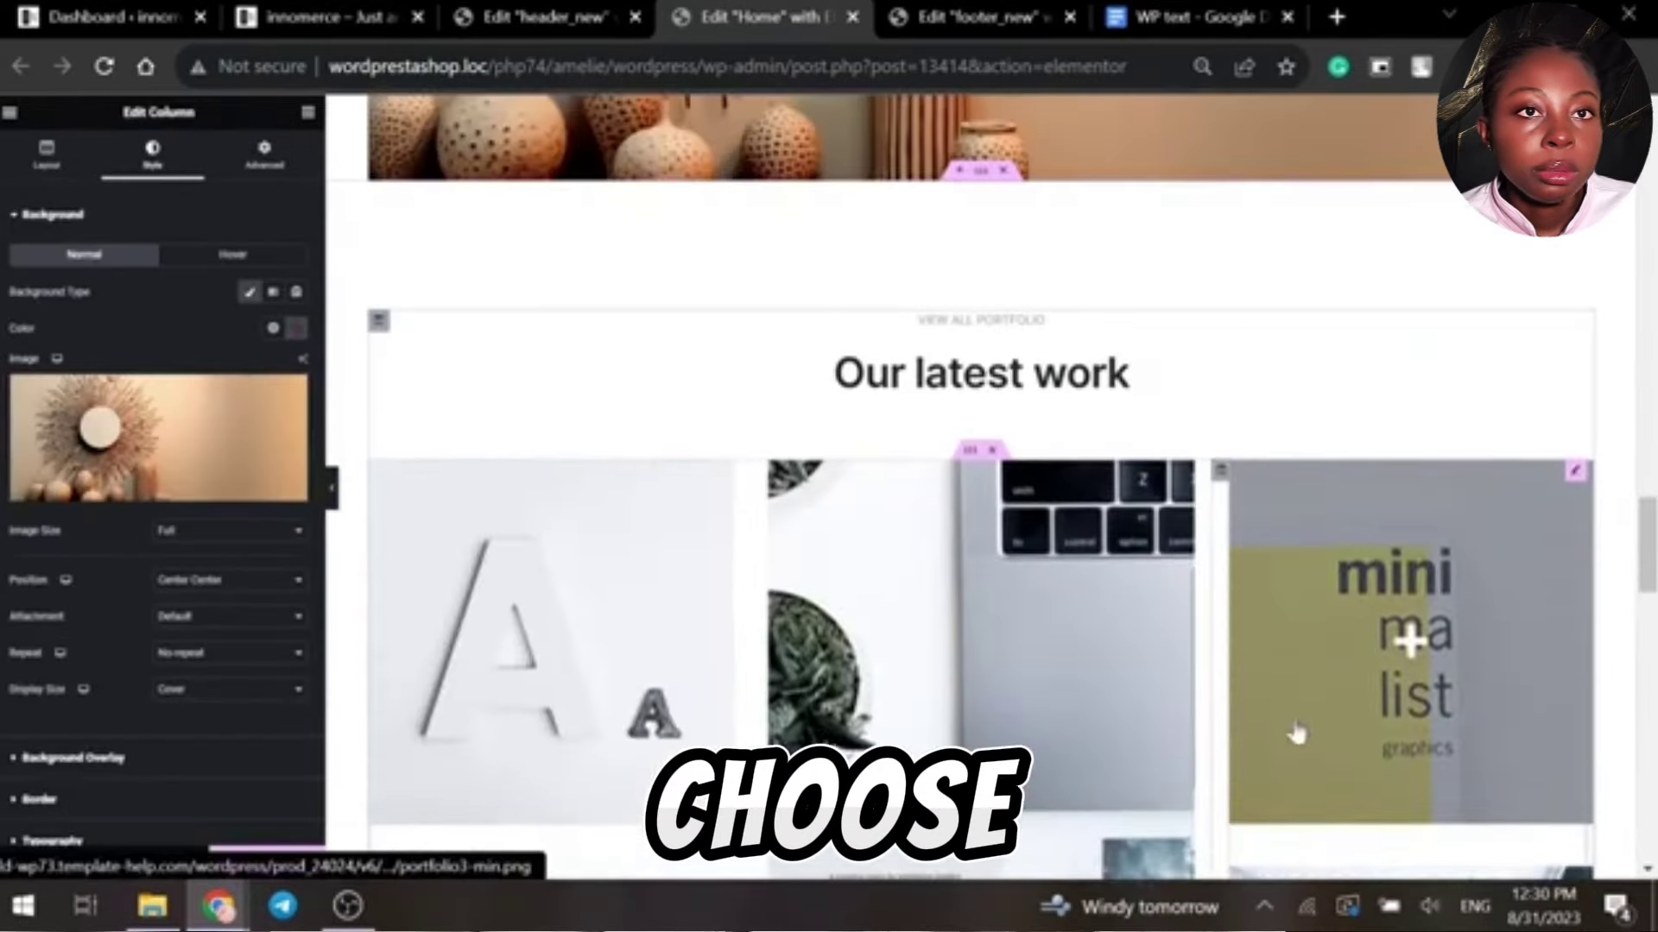
left_click(553, 639)
left_click(179, 282)
left_click(167, 340)
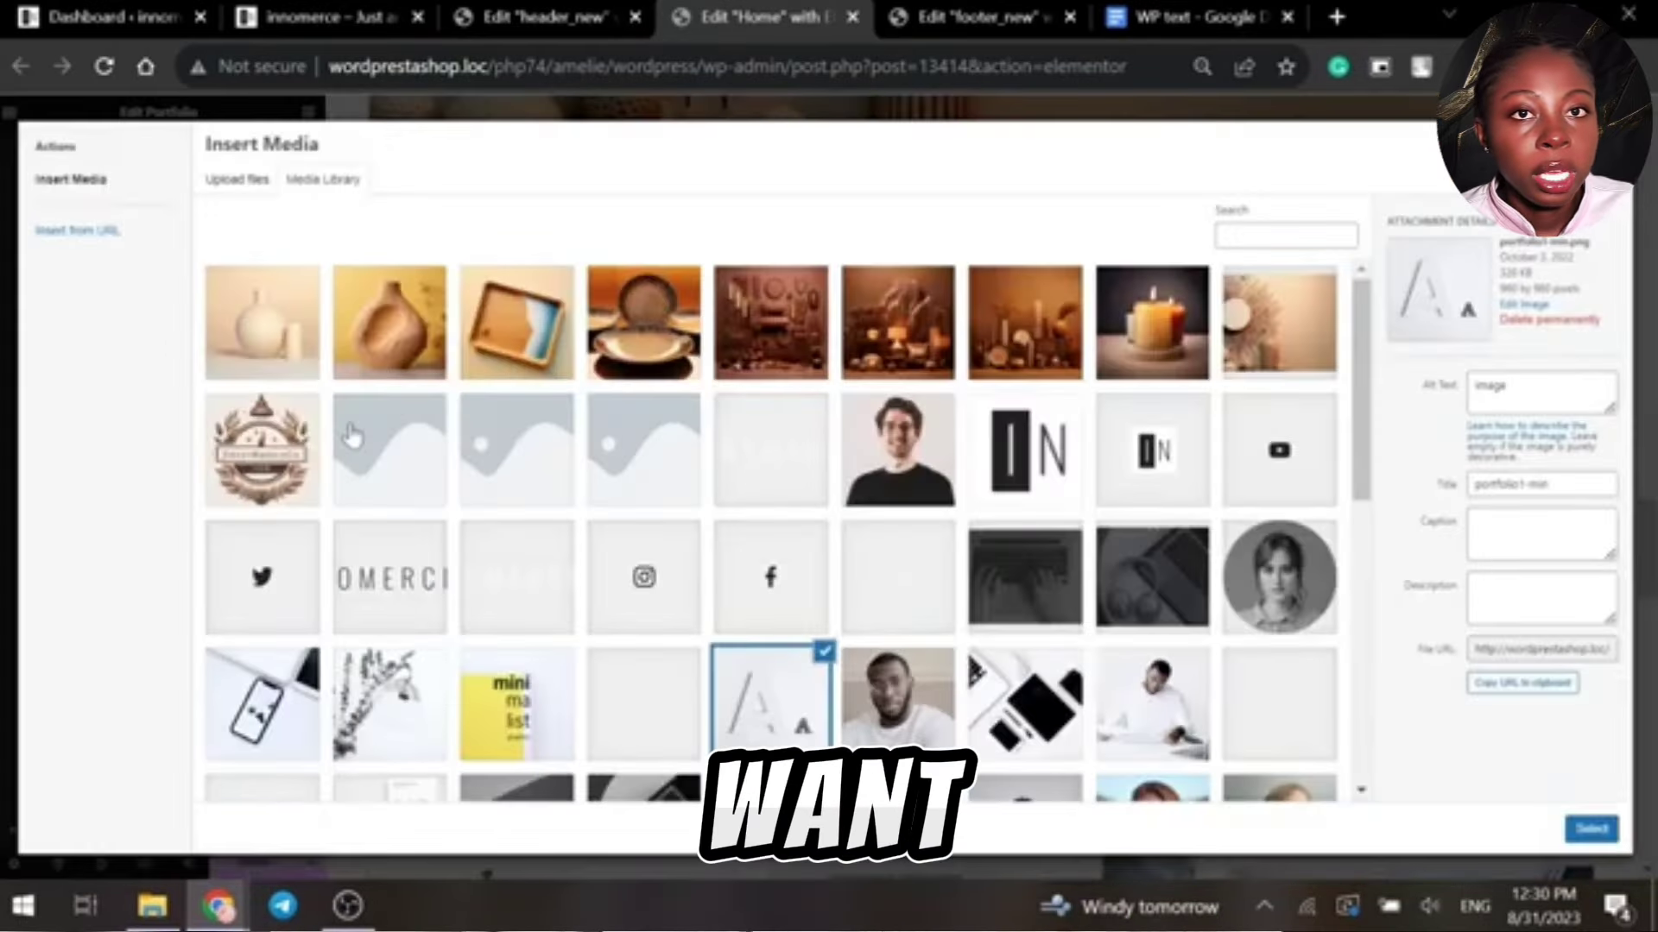
left_click(788, 348)
left_click(1591, 828)
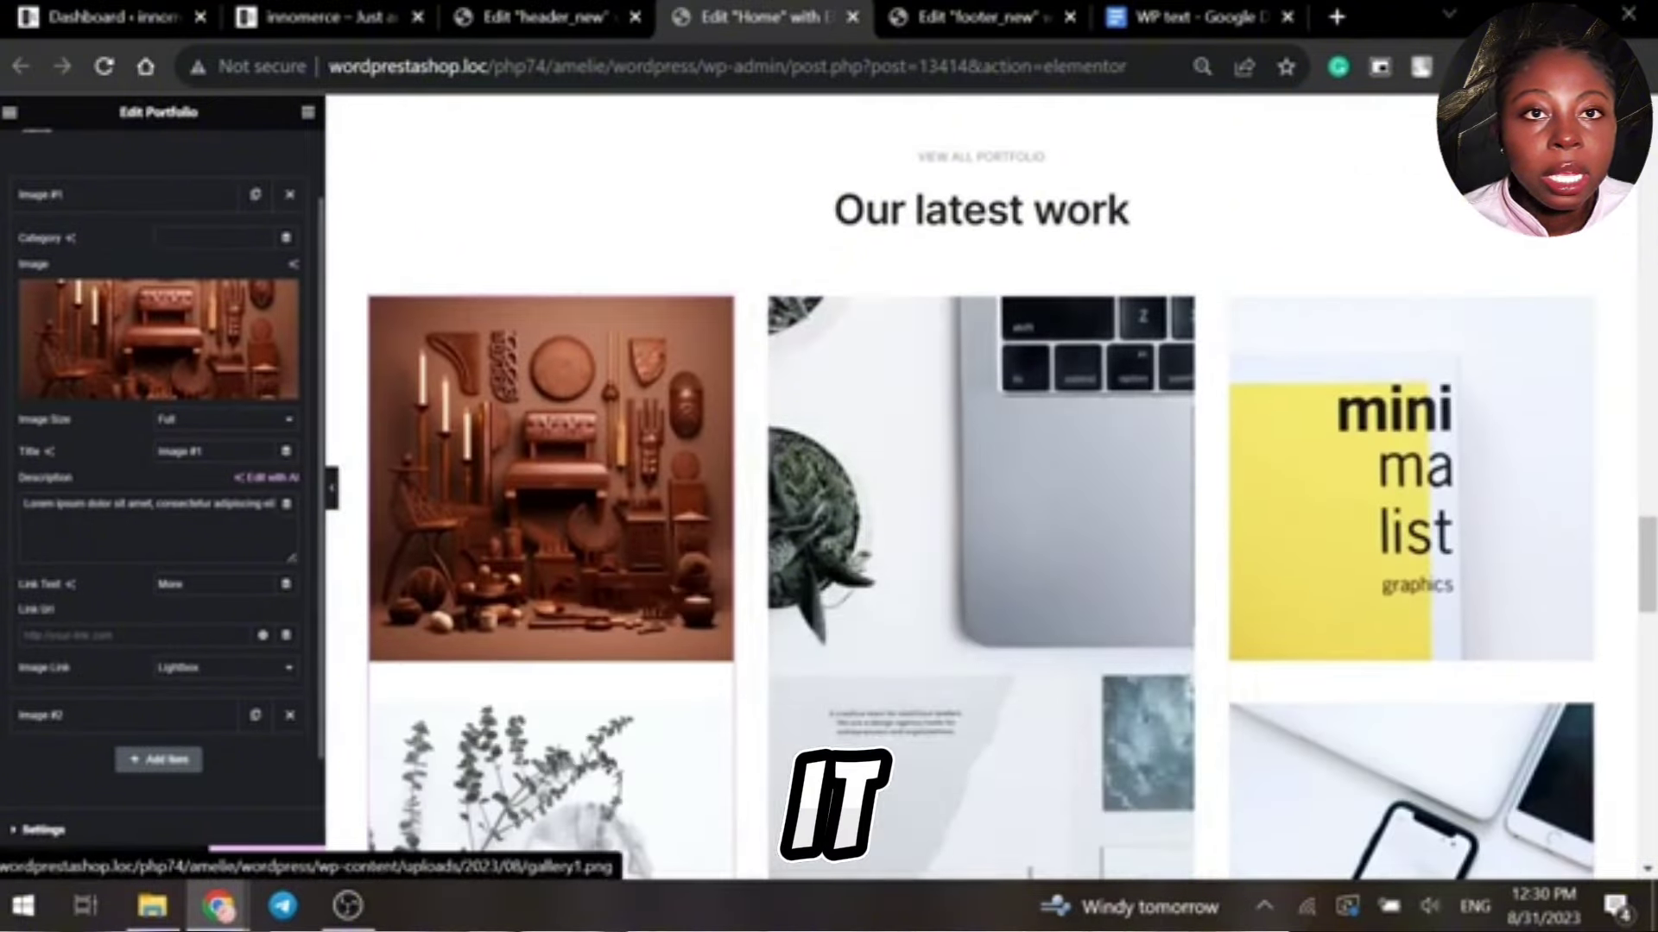
Step: Give the second item the wooden bowl photo, then pick the wooden tray photo for another
scroll(151, 615, "down", 1)
left_click(145, 613)
scroll(145, 613, "up", 1)
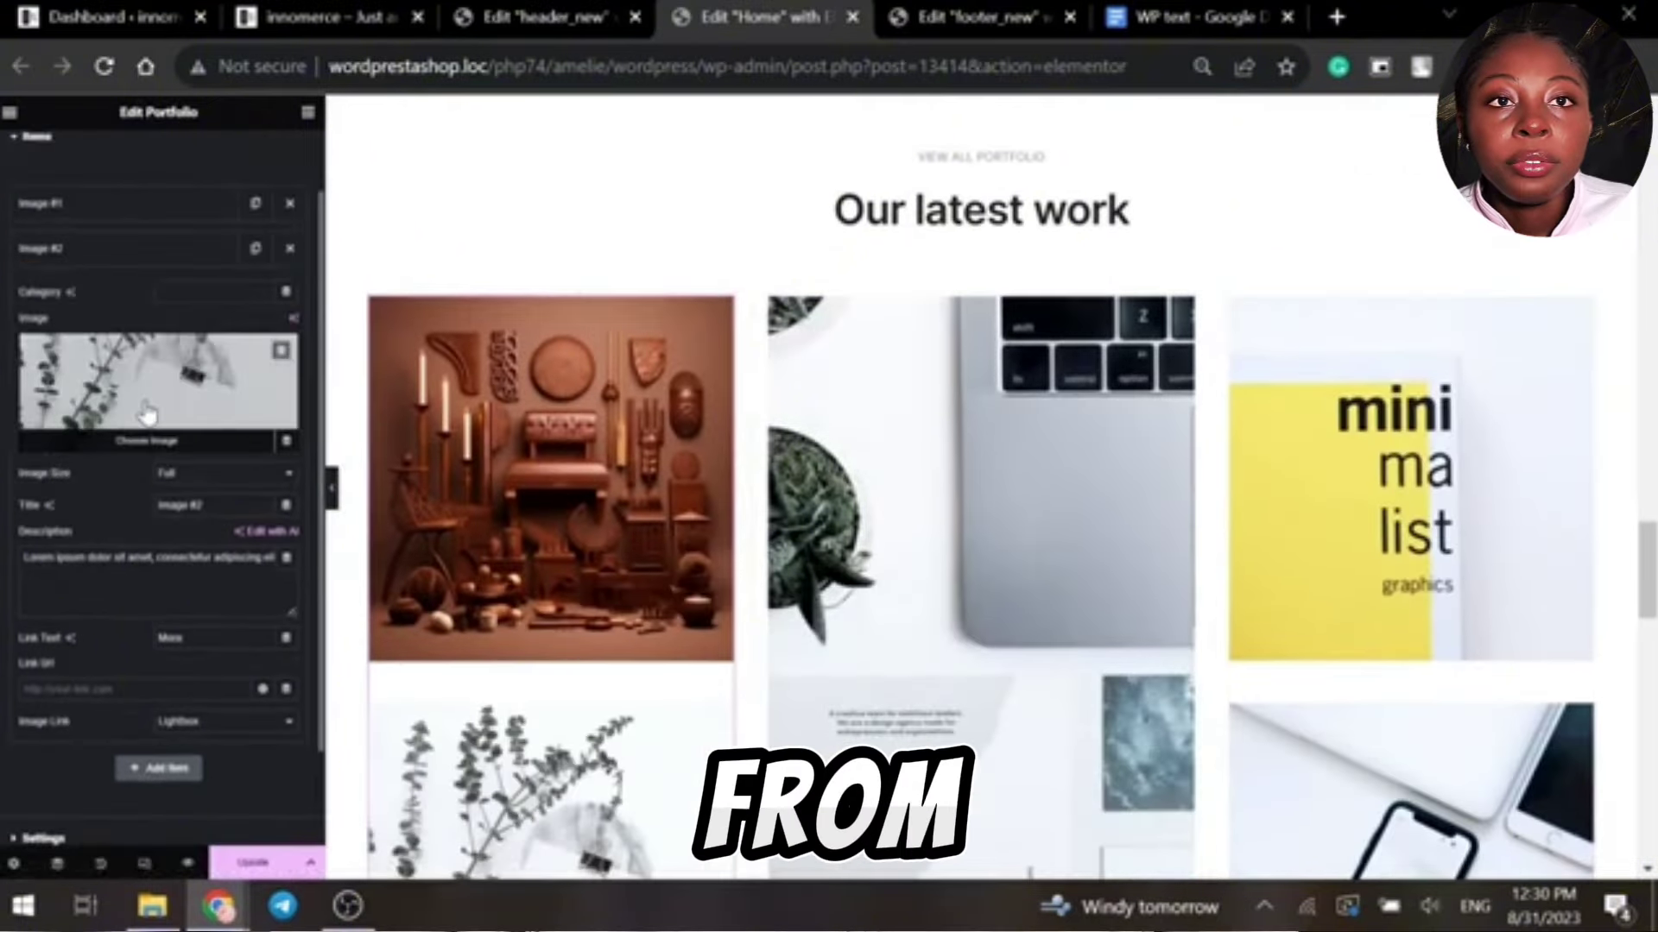
left_click(159, 380)
left_click(643, 322)
left_click(1591, 829)
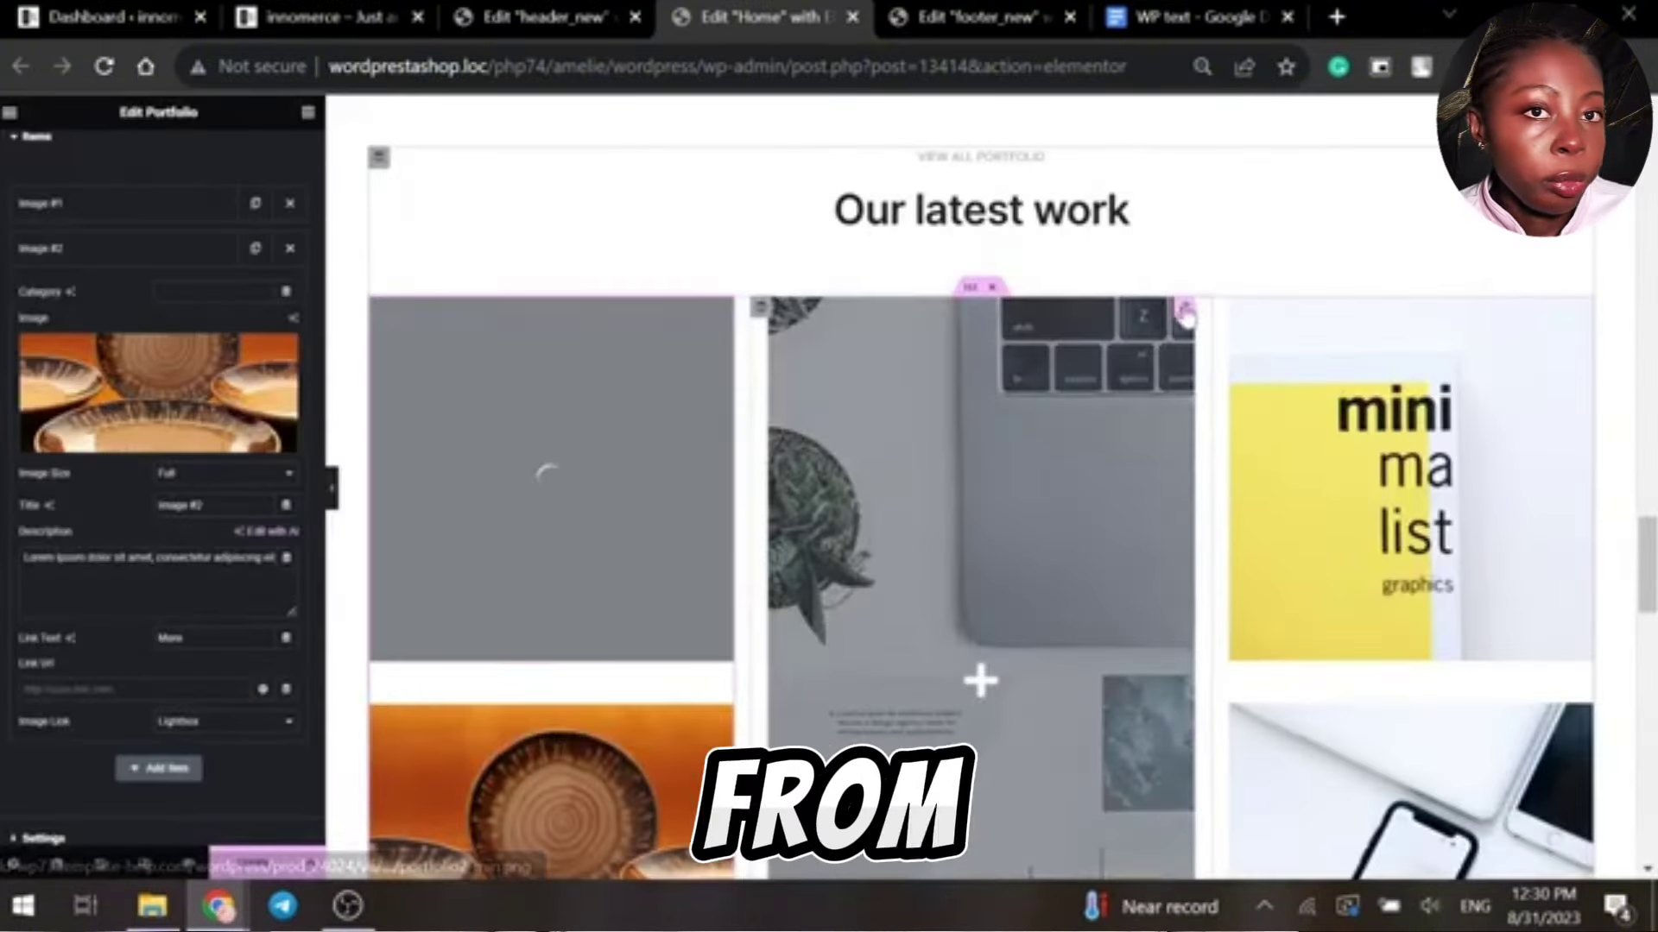
left_click(107, 285)
left_click(131, 400)
left_click(521, 319)
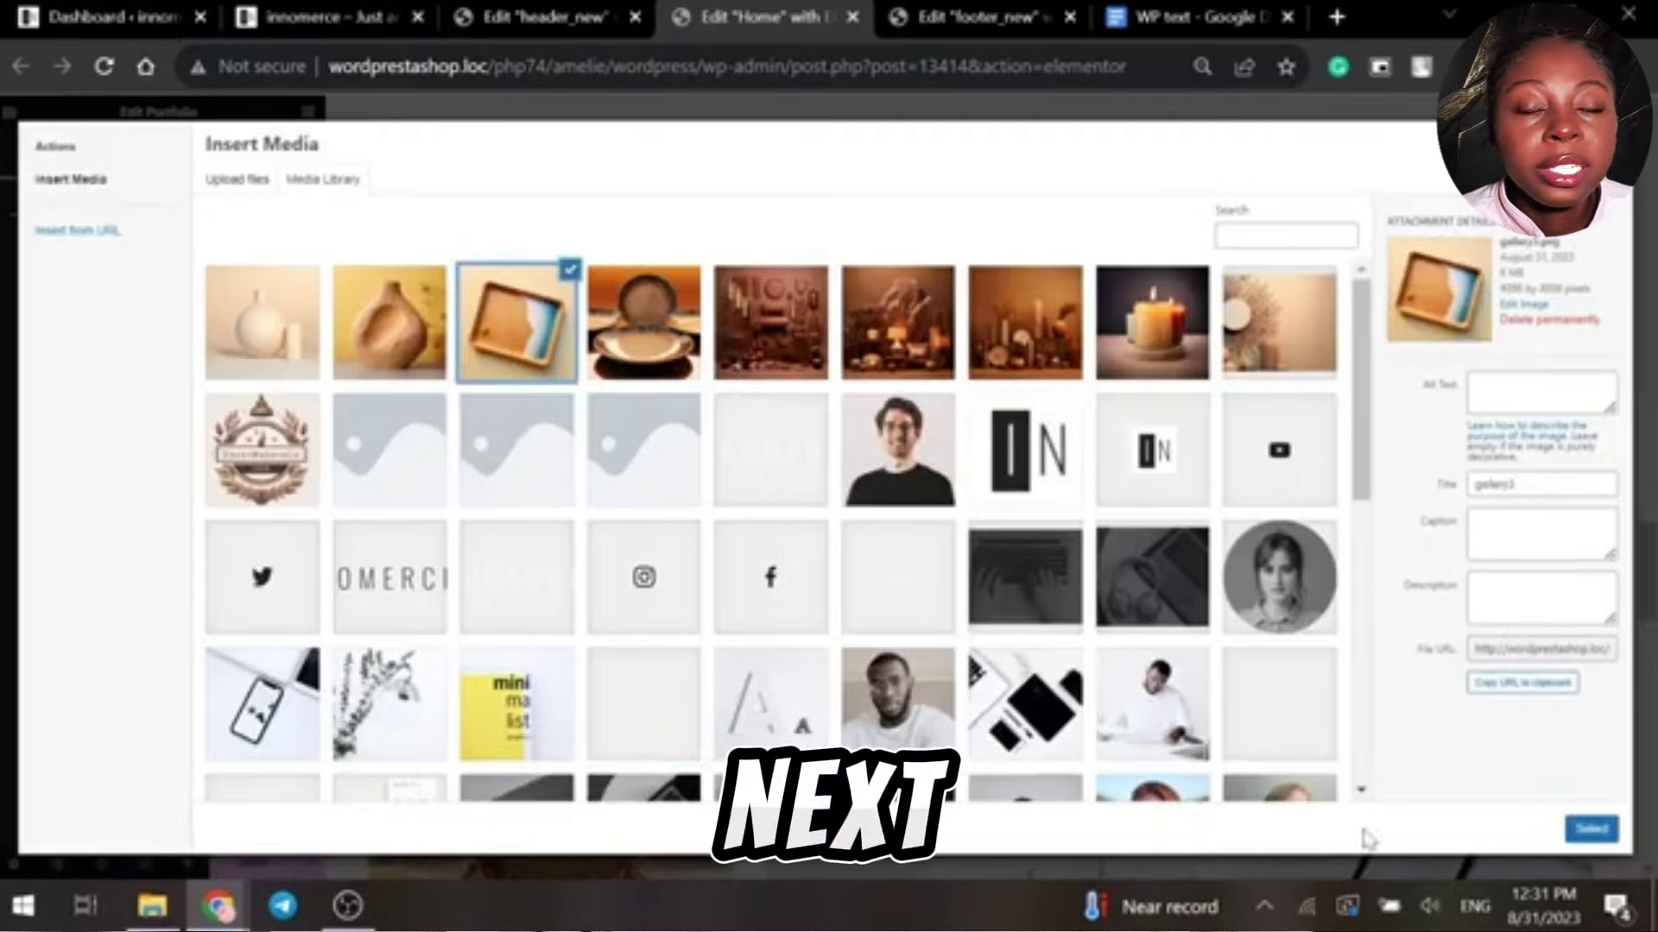